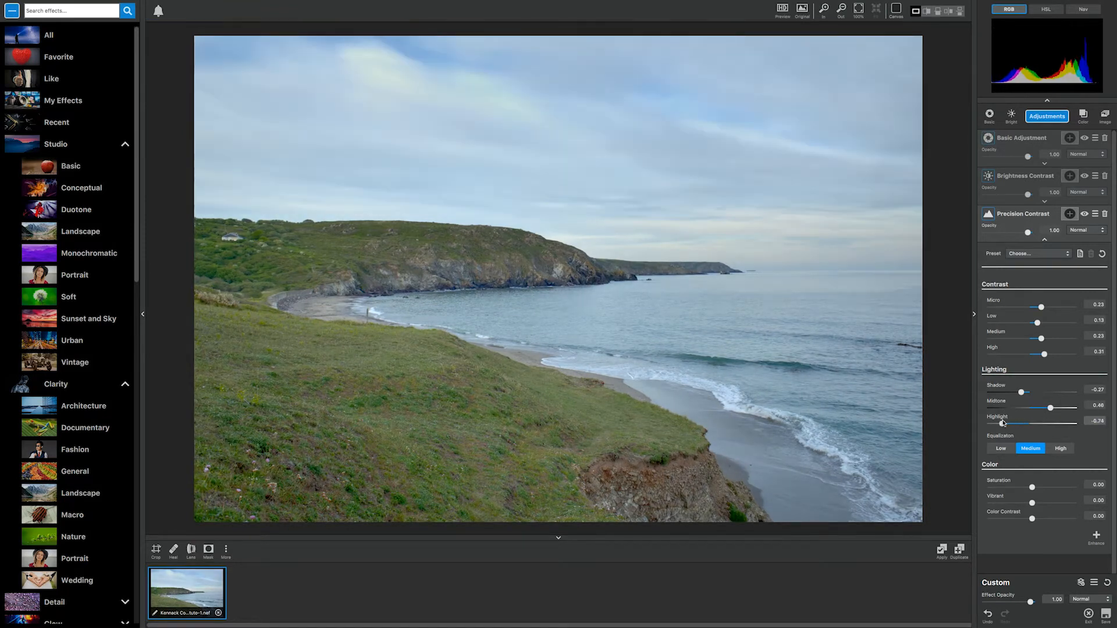
Step: Set Precision Contrast's Micro contrast to 0.84 and Low to 0.57, and try other blend modes and opacities, ending at Normal and 1.00
{"action": "left_click_drag", "start_coordinate": [1039, 305], "coordinate": [1055, 324]}
{"action": "left_click_drag", "start_coordinate": [1023, 234], "coordinate": [1046, 235]}
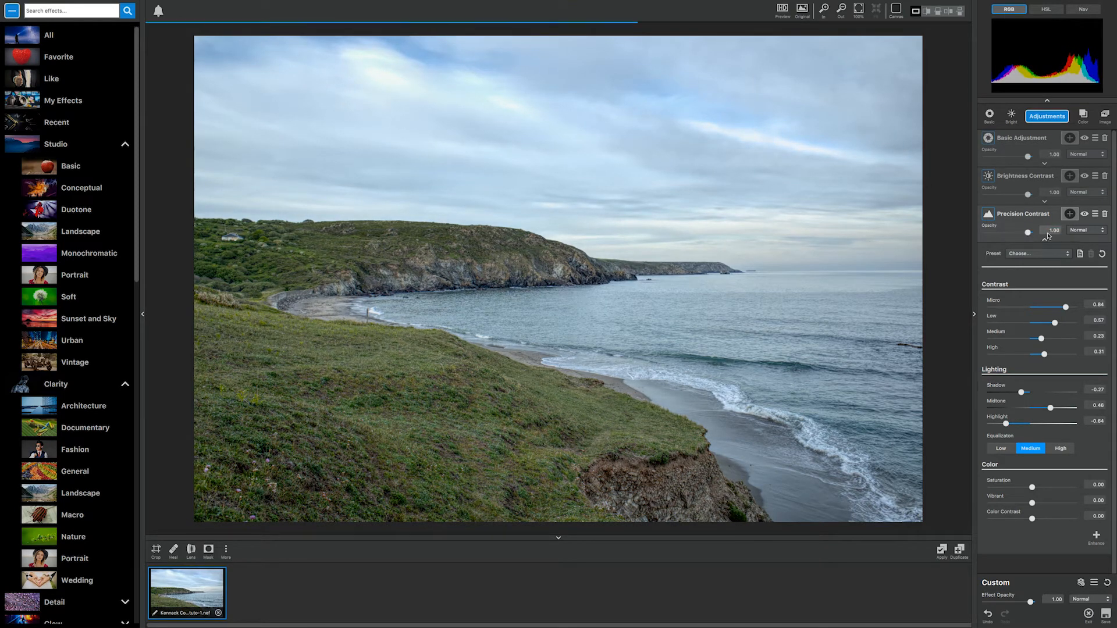
{"action": "left_click", "coordinate": [1085, 231]}
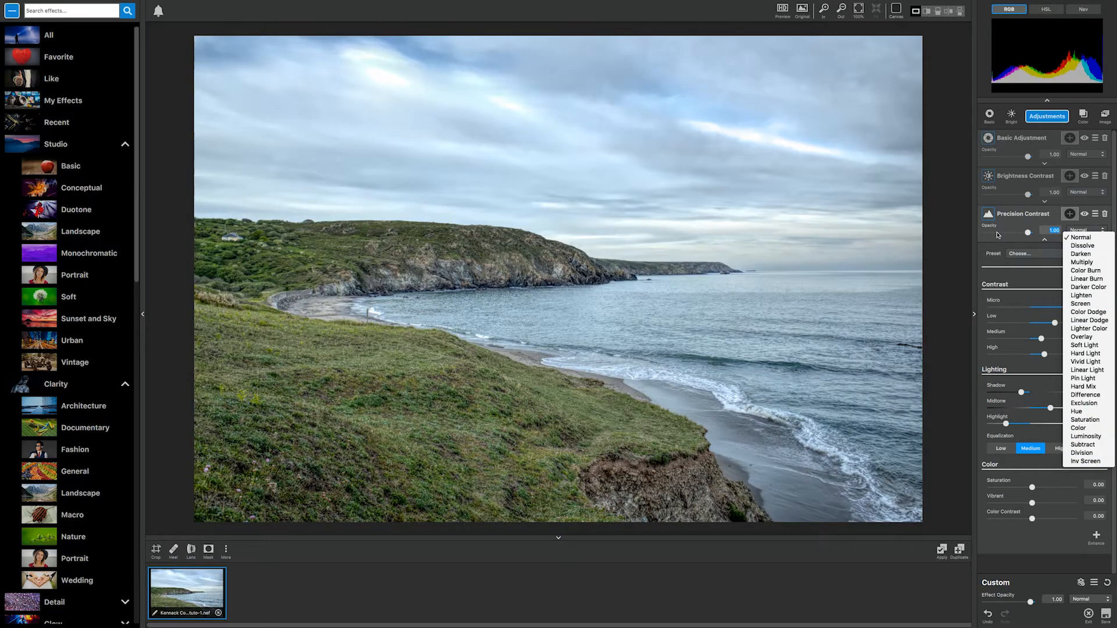
{"action": "left_click", "coordinate": [997, 234]}
{"action": "left_click_drag", "start_coordinate": [1028, 232], "coordinate": [997, 233]}
{"action": "double_click", "coordinate": [997, 232]}
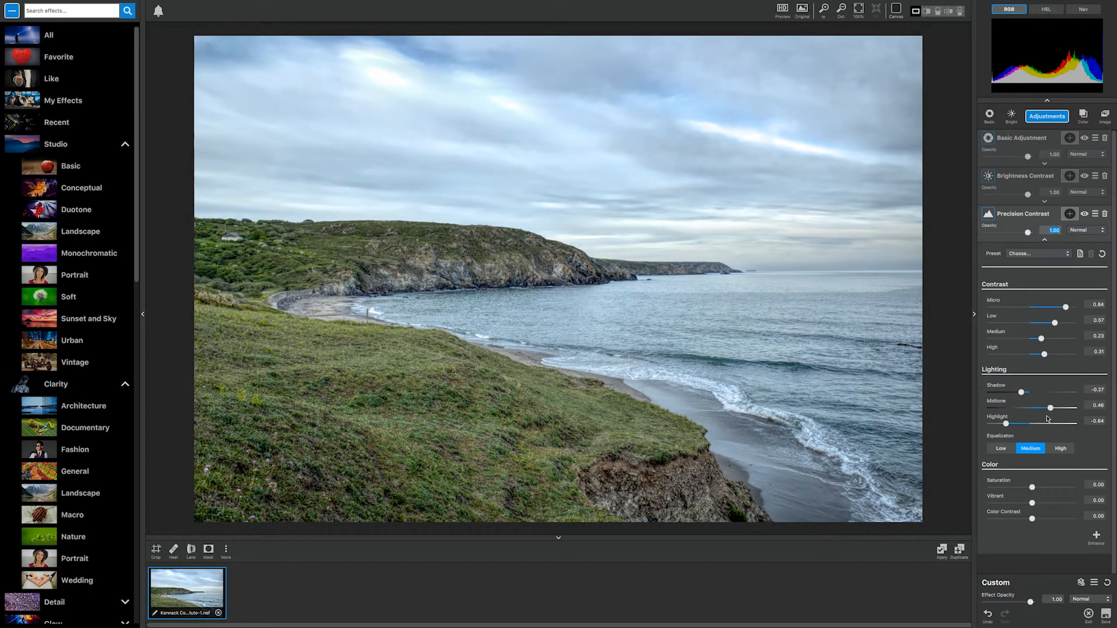
Step: Reduce the Precision Contrast effect: Midtone to 0.20, Highlight to -0.26, Micro contrast to 0.19 and Low to 0.56
{"action": "left_click_drag", "start_coordinate": [1049, 408], "coordinate": [1021, 424]}
{"action": "left_click_drag", "start_coordinate": [1065, 307], "coordinate": [1039, 307]}
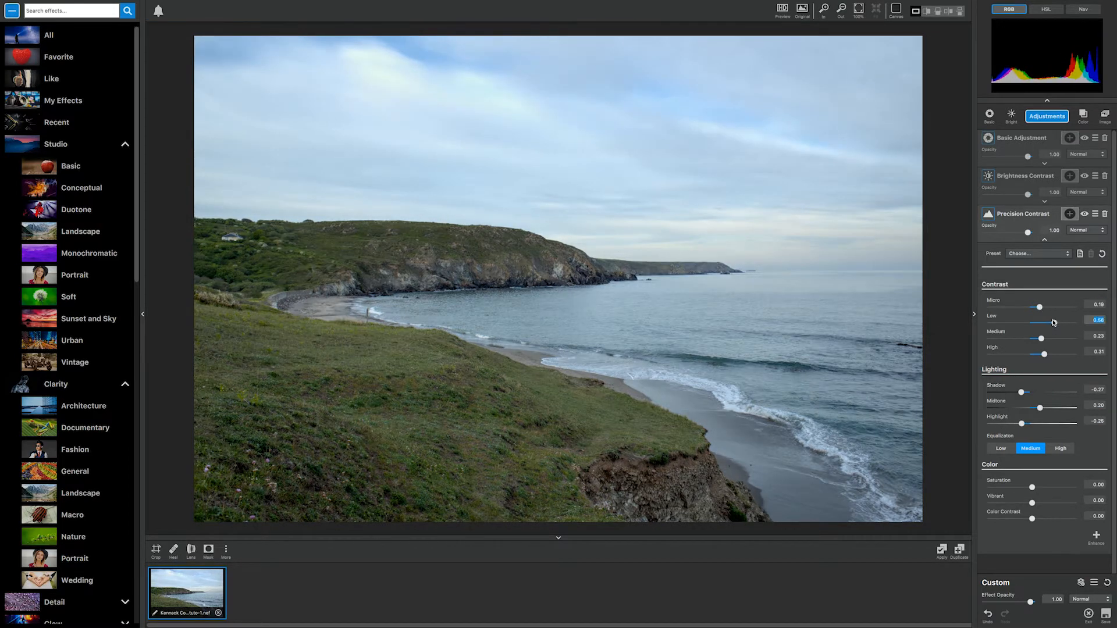
Step: Mask Precision Contrast by luminosity sampled from the dark headland, and invert the mask
{"action": "left_click", "coordinate": [1069, 213]}
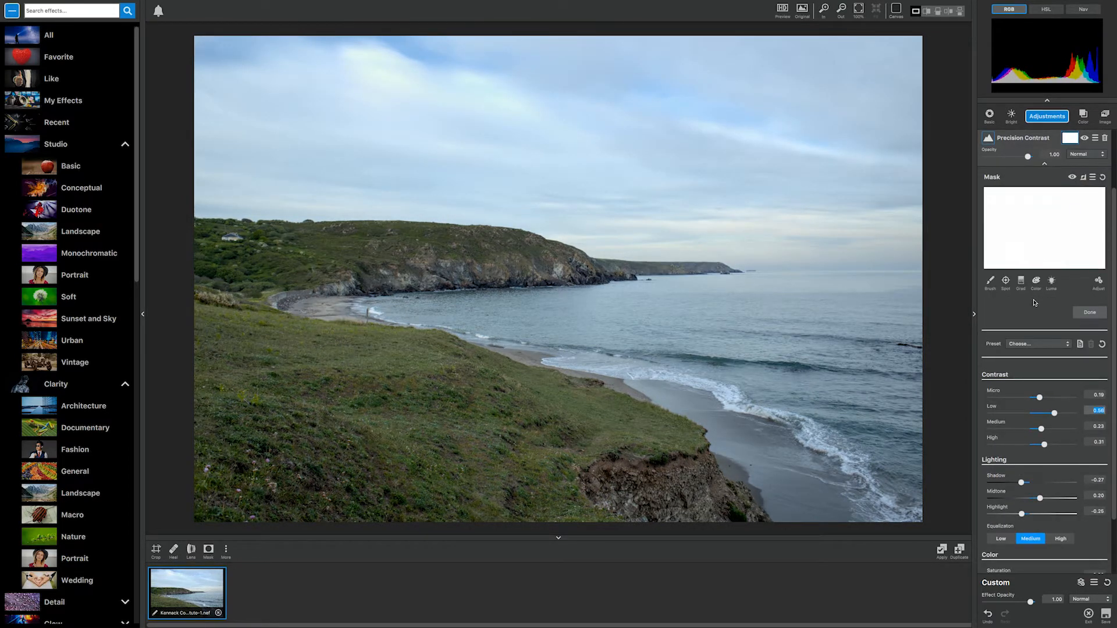
{"action": "left_click", "coordinate": [1050, 282]}
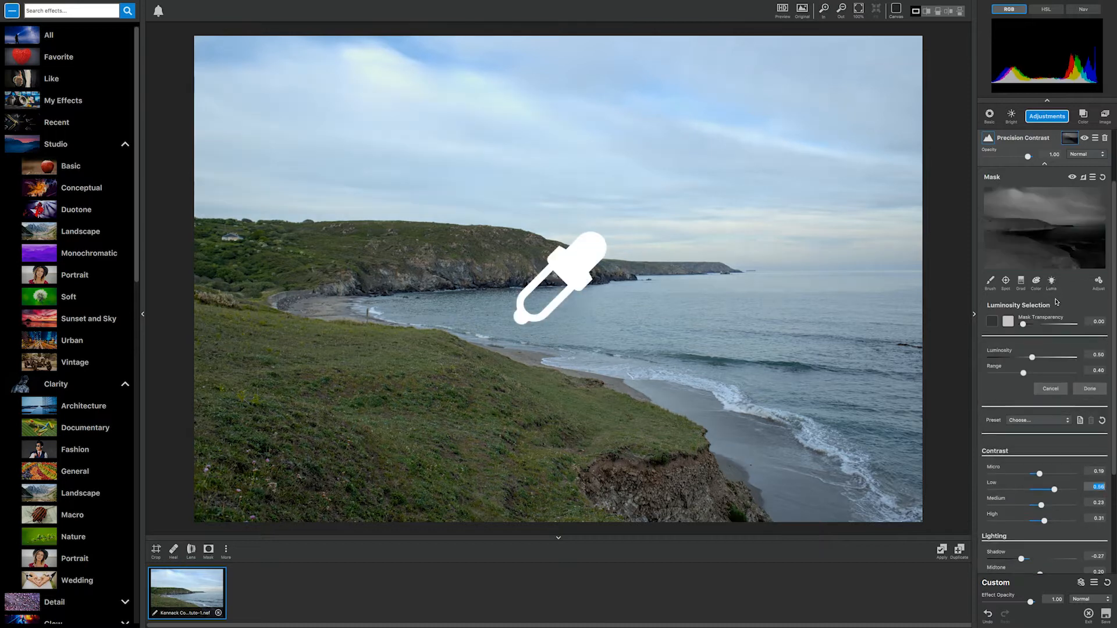
{"action": "left_click", "coordinate": [446, 243]}
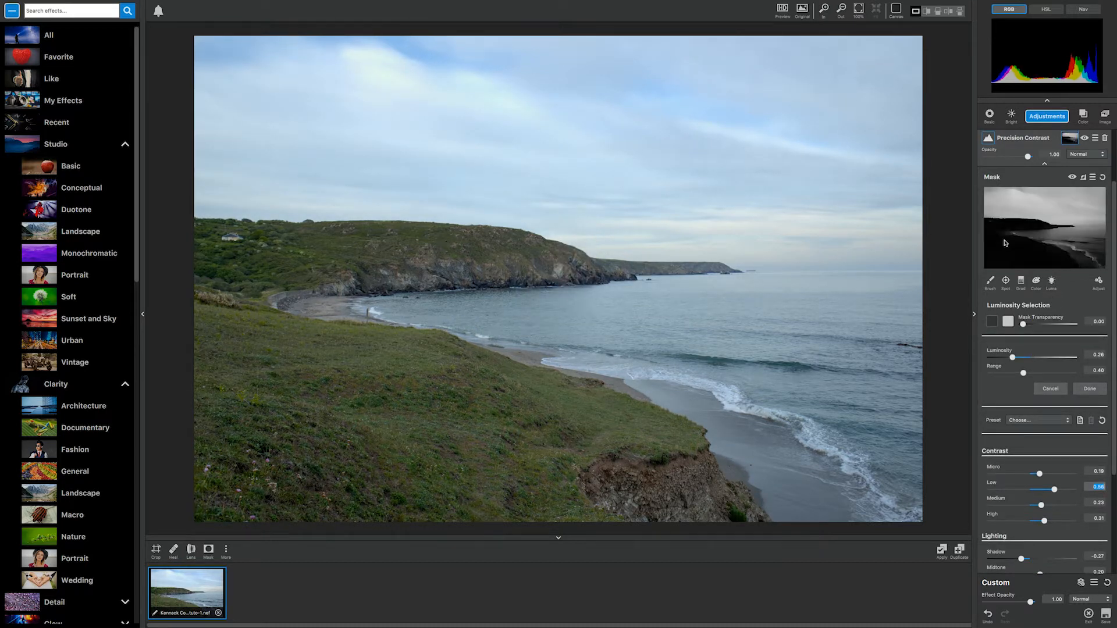
{"action": "left_click", "coordinate": [1083, 177]}
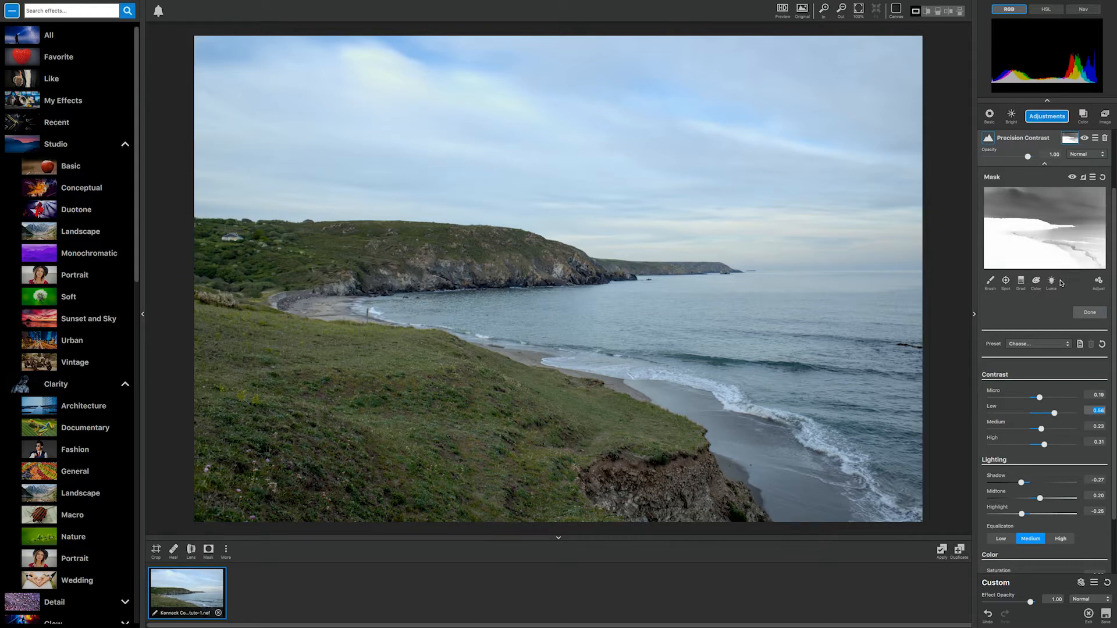
Step: Refine the Precision Contrast mask with Expand Mask 1, Contrast 2.00 and Density -0.90, and finish mask editing
{"action": "left_click", "coordinate": [1098, 282]}
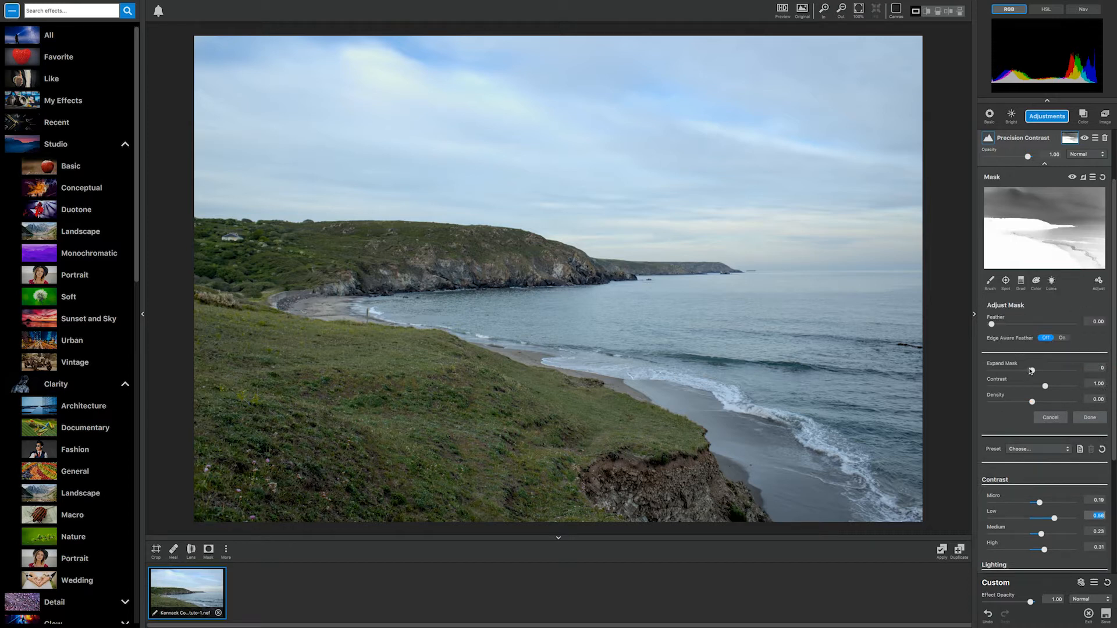
{"action": "mouse_move", "coordinate": [991, 325]}
{"action": "left_mouse_down"}
{"action": "mouse_move", "coordinate": [1016, 325]}
{"action": "mouse_move", "coordinate": [977, 324]}
{"action": "left_mouse_up"}
{"action": "left_click_drag", "start_coordinate": [1033, 371], "coordinate": [1074, 386]}
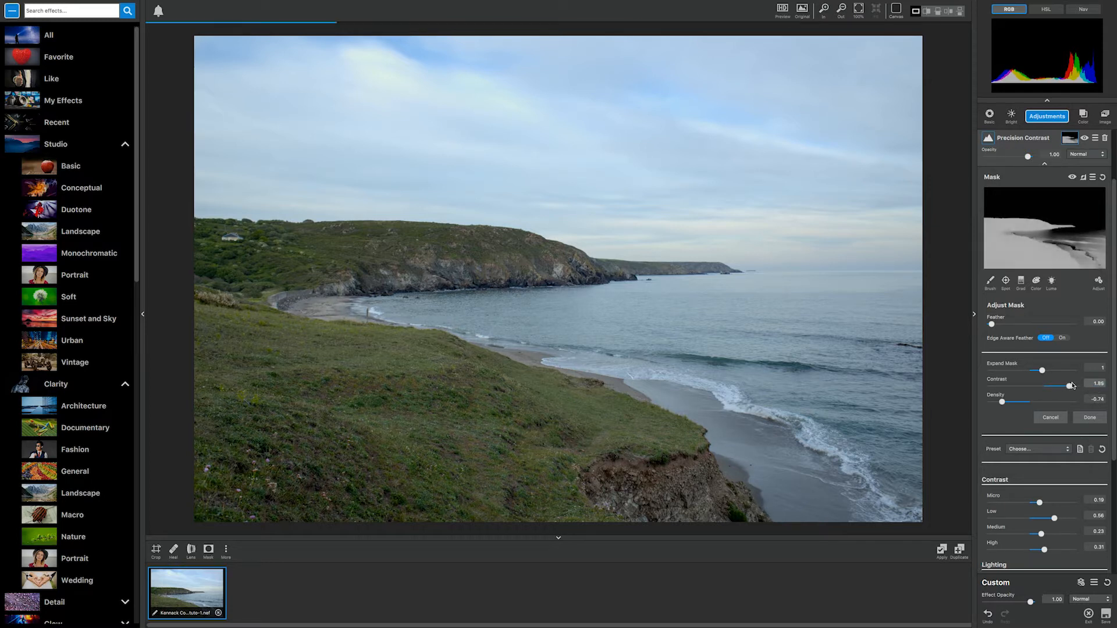
{"action": "left_click_drag", "start_coordinate": [1002, 401], "coordinate": [994, 401]}
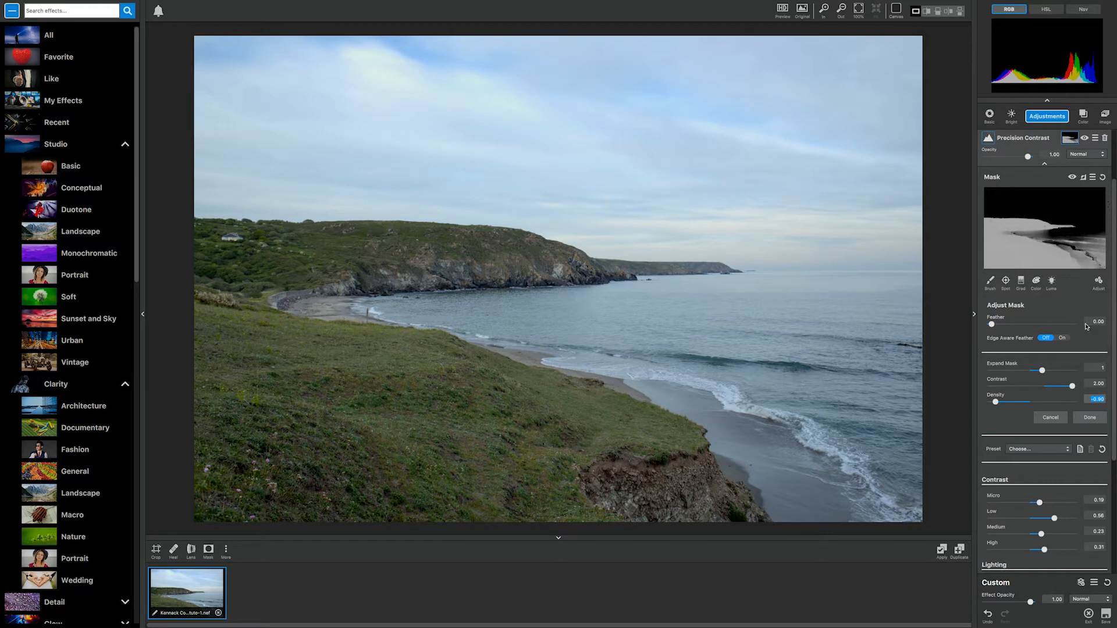
{"action": "left_click", "coordinate": [1096, 418]}
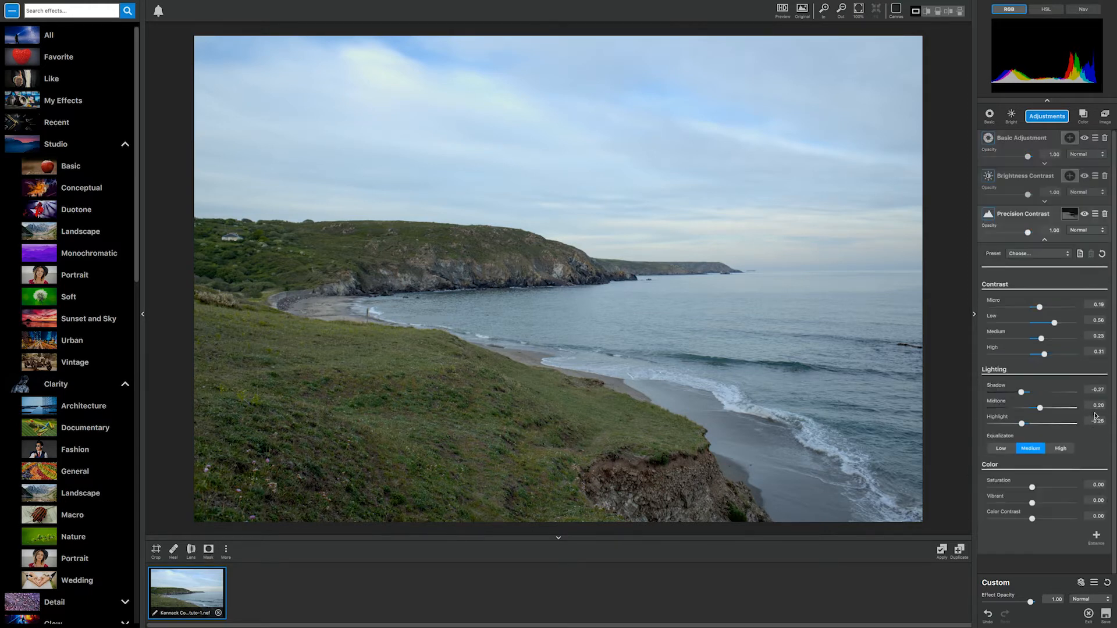
Step: Set contrast to Micro 0.66, Low 0.69, Medium 0.36 and High 0.30, and compare the Equalization levels, ending on Medium
{"action": "left_click_drag", "start_coordinate": [1040, 309], "coordinate": [1046, 354]}
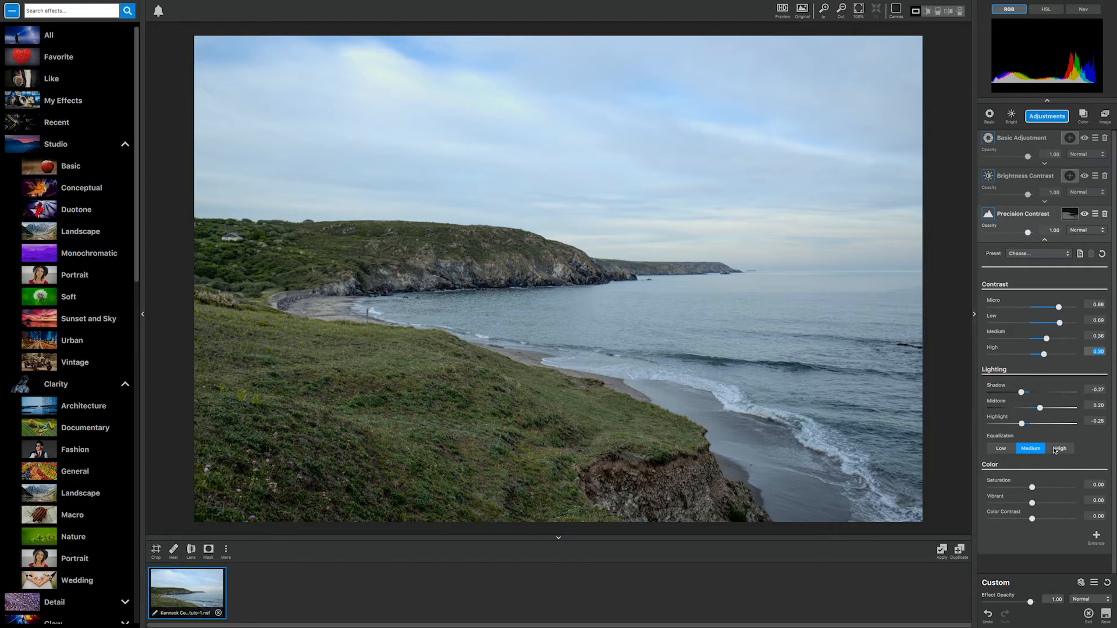
{"action": "left_click", "coordinate": [1010, 450]}
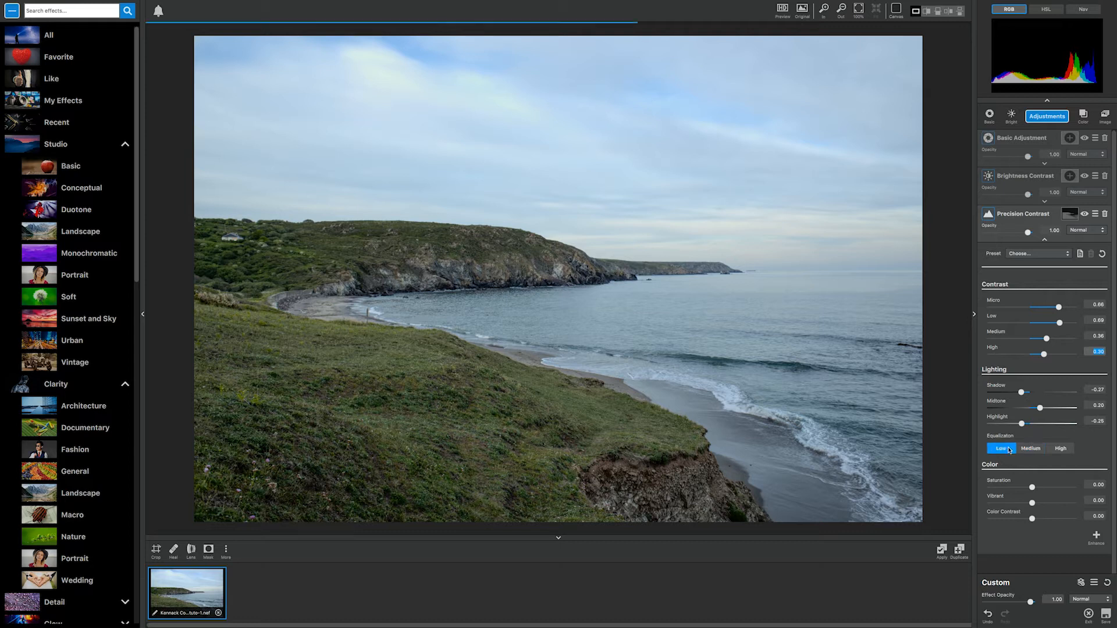
{"action": "left_click", "coordinate": [1029, 450]}
{"action": "left_click", "coordinate": [1060, 451]}
{"action": "left_click", "coordinate": [1028, 450]}
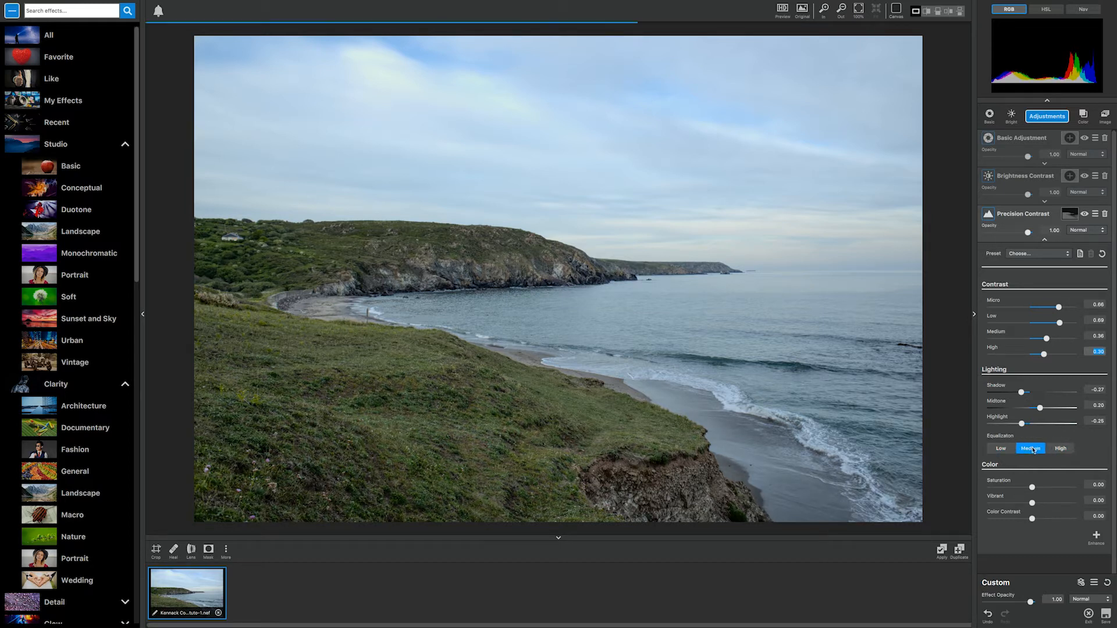
{"action": "left_click", "coordinate": [1001, 451]}
{"action": "left_click", "coordinate": [1030, 450]}
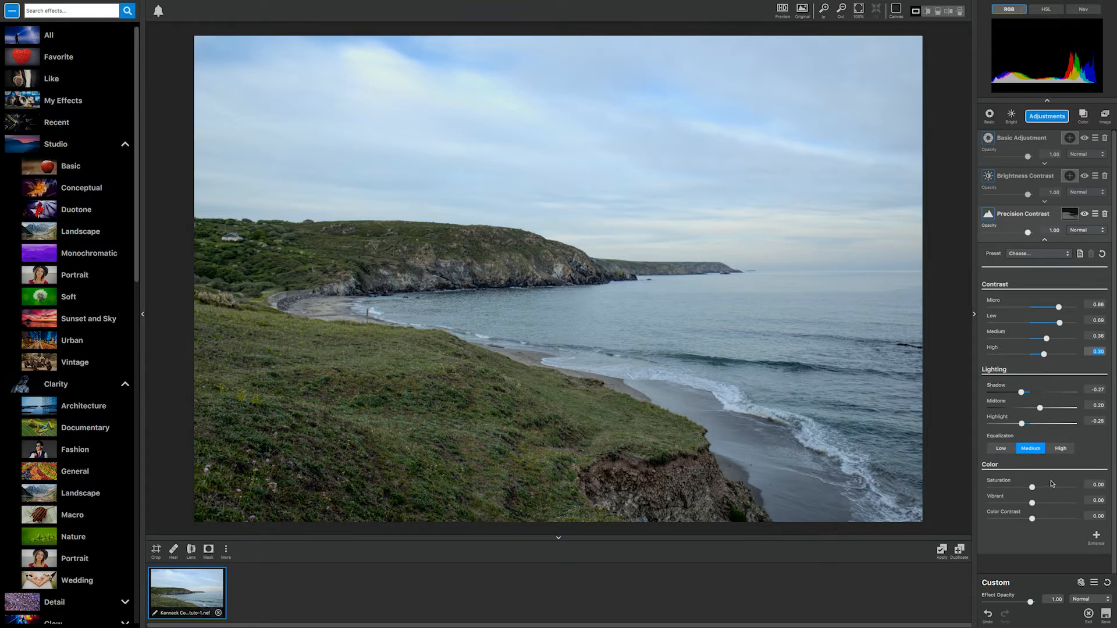
Step: Adjust Precision Contrast's color settings to Saturation -0.10, Vibrant 0.36 and Color Contrast 0.32
{"action": "mouse_move", "coordinate": [1032, 488]}
{"action": "left_mouse_down"}
{"action": "mouse_move", "coordinate": [1058, 487]}
{"action": "mouse_move", "coordinate": [1011, 482]}
{"action": "mouse_move", "coordinate": [1050, 483]}
{"action": "mouse_move", "coordinate": [1039, 482]}
{"action": "left_mouse_up"}
{"action": "mouse_move", "coordinate": [1035, 507]}
{"action": "left_mouse_down"}
{"action": "mouse_move", "coordinate": [1048, 505]}
{"action": "mouse_move", "coordinate": [1027, 487]}
{"action": "mouse_move", "coordinate": [1045, 520]}
{"action": "left_mouse_up"}
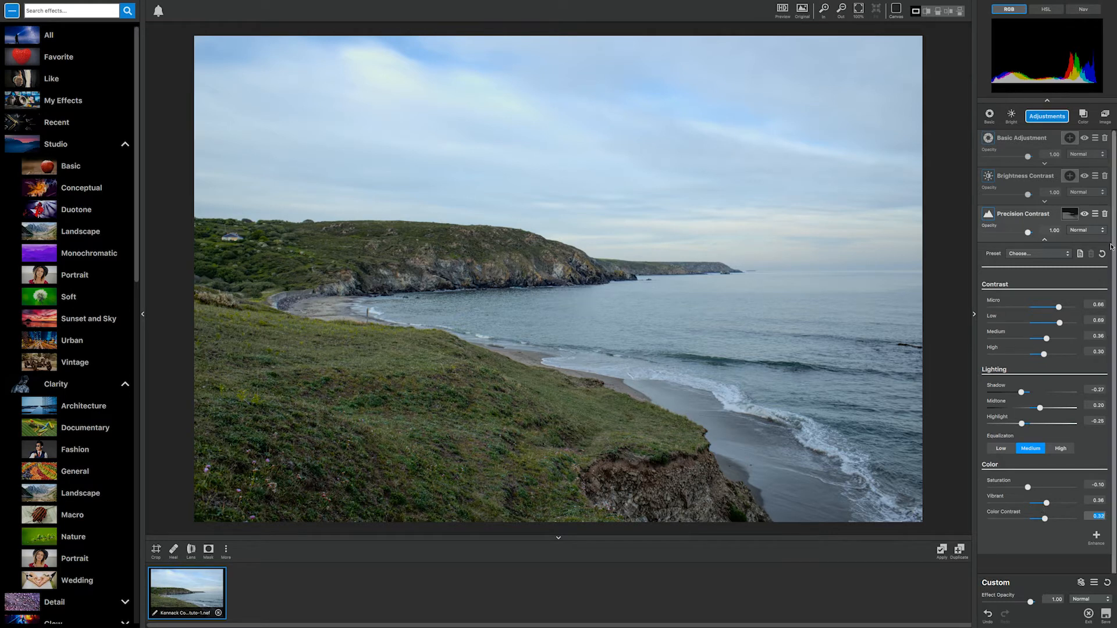
Step: Delete the Precision Contrast adjustment and add a Precision Detail adjustment in its place
{"action": "left_click", "coordinate": [1106, 214]}
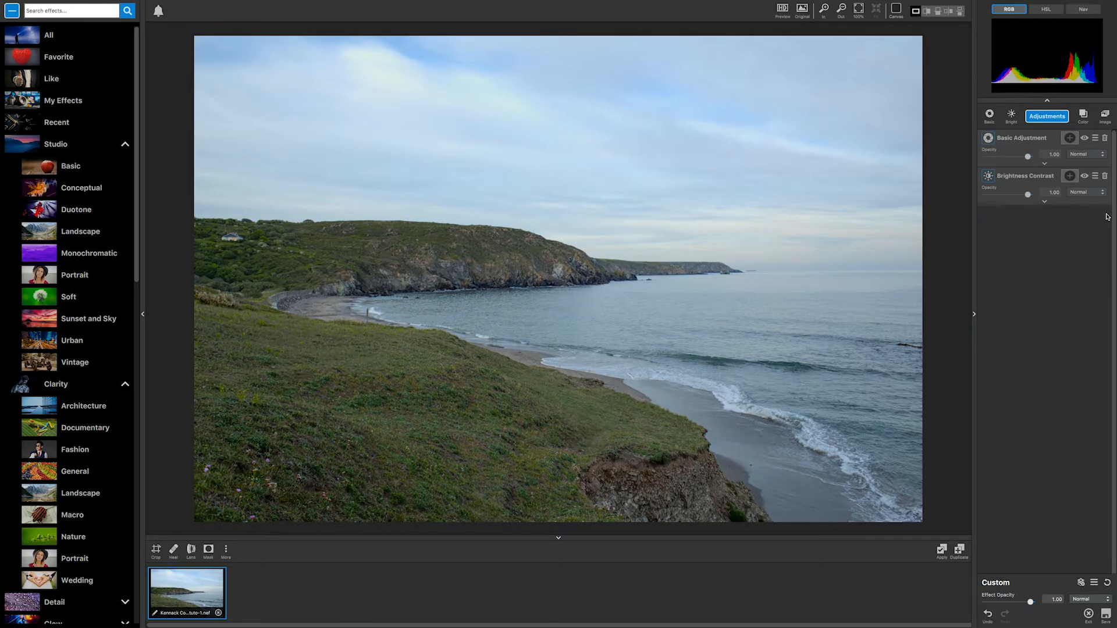
{"action": "left_click", "coordinate": [1052, 117]}
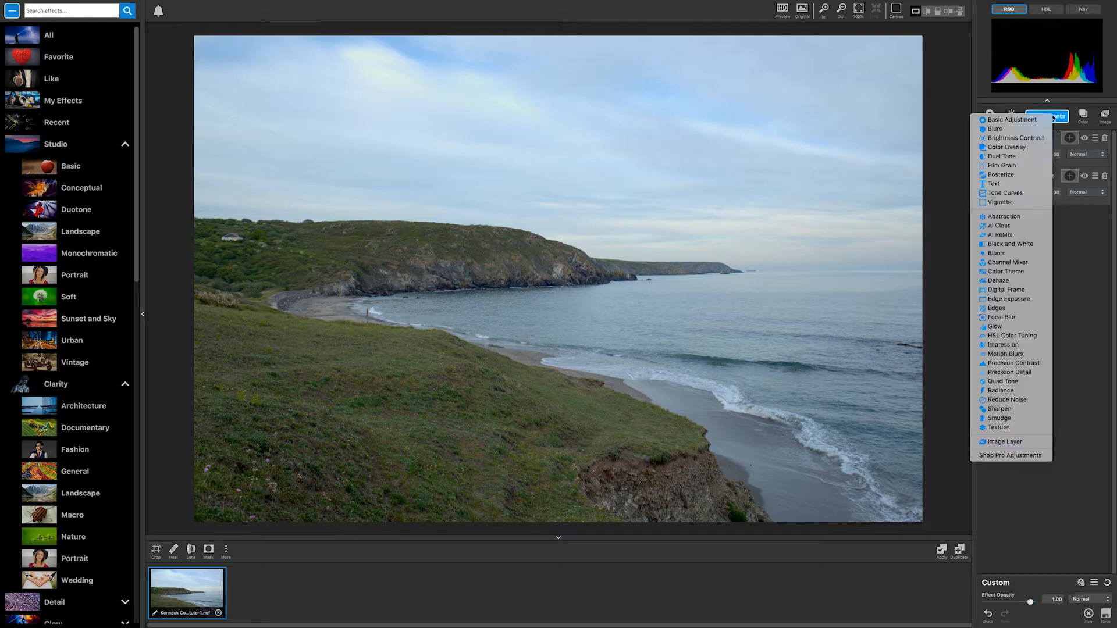
{"action": "left_click", "coordinate": [1022, 372]}
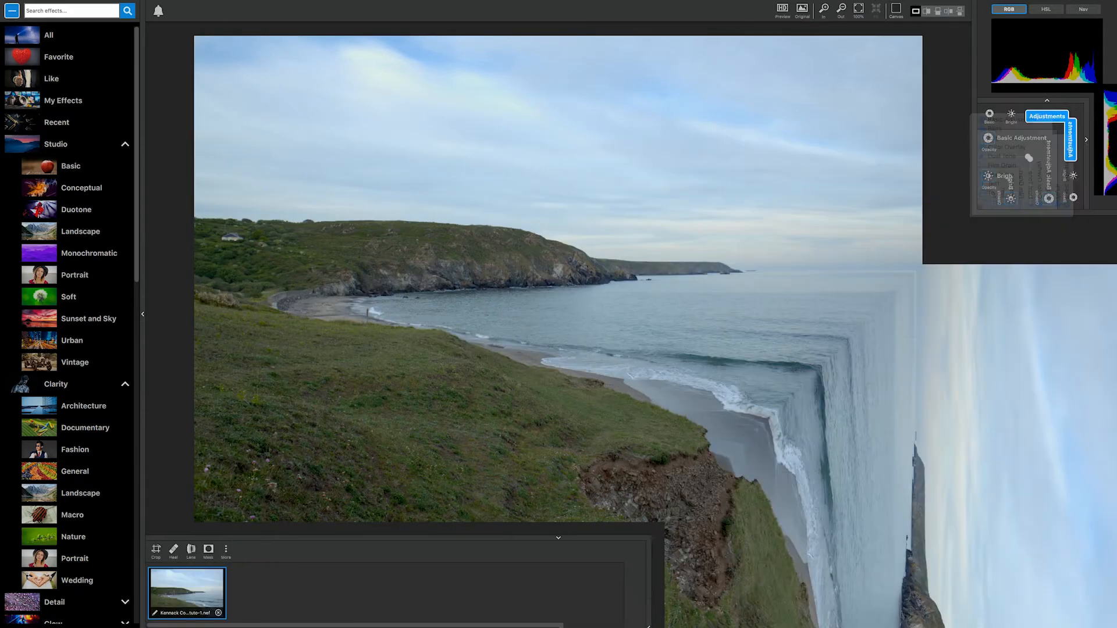
Step: Set Precision Detail's Overall Small Detail to 0.25 and Overall Small Detail Boost to 0.41
{"action": "scroll", "coordinate": [1085, 433], "scroll_direction": "down", "scroll_amount": 2}
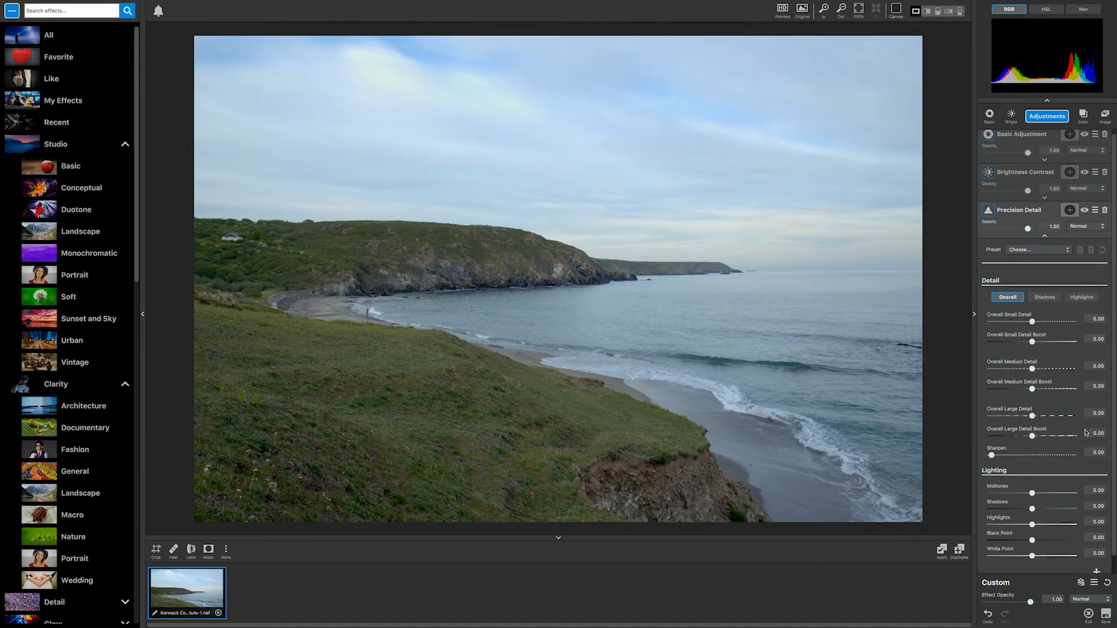
{"action": "left_click_drag", "start_coordinate": [1032, 304], "coordinate": [1047, 304]}
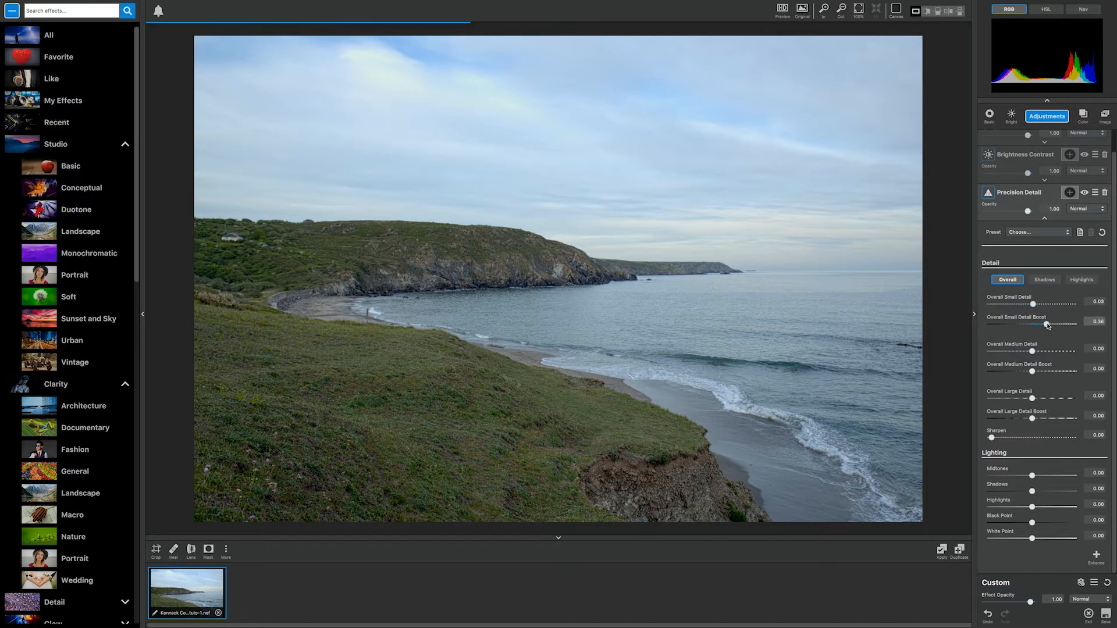
{"action": "mouse_move", "coordinate": [1049, 325]}
{"action": "left_mouse_down"}
{"action": "mouse_move", "coordinate": [1044, 307]}
{"action": "mouse_move", "coordinate": [1060, 326]}
{"action": "mouse_move", "coordinate": [1042, 306]}
{"action": "left_mouse_up"}
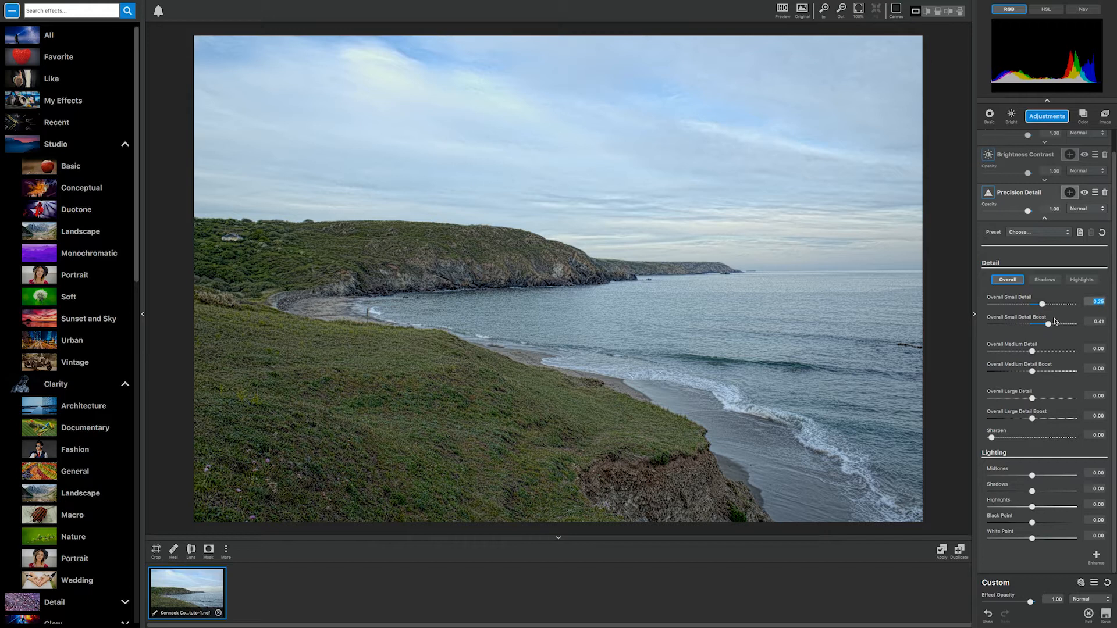
Step: Mask Precision Detail by luminosity sampled from the grassy slope, and invert the mask
{"action": "left_click", "coordinate": [1069, 192]}
{"action": "left_click", "coordinate": [1051, 281]}
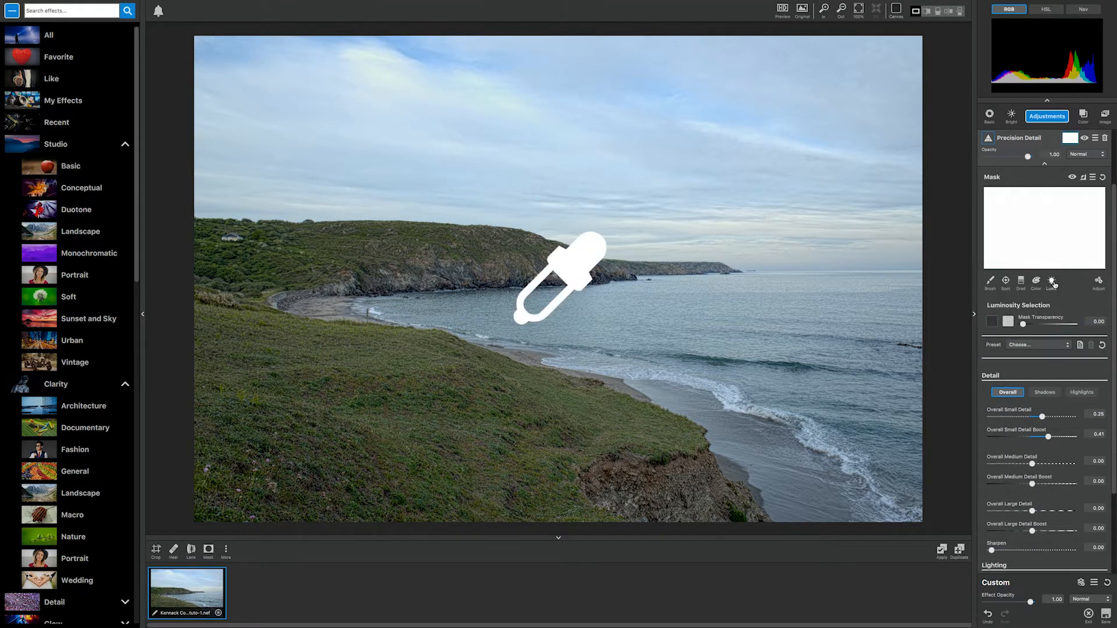
{"action": "left_click", "coordinate": [418, 352]}
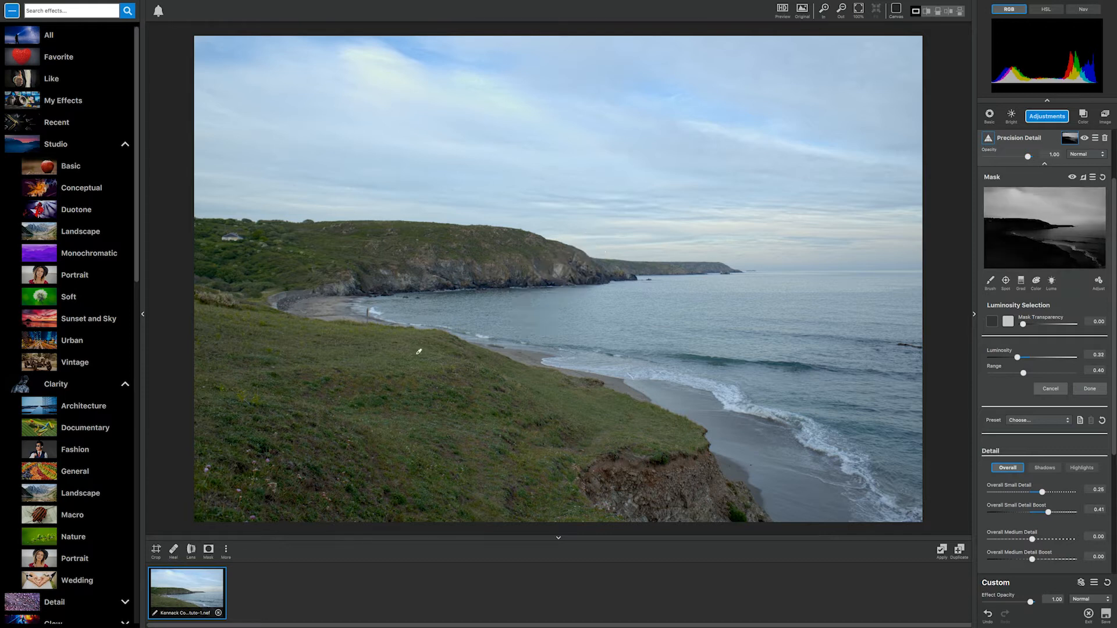
{"action": "left_click", "coordinate": [1084, 178]}
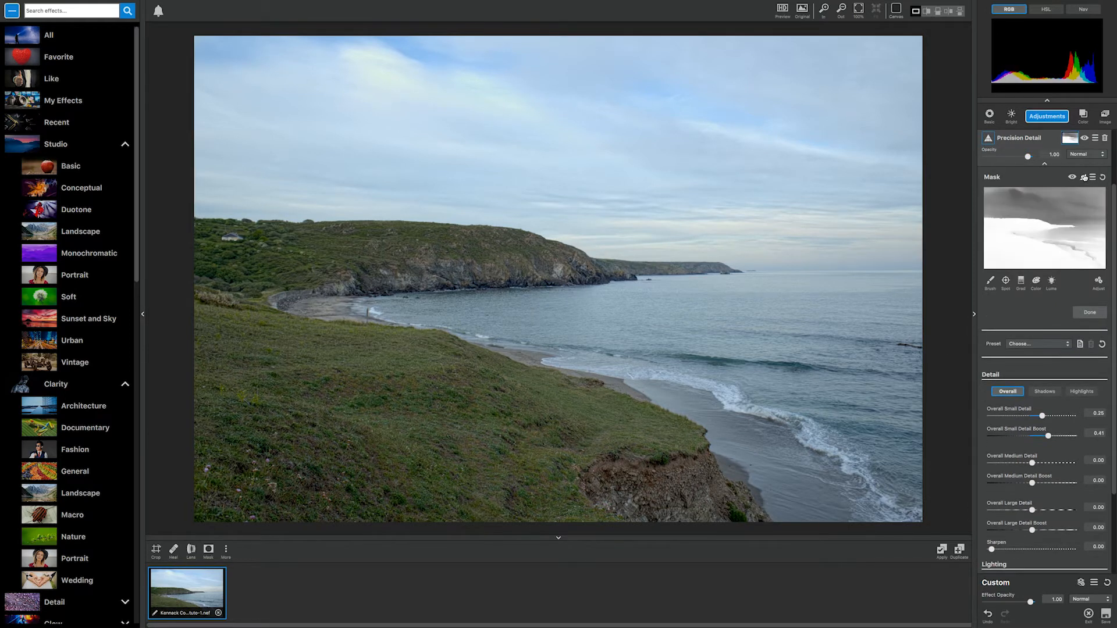
Step: Apply another luminosity selection to the Precision Detail mask with Luminosity 1.00, Range 0.84 and Mask Transparency 0.10
{"action": "left_click", "coordinate": [1051, 282]}
{"action": "left_click_drag", "start_coordinate": [1023, 324], "coordinate": [1092, 360]}
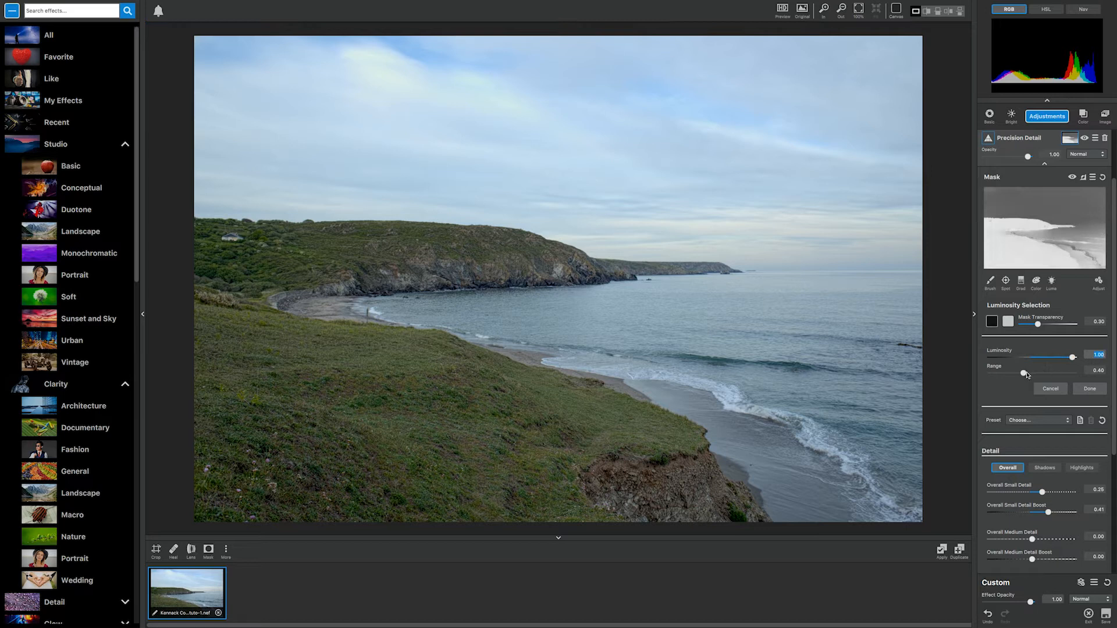
{"action": "left_click_drag", "start_coordinate": [1024, 372], "coordinate": [1061, 376]}
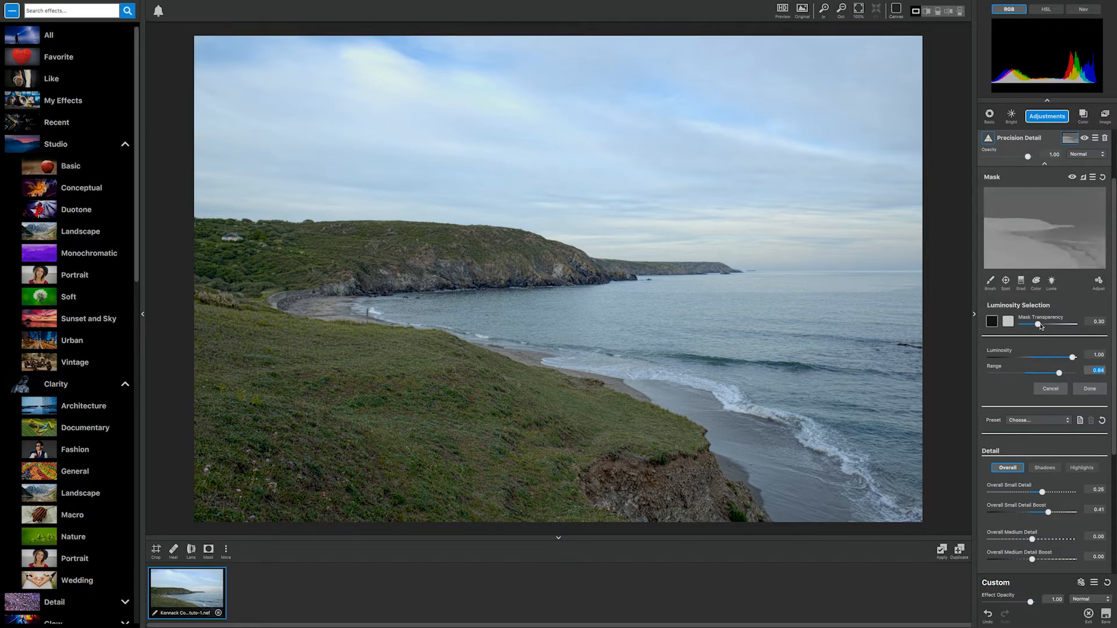
{"action": "left_click_drag", "start_coordinate": [1037, 328], "coordinate": [1028, 325]}
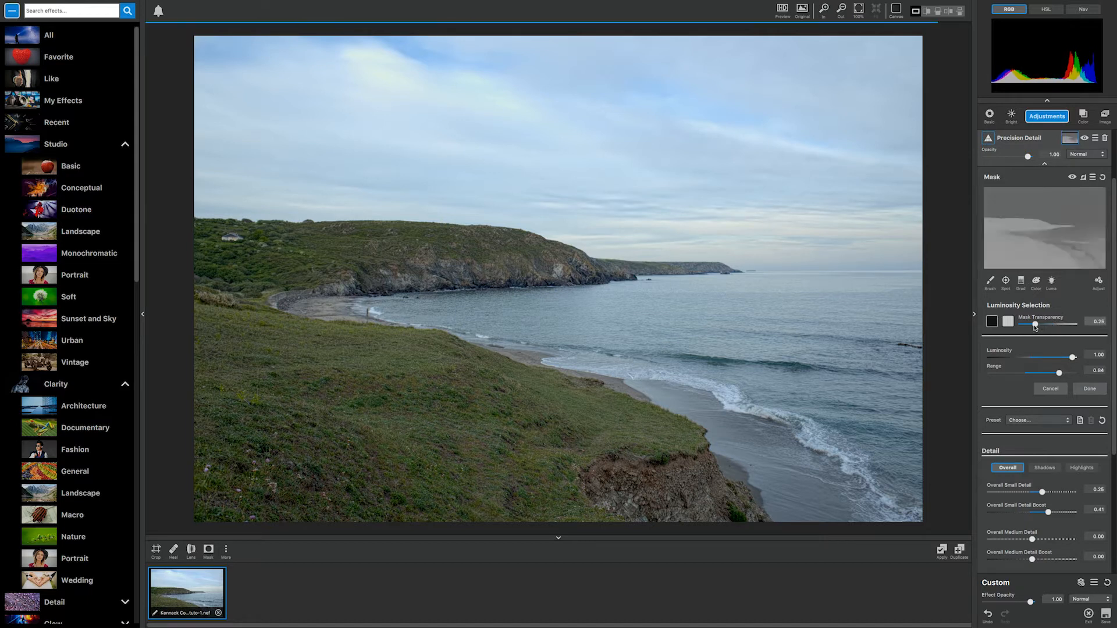
Step: Adjust the Precision Detail mask to Density 0.16, Expand Mask -2 and Contrast 2.00
{"action": "left_click", "coordinate": [1098, 282]}
{"action": "left_click_drag", "start_coordinate": [1032, 401], "coordinate": [1038, 402]}
{"action": "mouse_move", "coordinate": [1032, 371]}
{"action": "left_mouse_down"}
{"action": "mouse_move", "coordinate": [1092, 367]}
{"action": "mouse_move", "coordinate": [1011, 370]}
{"action": "left_mouse_up"}
{"action": "left_click_drag", "start_coordinate": [1045, 386], "coordinate": [1096, 382]}
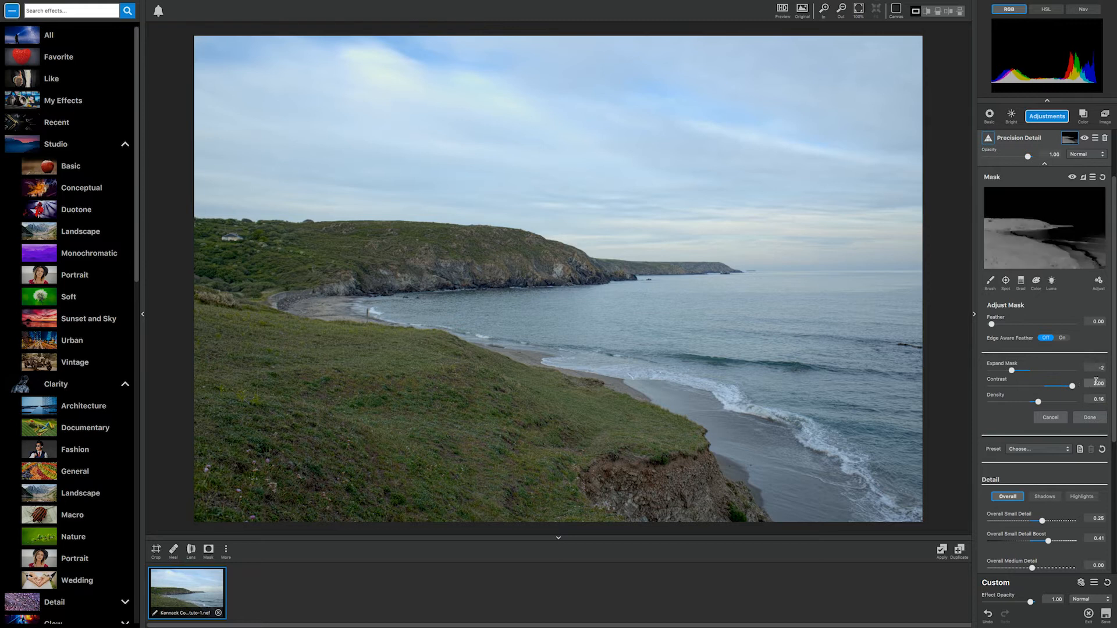
Step: Brush the sea and wet sand out of the Precision Detail mask to hide the effect there
{"action": "left_click", "coordinate": [990, 281]}
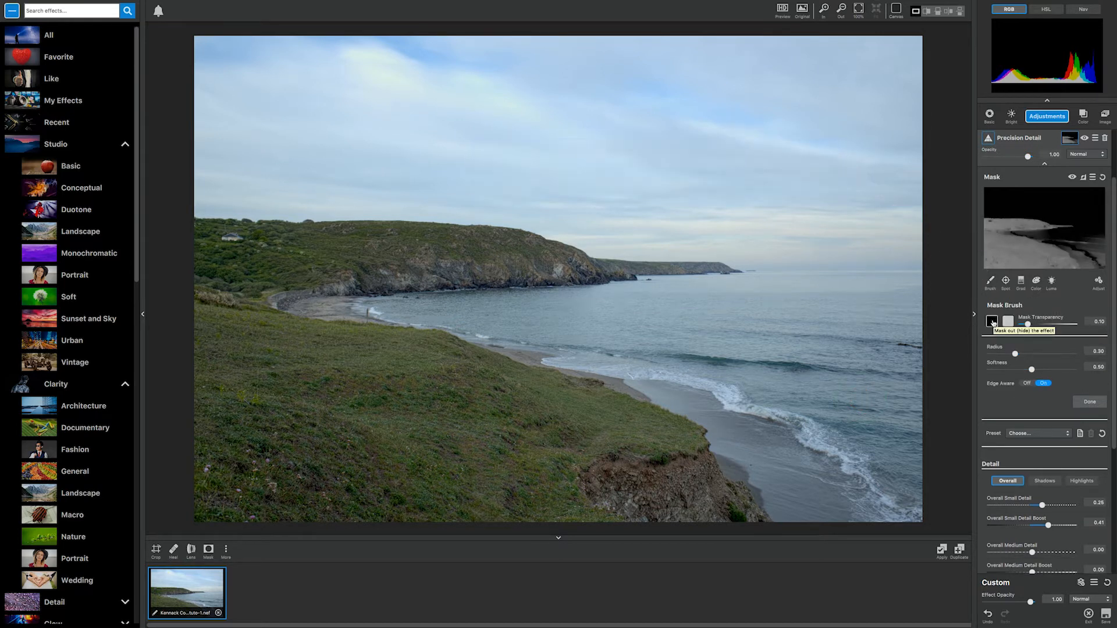
{"action": "left_click", "coordinate": [993, 322]}
{"action": "mouse_move", "coordinate": [830, 388]}
{"action": "left_mouse_down"}
{"action": "mouse_move", "coordinate": [906, 499]}
{"action": "mouse_move", "coordinate": [850, 357]}
{"action": "mouse_move", "coordinate": [838, 462]}
{"action": "mouse_move", "coordinate": [808, 425]}
{"action": "mouse_move", "coordinate": [840, 445]}
{"action": "left_mouse_up"}
{"action": "mouse_move", "coordinate": [749, 384]}
{"action": "left_mouse_down"}
{"action": "mouse_move", "coordinate": [734, 349]}
{"action": "mouse_move", "coordinate": [851, 394]}
{"action": "mouse_move", "coordinate": [891, 386]}
{"action": "mouse_move", "coordinate": [838, 358]}
{"action": "mouse_move", "coordinate": [862, 316]}
{"action": "mouse_move", "coordinate": [848, 321]}
{"action": "mouse_move", "coordinate": [893, 294]}
{"action": "mouse_move", "coordinate": [778, 324]}
{"action": "mouse_move", "coordinate": [553, 319]}
{"action": "mouse_move", "coordinate": [600, 350]}
{"action": "mouse_move", "coordinate": [791, 407]}
{"action": "mouse_move", "coordinate": [829, 445]}
{"action": "left_mouse_up"}
{"action": "mouse_move", "coordinate": [759, 349]}
{"action": "left_mouse_down"}
{"action": "mouse_move", "coordinate": [851, 436]}
{"action": "mouse_move", "coordinate": [797, 408]}
{"action": "mouse_move", "coordinate": [853, 420]}
{"action": "mouse_move", "coordinate": [944, 348]}
{"action": "mouse_move", "coordinate": [881, 345]}
{"action": "mouse_move", "coordinate": [888, 375]}
{"action": "left_mouse_up"}
{"action": "mouse_move", "coordinate": [545, 315]}
{"action": "left_mouse_down"}
{"action": "mouse_move", "coordinate": [494, 312]}
{"action": "mouse_move", "coordinate": [519, 313]}
{"action": "left_mouse_up"}
Step: Reduce the mask brush radius to 0.15 and mask out the remaining water beside the shoreline
{"action": "left_click", "coordinate": [1013, 355]}
{"action": "left_click_drag", "start_coordinate": [1014, 354], "coordinate": [1002, 354]}
{"action": "mouse_move", "coordinate": [547, 317]}
{"action": "left_mouse_down"}
{"action": "mouse_move", "coordinate": [485, 310]}
{"action": "mouse_move", "coordinate": [534, 326]}
{"action": "mouse_move", "coordinate": [662, 325]}
{"action": "left_mouse_up"}
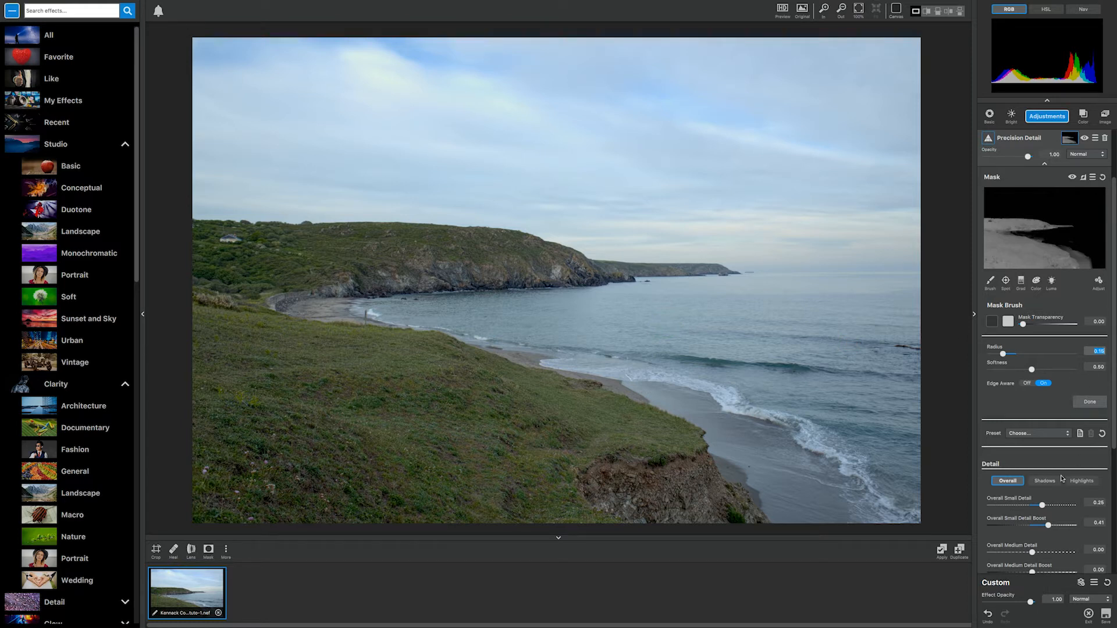
Step: Set Precision Detail's overall values to Small Detail 0.51, Medium Detail 0.38, Medium Boost 0.19, Large Detail 0.25 and Large Boost 0.23
{"action": "scroll", "coordinate": [1061, 478], "scroll_direction": "down", "scroll_amount": 2}
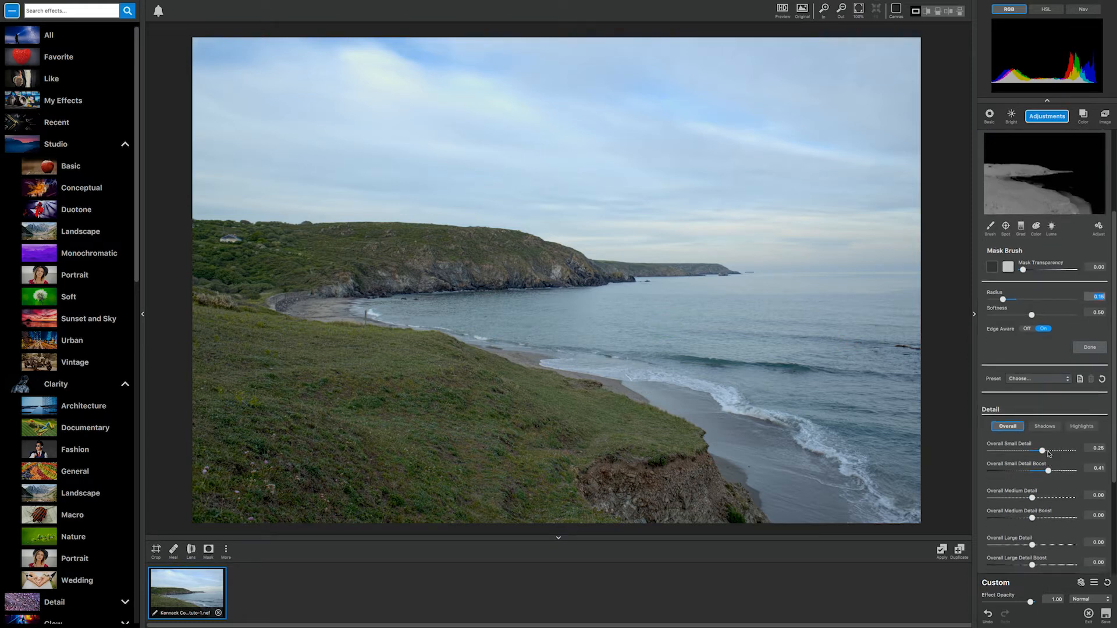
{"action": "left_click_drag", "start_coordinate": [1042, 451], "coordinate": [1052, 452]}
{"action": "left_click_drag", "start_coordinate": [1030, 498], "coordinate": [1042, 546]}
{"action": "scroll", "coordinate": [1052, 526], "scroll_direction": "down", "scroll_amount": 2}
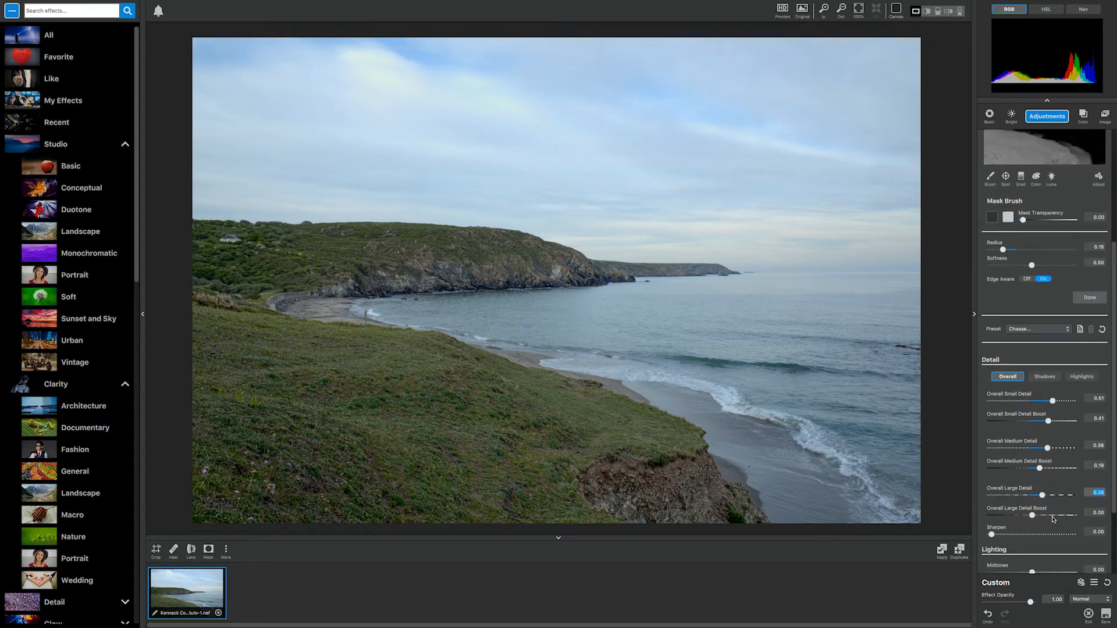
{"action": "left_click_drag", "start_coordinate": [1035, 519], "coordinate": [1043, 518]}
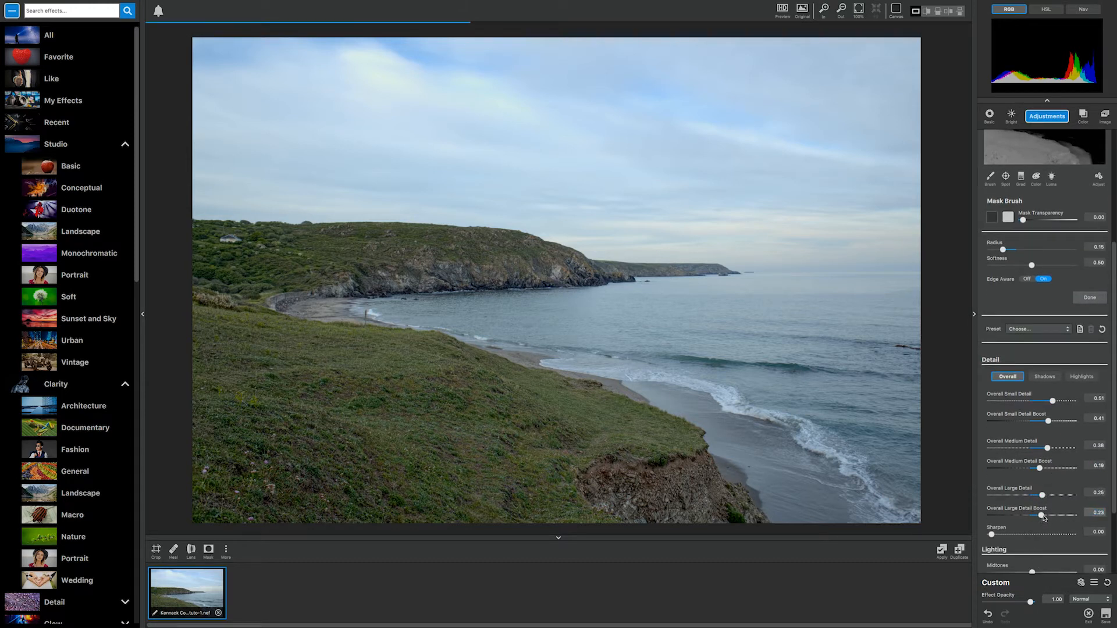
Step: Set Precision Detail's Sharpen to 0.27 and adjust the midtones in its Lighting section
{"action": "scroll", "coordinate": [1043, 478], "scroll_direction": "down", "scroll_amount": 1}
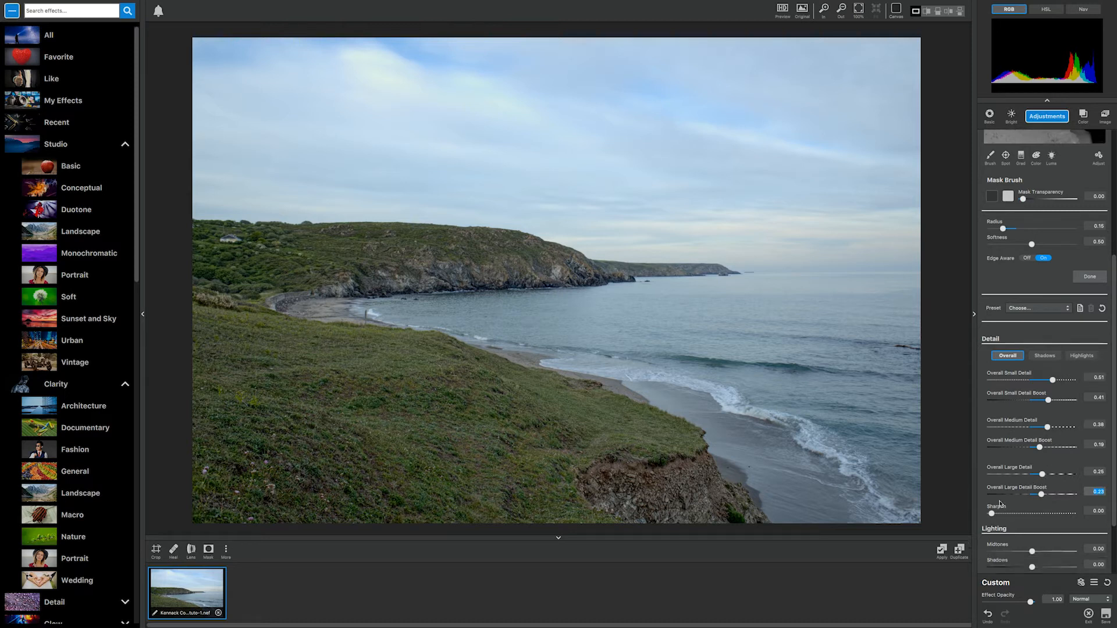
{"action": "left_click_drag", "start_coordinate": [993, 515], "coordinate": [1016, 515]}
{"action": "mouse_move", "coordinate": [1031, 553]}
{"action": "left_mouse_down"}
{"action": "mouse_move", "coordinate": [1056, 554]}
{"action": "mouse_move", "coordinate": [1030, 552]}
{"action": "mouse_move", "coordinate": [1027, 567]}
{"action": "left_mouse_up"}
{"action": "scroll", "coordinate": [1068, 277], "scroll_direction": "up", "scroll_amount": 5}
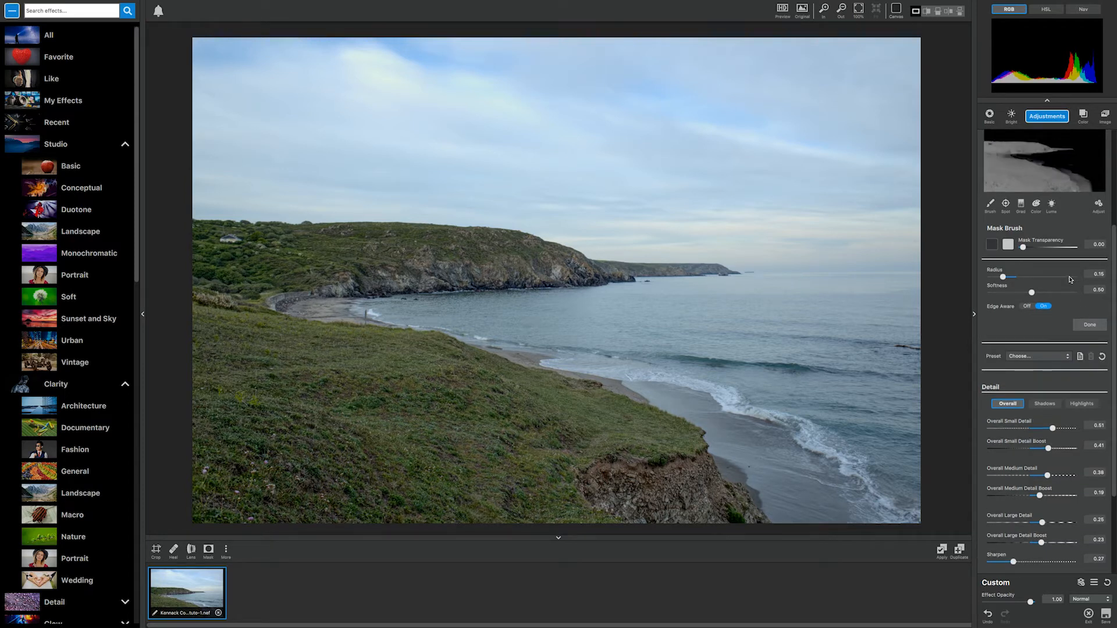
Step: Hide and show the Precision Detail mask repeatedly to compare the photo with and without masking
{"action": "left_click", "coordinate": [1072, 192]}
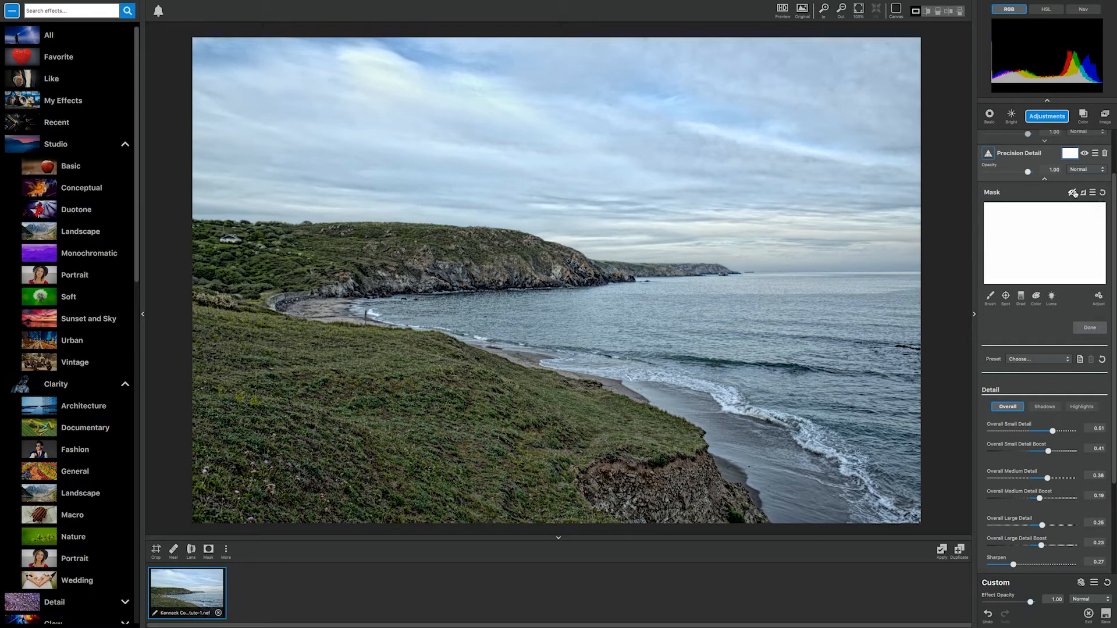
{"action": "left_click", "coordinate": [1073, 193]}
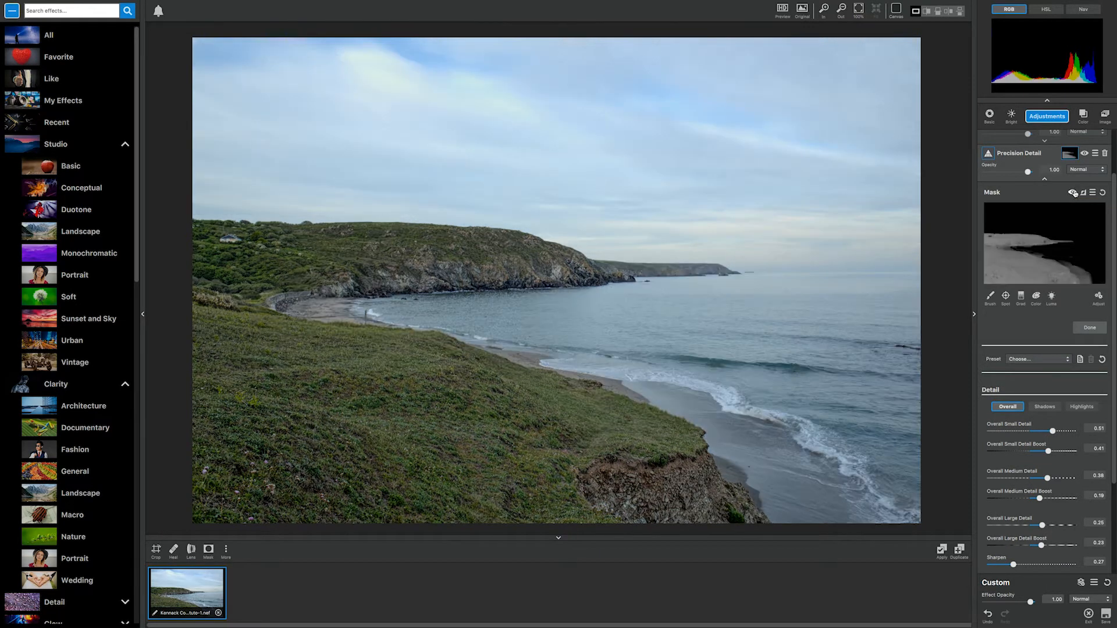
{"action": "left_click", "coordinate": [1073, 193]}
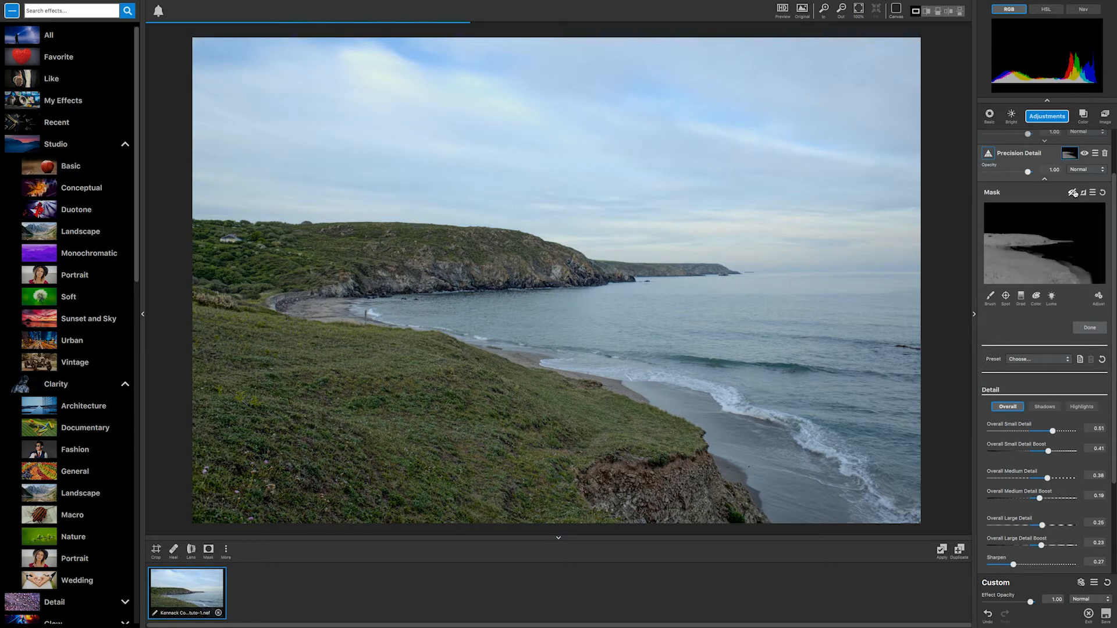
{"action": "left_click", "coordinate": [1073, 192]}
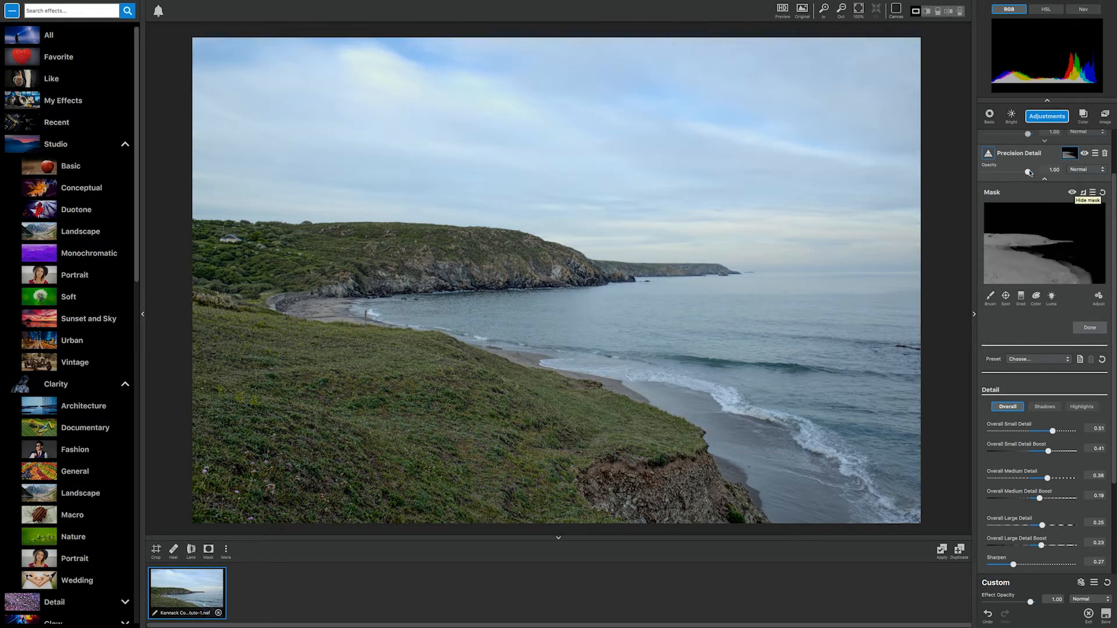
Step: Try a lower opacity for the Precision Detail adjustment and delete that adjustment from the stack
{"action": "left_click_drag", "start_coordinate": [1028, 172], "coordinate": [1012, 173]}
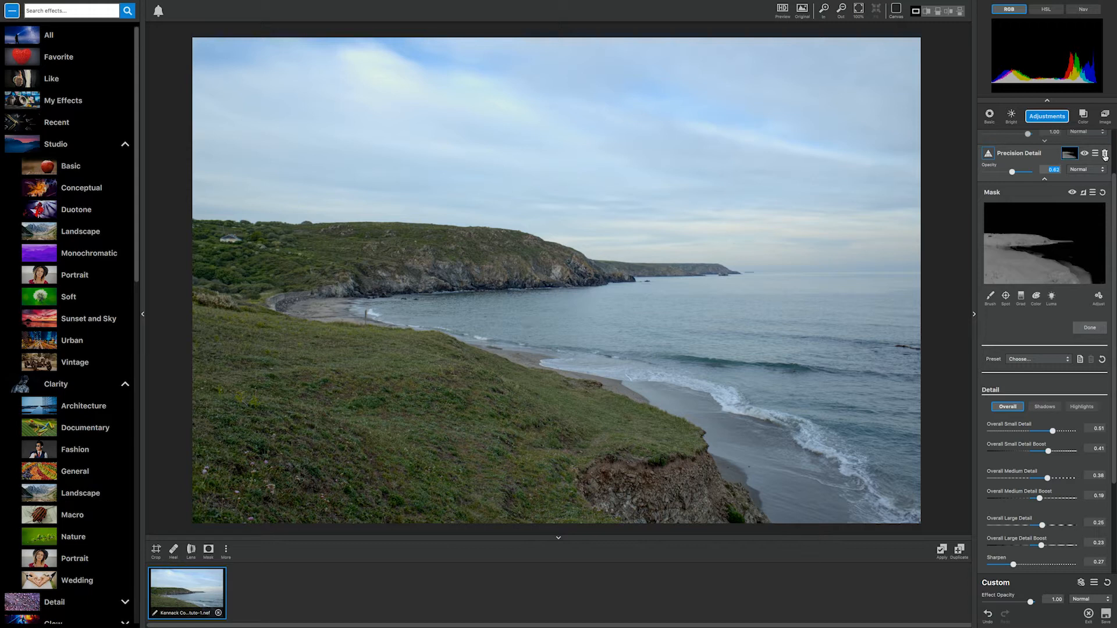
{"action": "left_click", "coordinate": [1104, 154]}
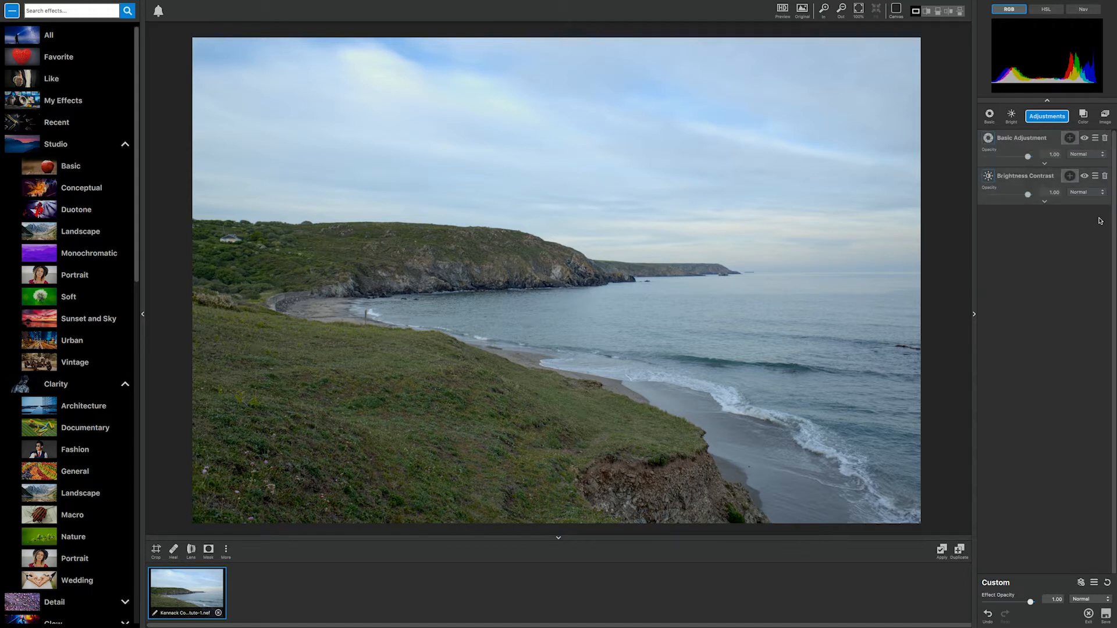
Step: Add a Quad Tone adjustment and set its Strength to 0.57
{"action": "left_click", "coordinate": [1052, 117]}
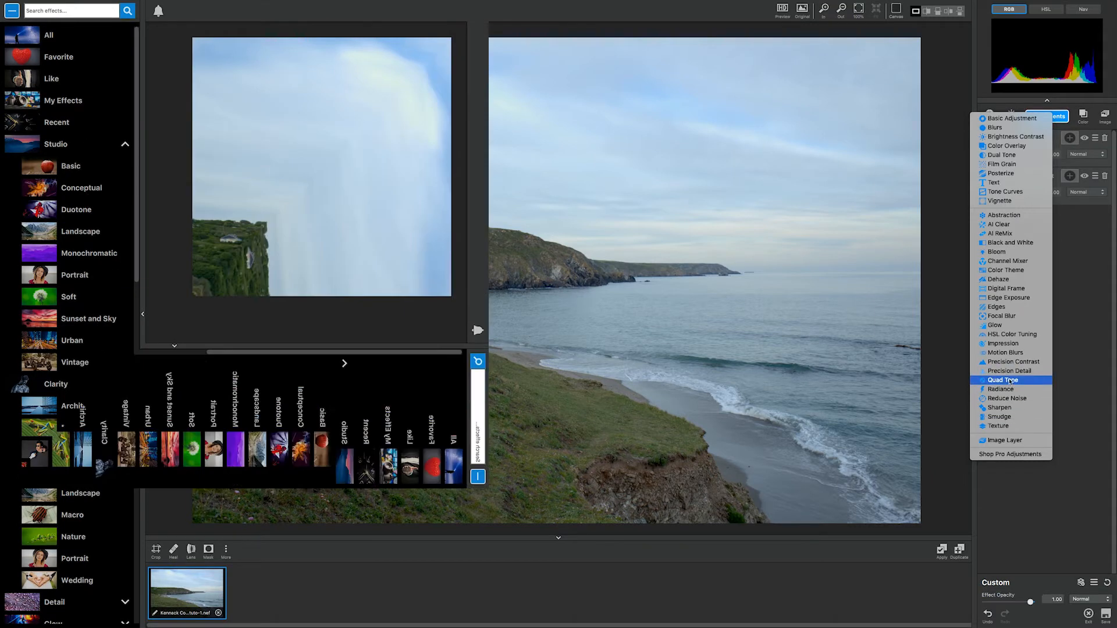
{"action": "left_click", "coordinate": [1013, 380]}
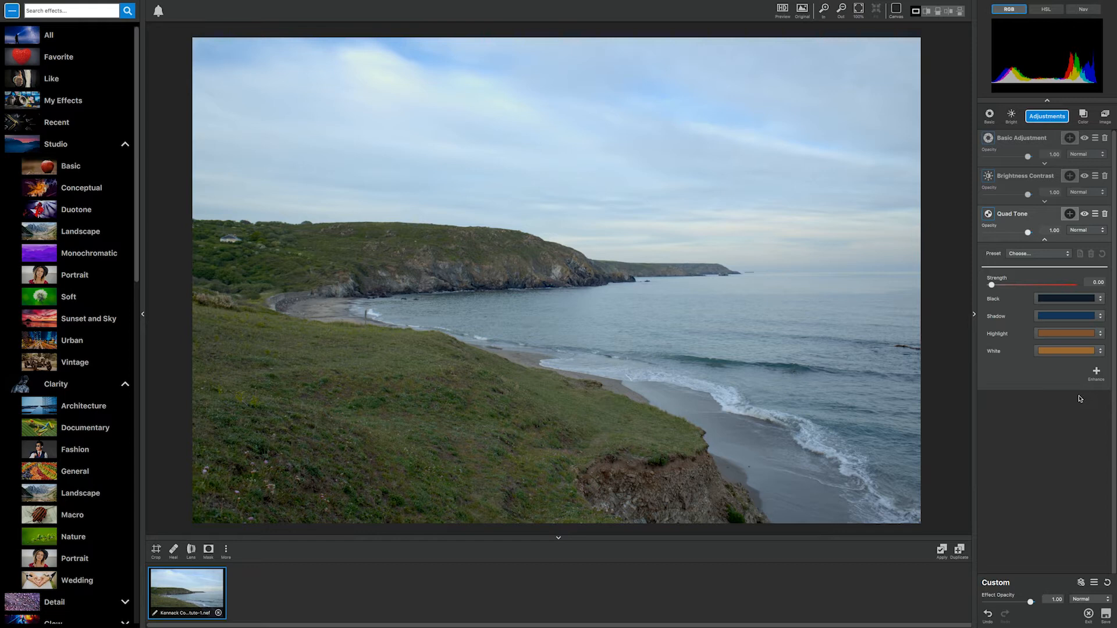
{"action": "left_click_drag", "start_coordinate": [999, 288], "coordinate": [1041, 302]}
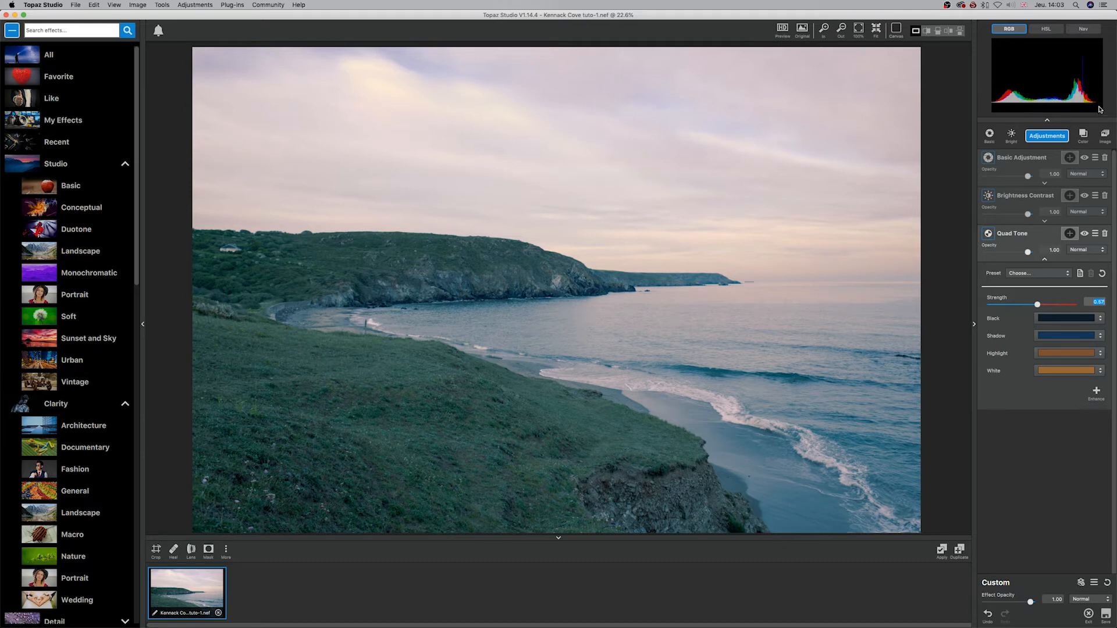
Step: Change Quad Tone's Black colour to a muted, lighter violet-blue and accept it
{"action": "left_click", "coordinate": [1076, 321]}
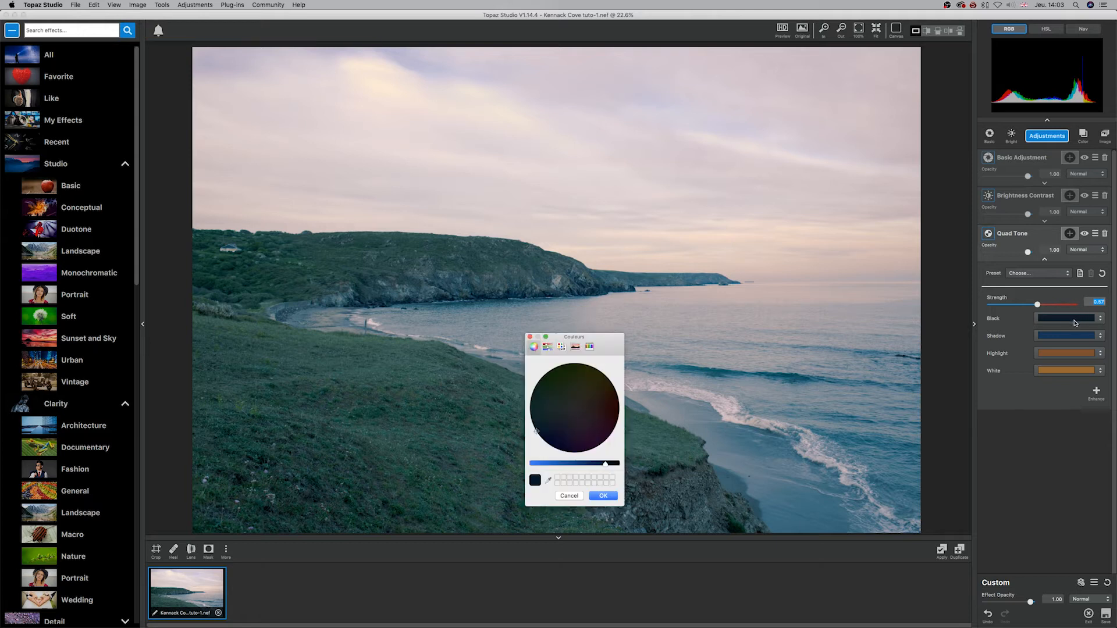
{"action": "left_click_drag", "start_coordinate": [536, 431], "coordinate": [570, 429]}
{"action": "left_click_drag", "start_coordinate": [606, 464], "coordinate": [557, 467]}
{"action": "mouse_move", "coordinate": [588, 419]}
{"action": "left_mouse_down"}
{"action": "mouse_move", "coordinate": [583, 380]}
{"action": "mouse_move", "coordinate": [559, 385]}
{"action": "mouse_move", "coordinate": [566, 426]}
{"action": "left_mouse_up"}
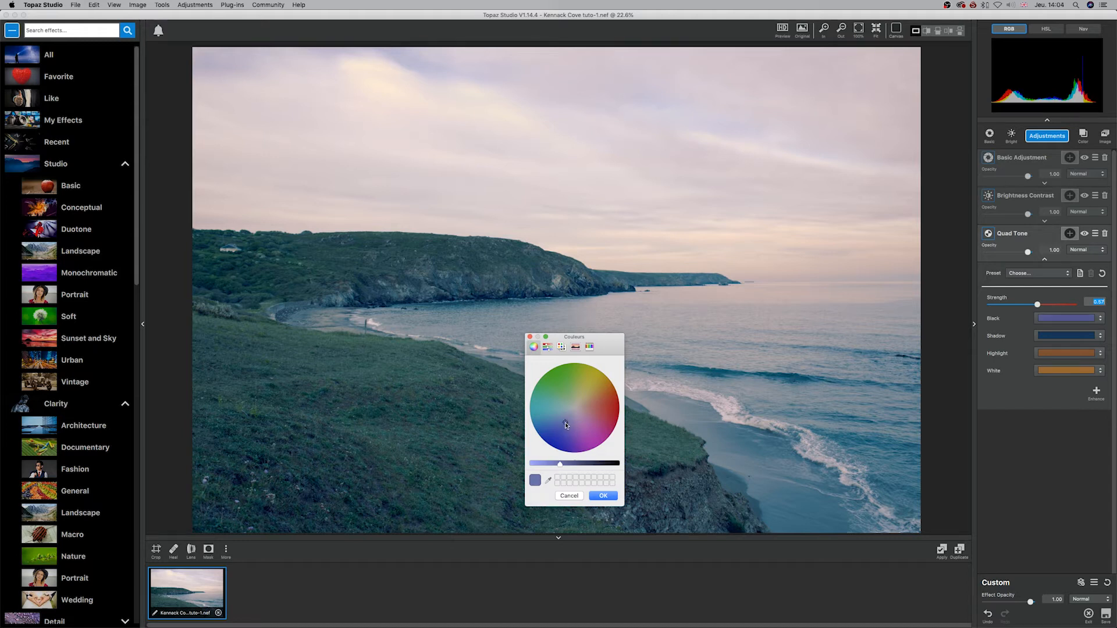
{"action": "left_click", "coordinate": [603, 496]}
Step: Change Quad Tone's Shadow colour to a dark olive, trying a blue tint first
{"action": "left_click", "coordinate": [1062, 336]}
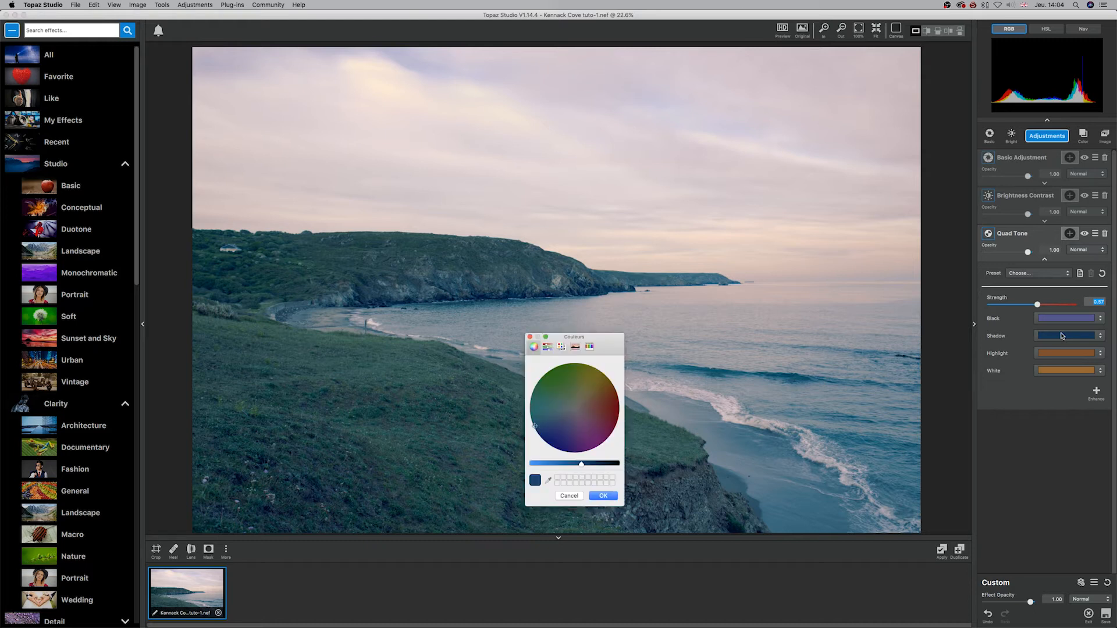
{"action": "left_click", "coordinate": [565, 424]}
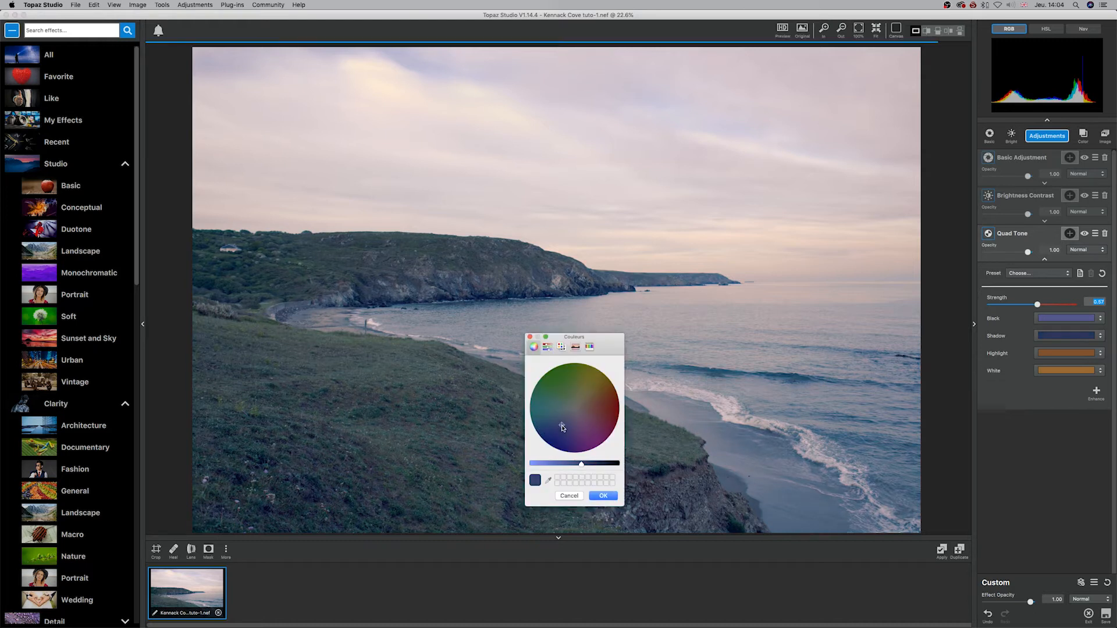
{"action": "left_click_drag", "start_coordinate": [581, 463], "coordinate": [569, 464]}
{"action": "left_click", "coordinate": [583, 389]}
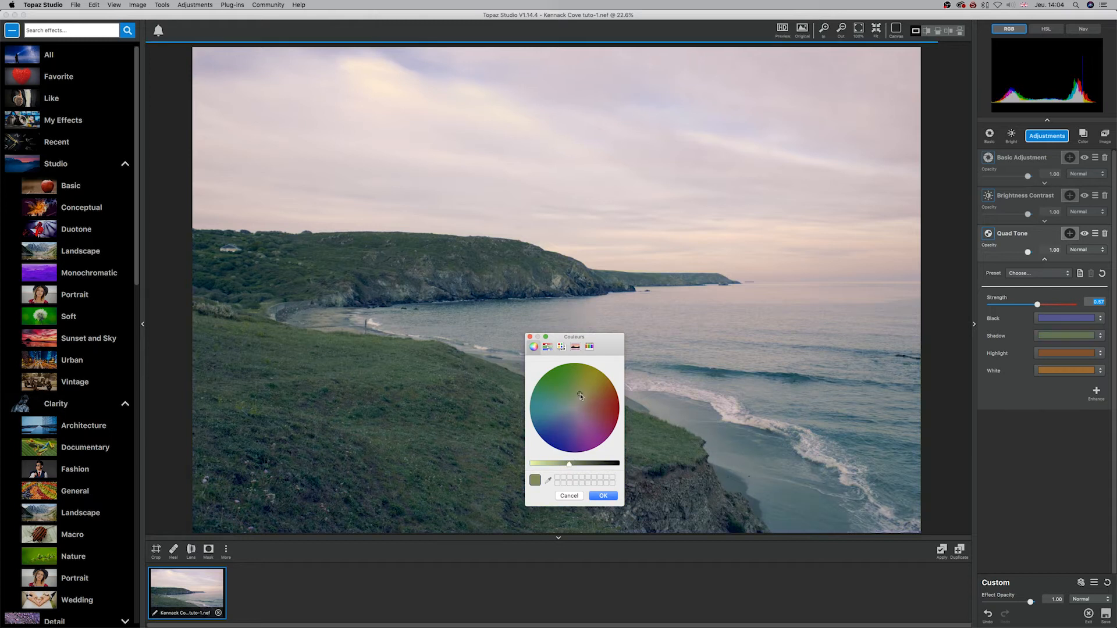
{"action": "mouse_move", "coordinate": [569, 465]}
{"action": "left_mouse_down"}
{"action": "mouse_move", "coordinate": [604, 463]}
{"action": "mouse_move", "coordinate": [587, 463]}
{"action": "left_mouse_up"}
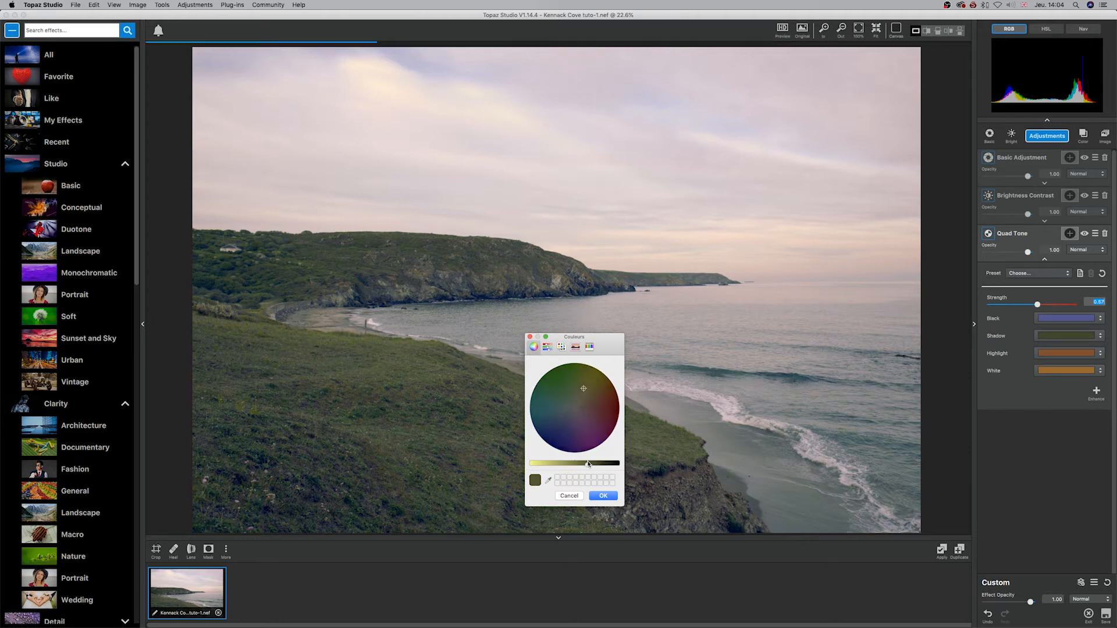
Step: Change Quad Tone's Highlight colour to an olive yellow and brighten it slightly
{"action": "left_click", "coordinate": [1008, 356]}
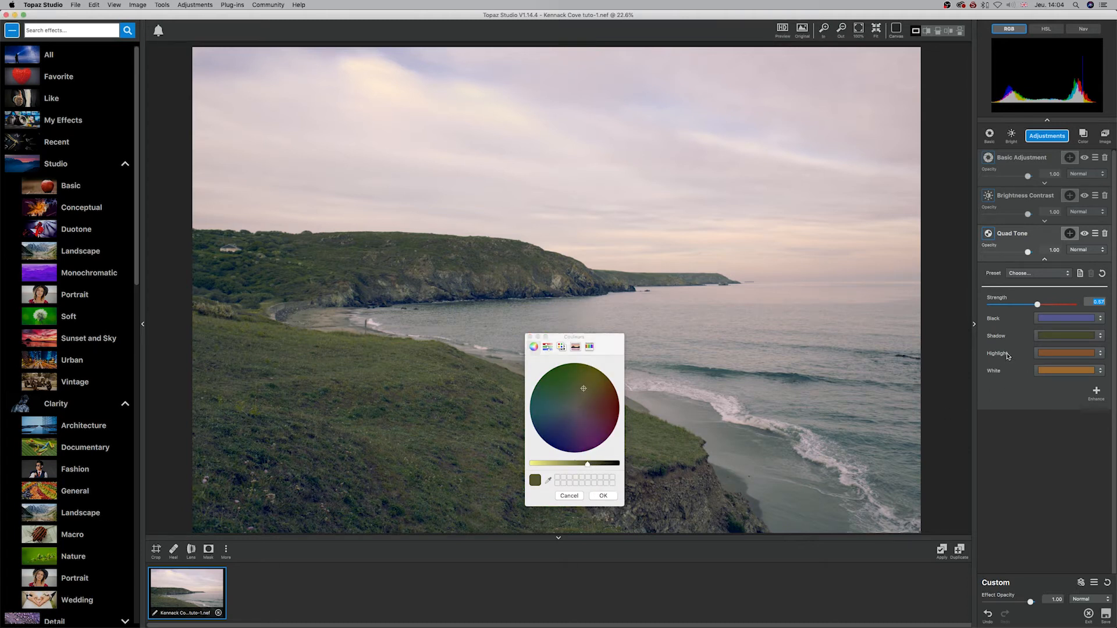
{"action": "left_click", "coordinate": [1067, 357]}
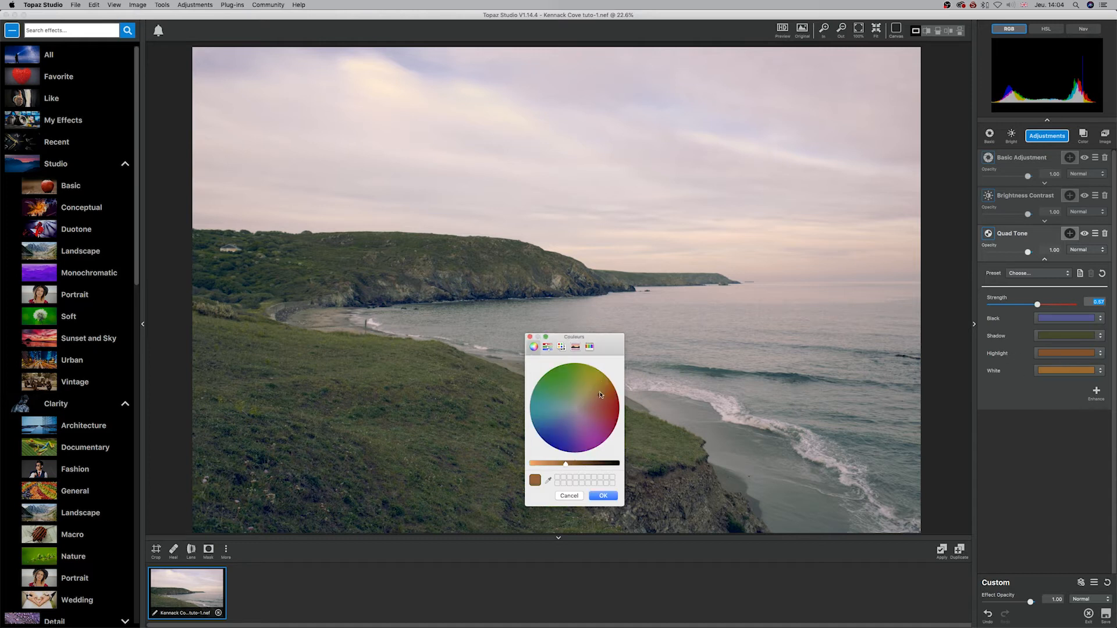
{"action": "left_click_drag", "start_coordinate": [599, 391], "coordinate": [591, 384]}
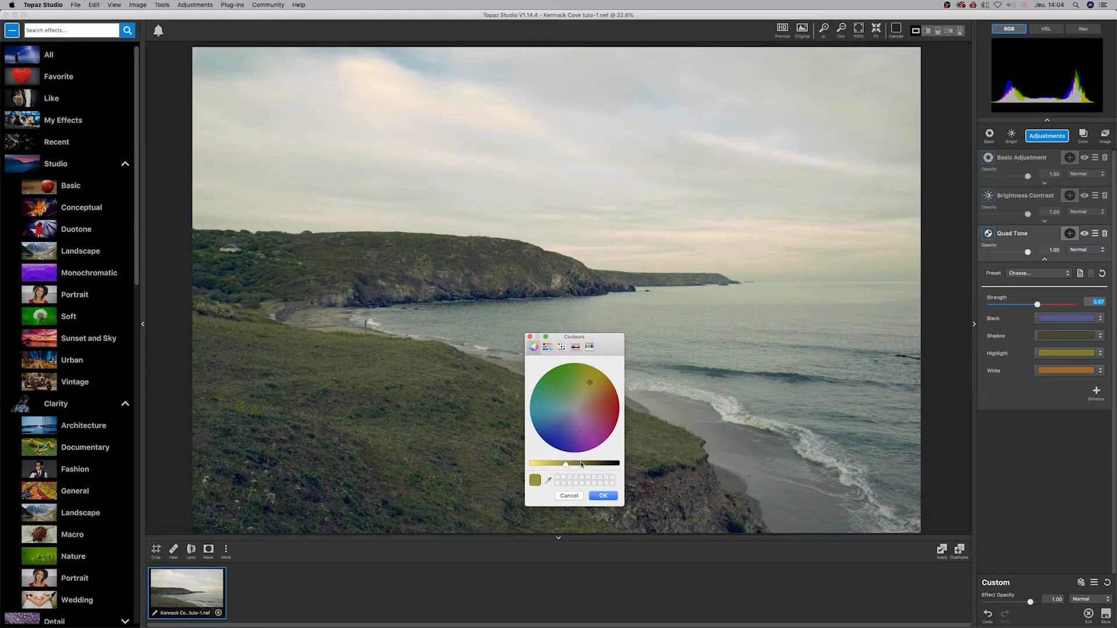
{"action": "mouse_move", "coordinate": [565, 464]}
{"action": "left_mouse_down"}
{"action": "mouse_move", "coordinate": [582, 465]}
{"action": "mouse_move", "coordinate": [560, 465]}
{"action": "left_mouse_up"}
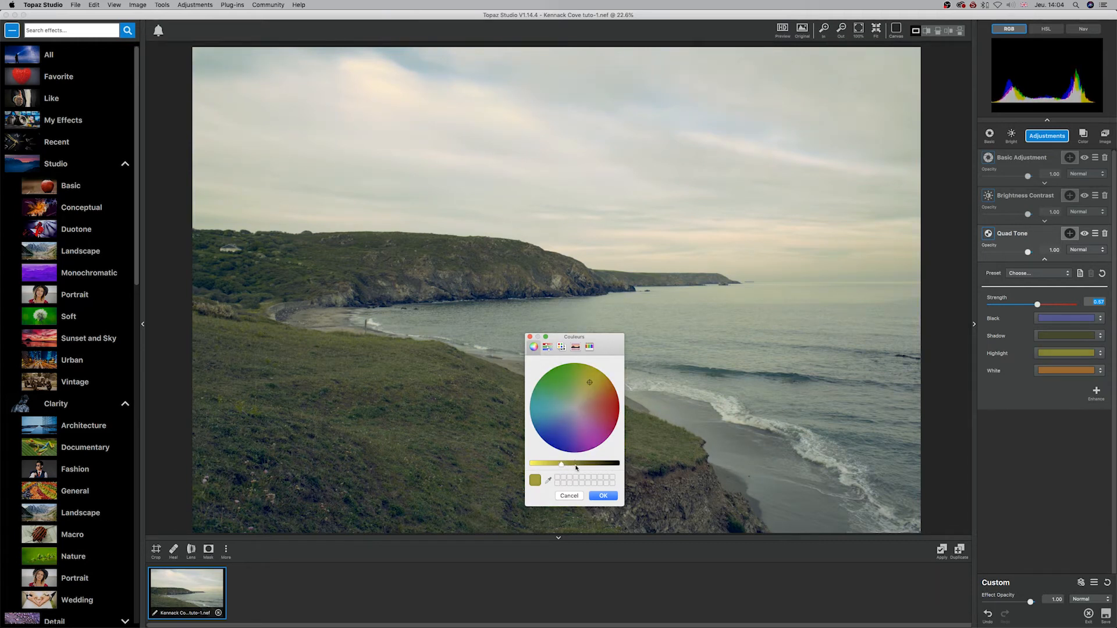
Step: Try a dark olive-yellow for Quad Tone's White colour and close the colour picker
{"action": "left_click", "coordinate": [1050, 375]}
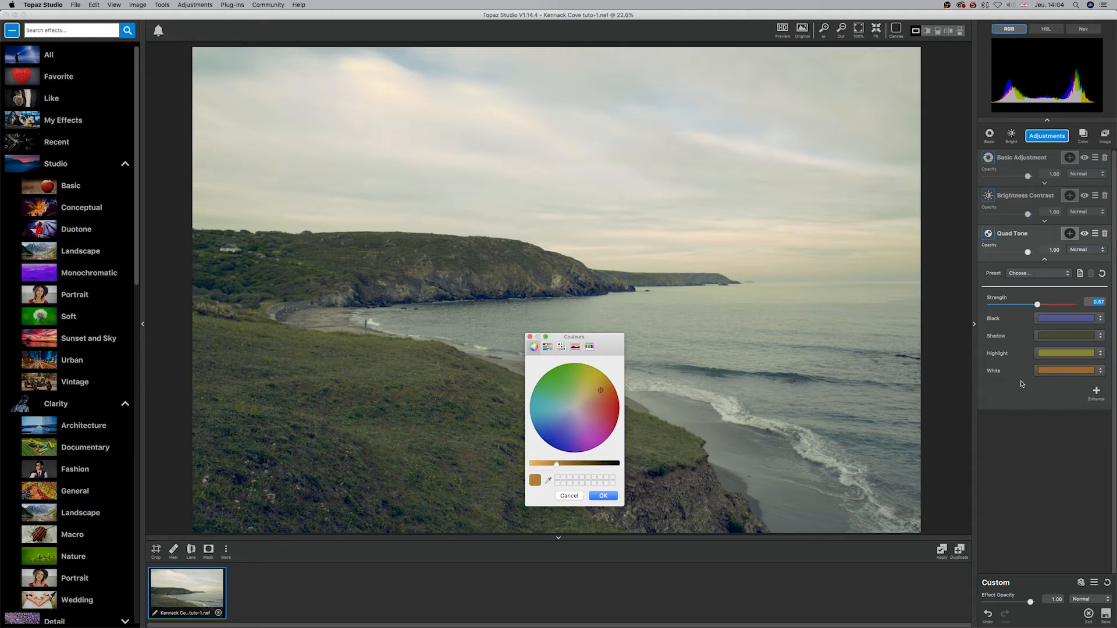
{"action": "left_click", "coordinate": [592, 376]}
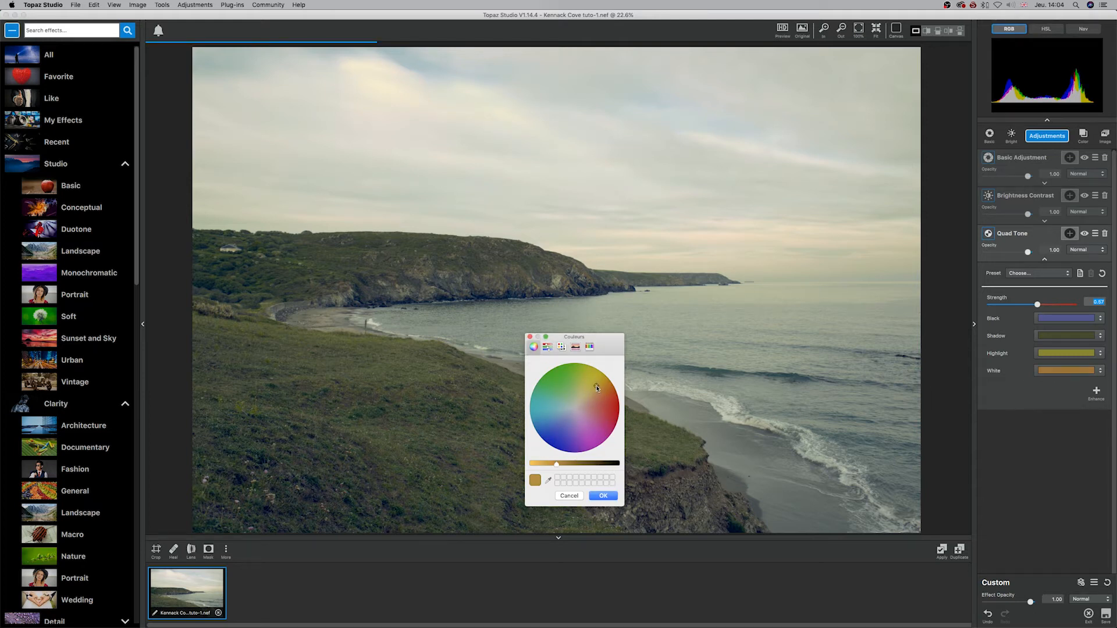
{"action": "left_click_drag", "start_coordinate": [556, 466], "coordinate": [586, 464]}
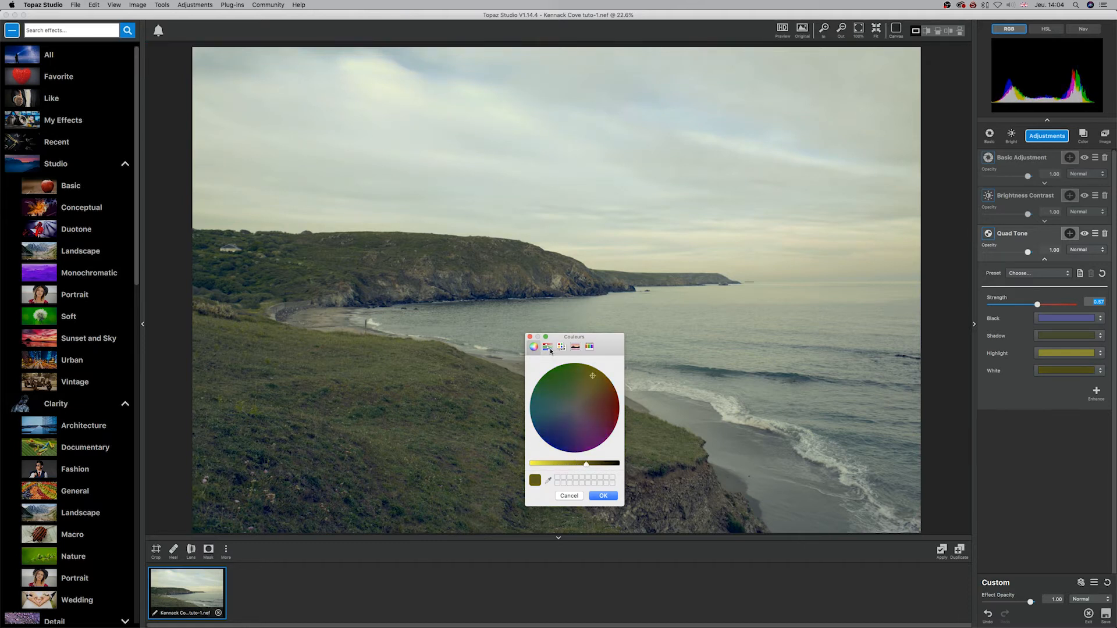
{"action": "left_click", "coordinate": [530, 338]}
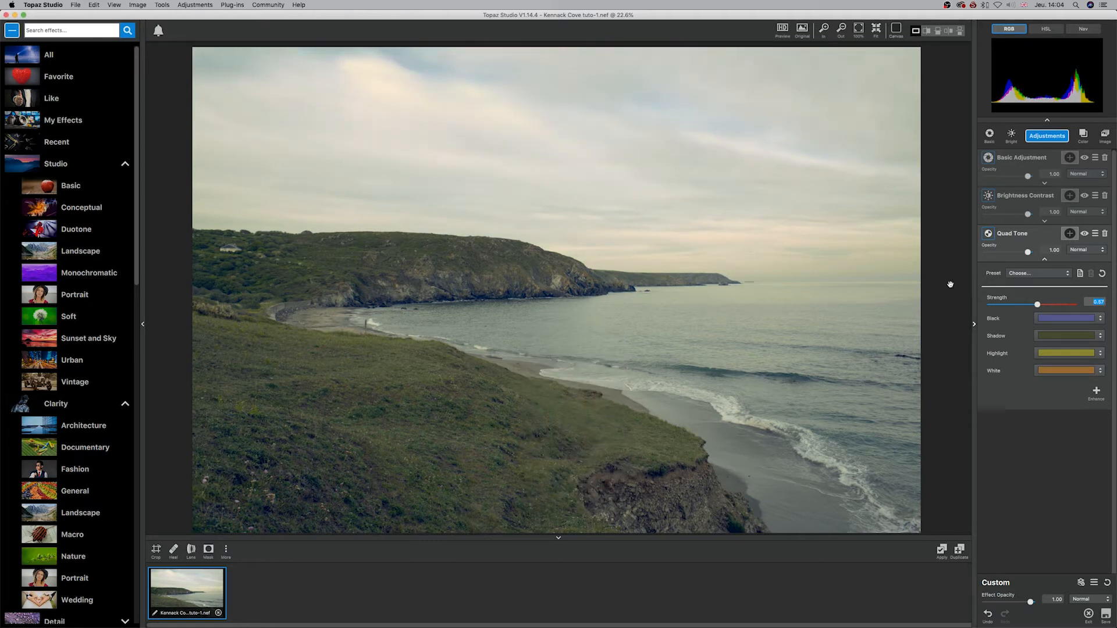
Step: Try Quad Tone at reduced opacity and at Strength 1.00, and bring Strength back to about 0.6 at full opacity
{"action": "left_click", "coordinate": [1027, 251]}
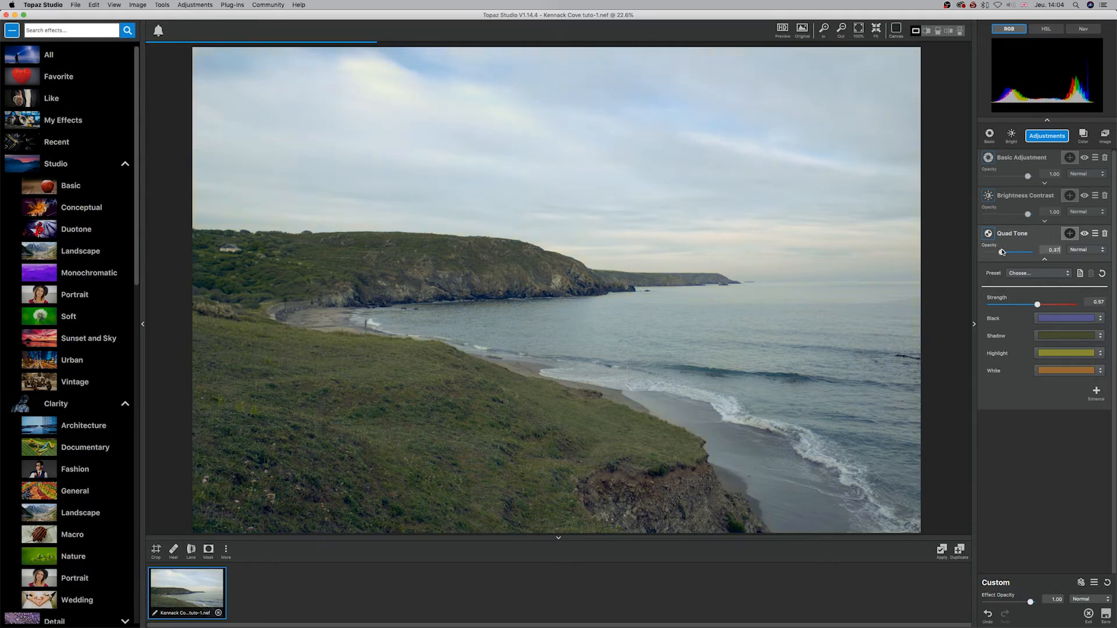
{"action": "left_click_drag", "start_coordinate": [1038, 305], "coordinate": [1111, 309]}
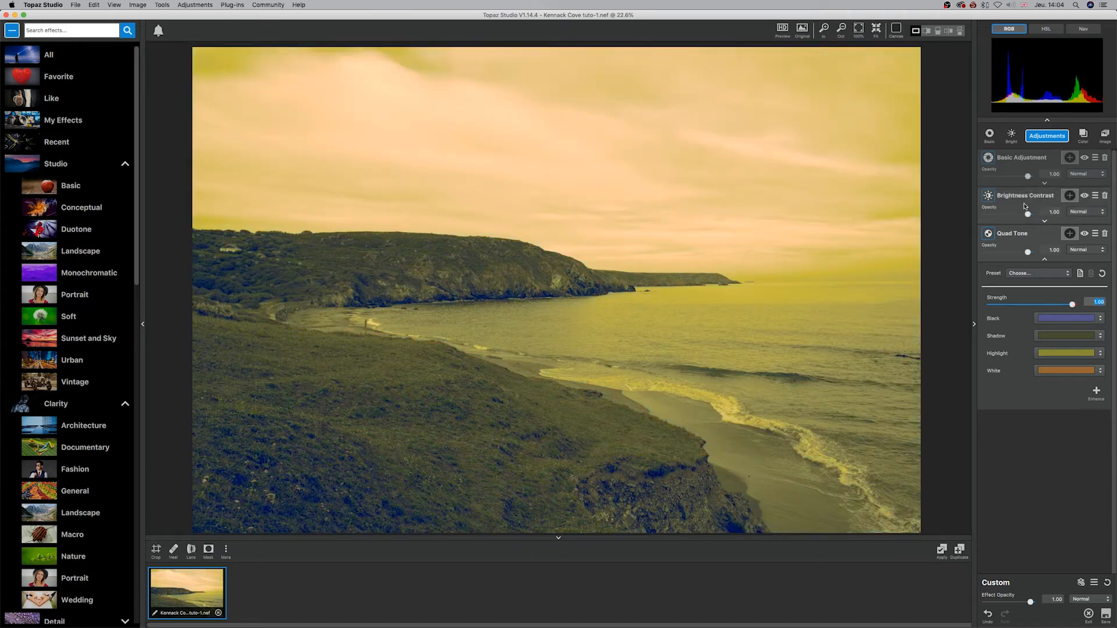
{"action": "mouse_move", "coordinate": [1027, 214]}
{"action": "left_mouse_down"}
{"action": "mouse_move", "coordinate": [1006, 215]}
{"action": "mouse_move", "coordinate": [1047, 219]}
{"action": "left_mouse_up"}
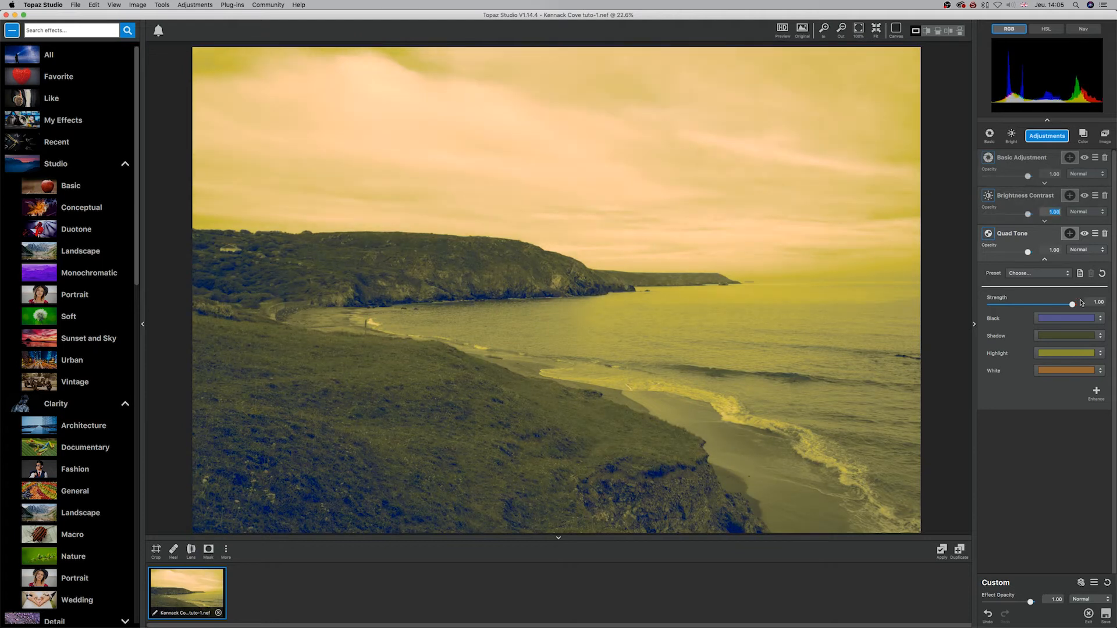
{"action": "left_click_drag", "start_coordinate": [1072, 304], "coordinate": [1042, 306]}
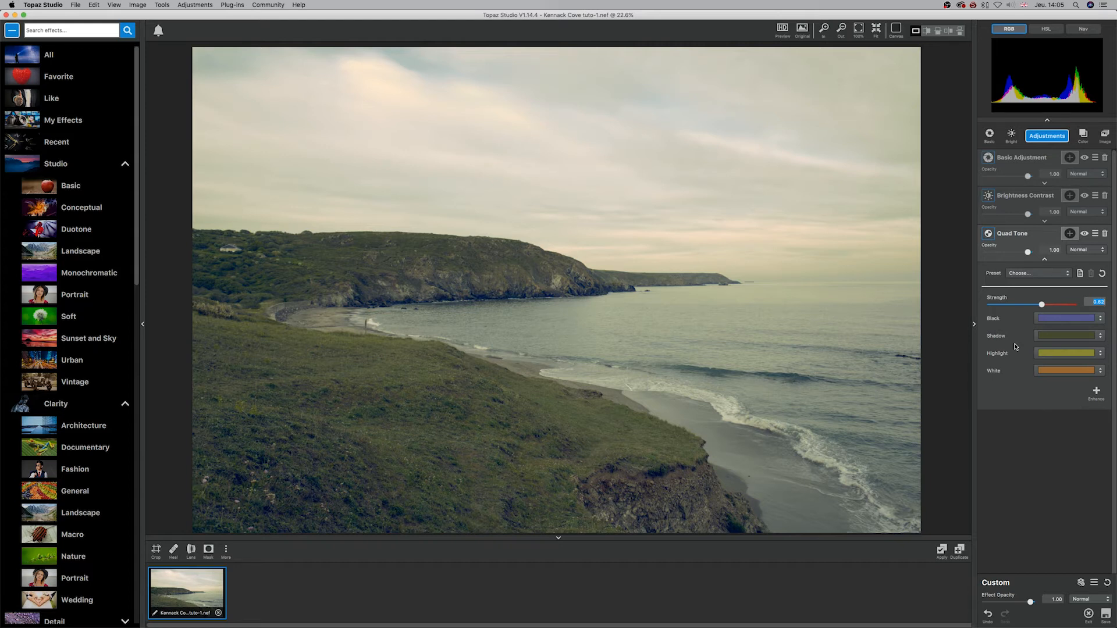
Step: Delete the Quad Tone adjustment and add a Radiance adjustment in its place
{"action": "left_click", "coordinate": [1104, 233]}
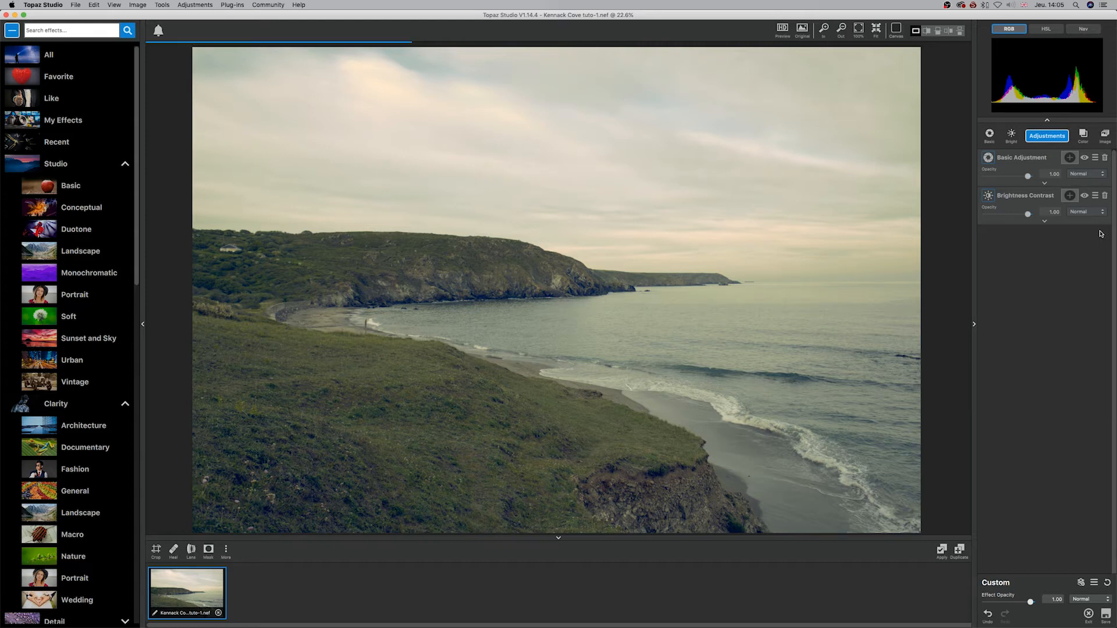
{"action": "left_click", "coordinate": [1047, 136]}
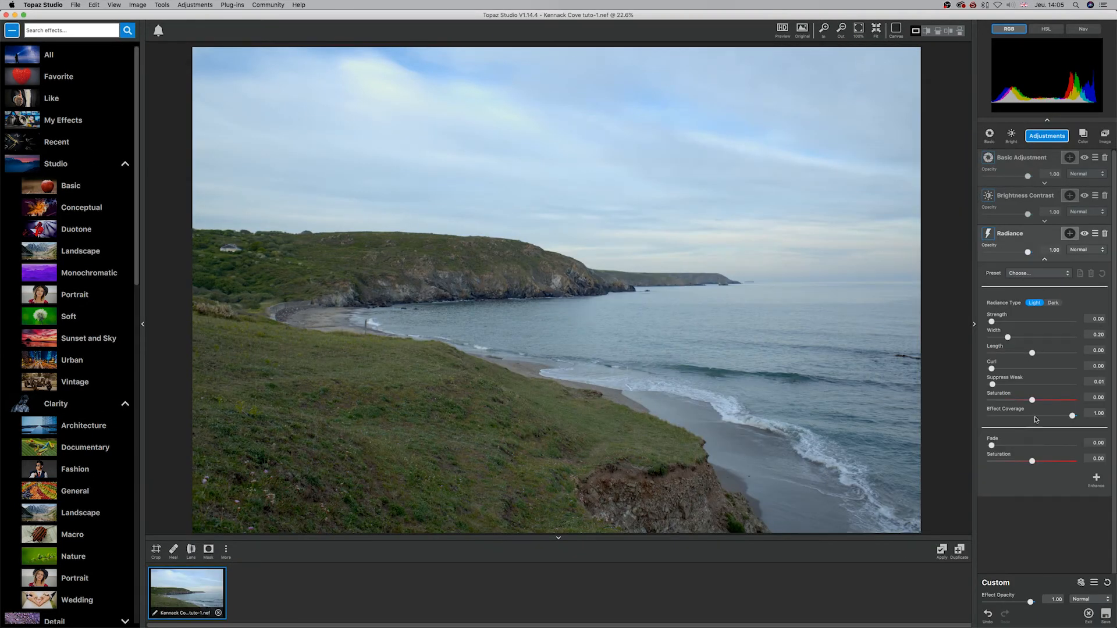
Step: Try the Edge Shock, Electric Lines and Dark Web presets on the Radiance adjustment
{"action": "left_click", "coordinate": [1049, 274]}
{"action": "left_click", "coordinate": [1053, 289]}
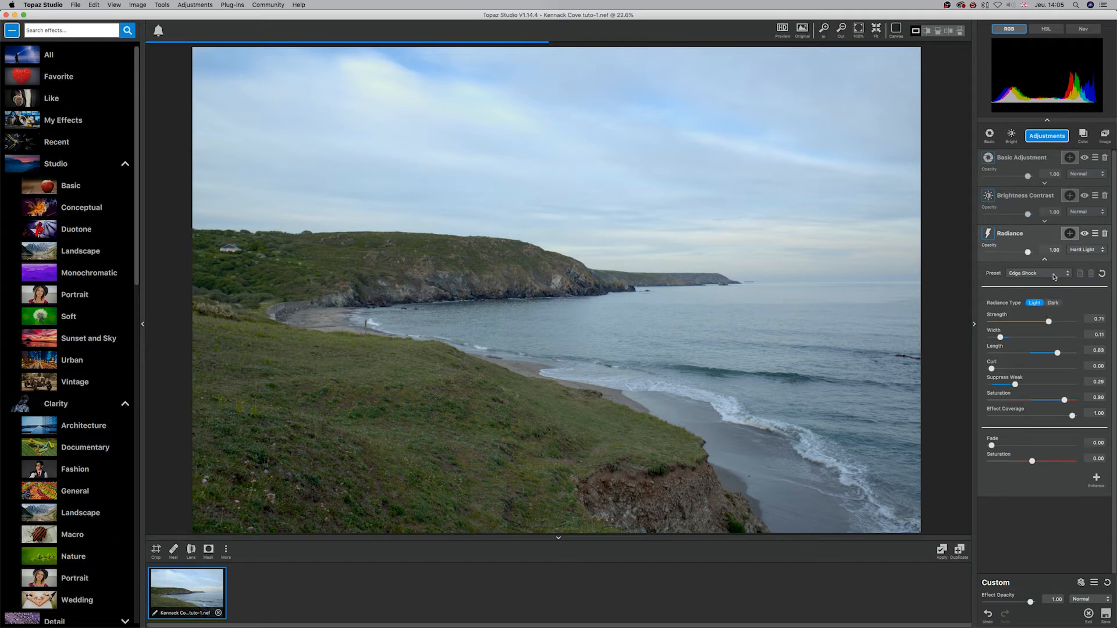
{"action": "left_click", "coordinate": [1054, 275]}
{"action": "left_click", "coordinate": [1059, 295]}
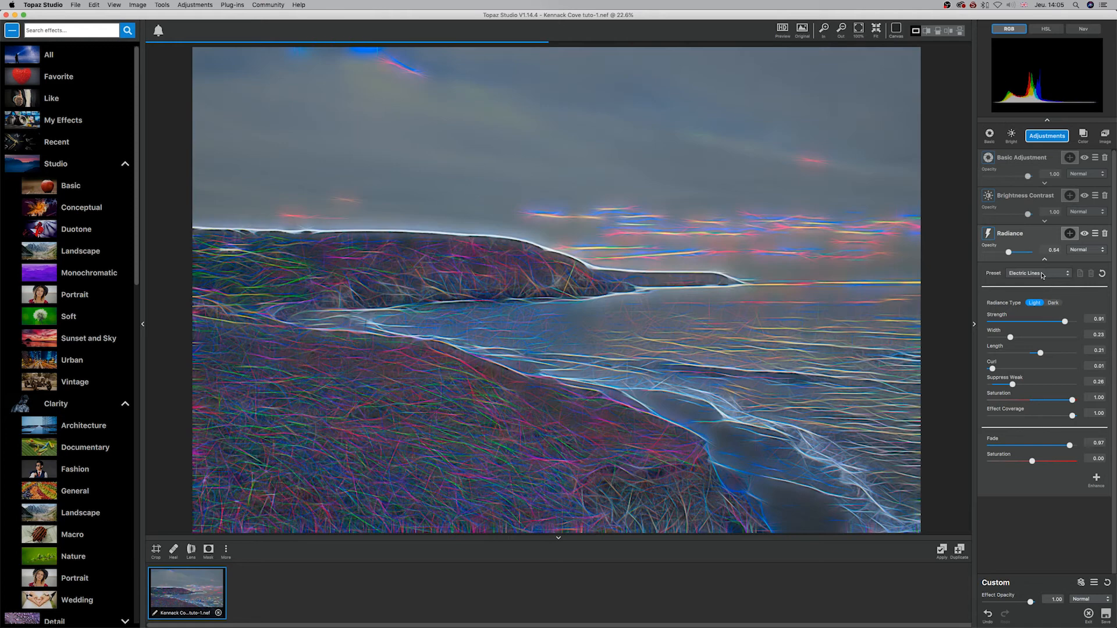
{"action": "left_click", "coordinate": [1042, 275]}
{"action": "left_click", "coordinate": [1050, 295]}
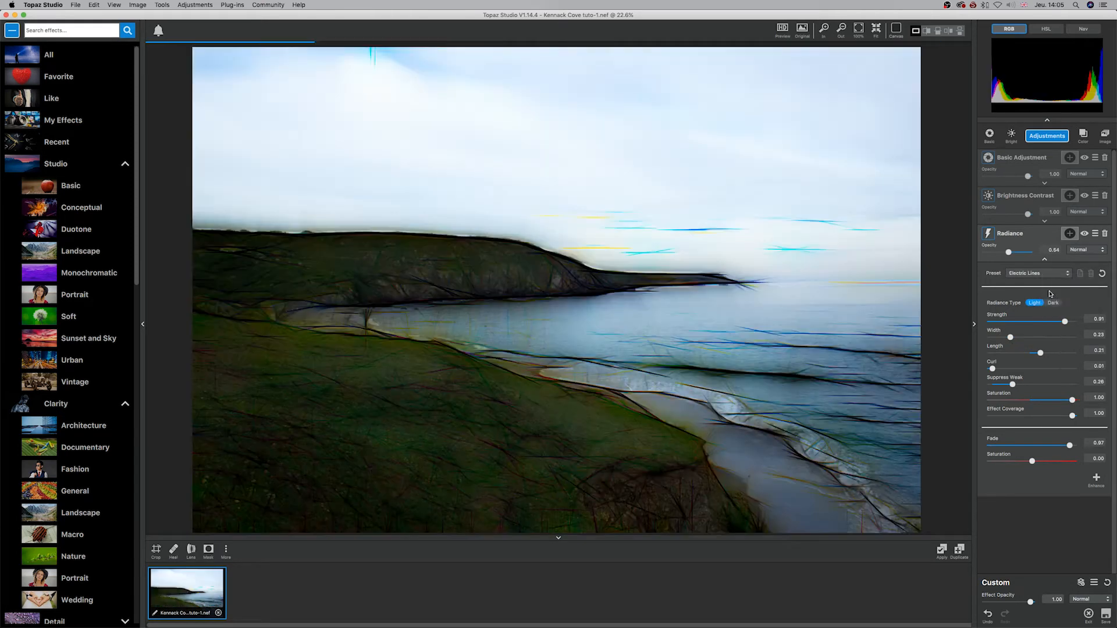
Step: Try the Neon Lights and Dark Web presets on the Radiance adjustment and reset its settings
{"action": "left_click", "coordinate": [1039, 273]}
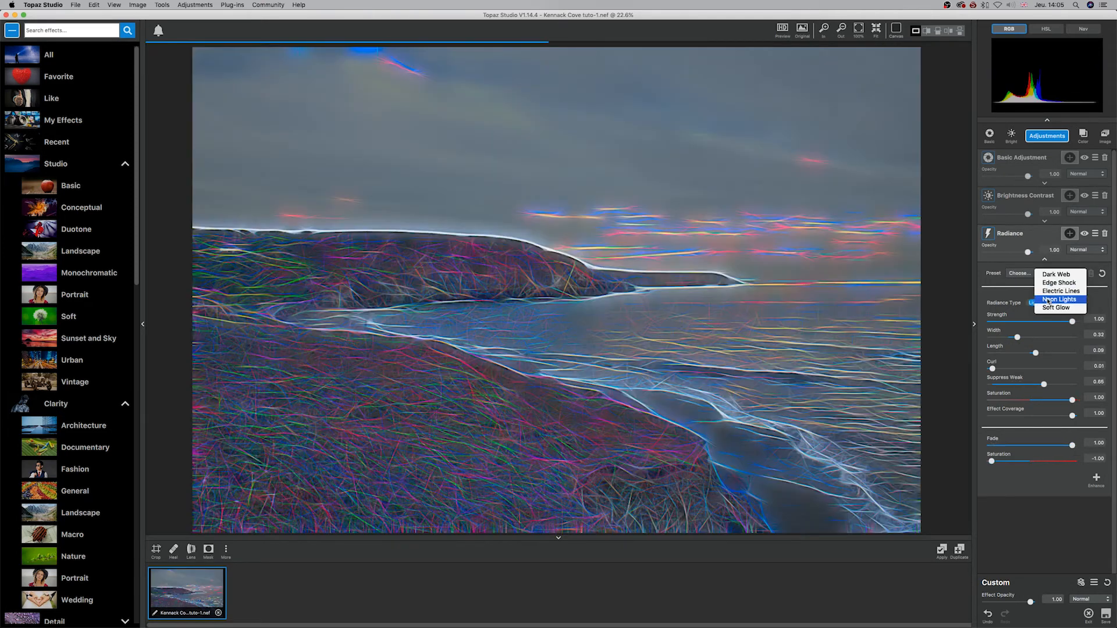
{"action": "left_click", "coordinate": [1047, 300]}
{"action": "left_click", "coordinate": [1036, 276]}
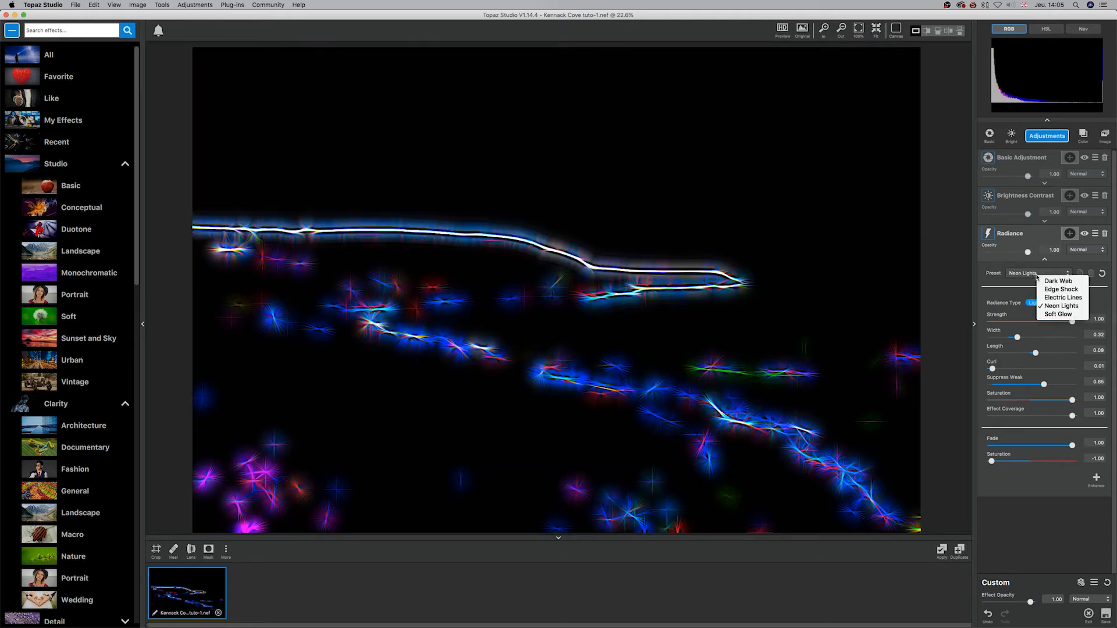
{"action": "left_click", "coordinate": [1044, 281]}
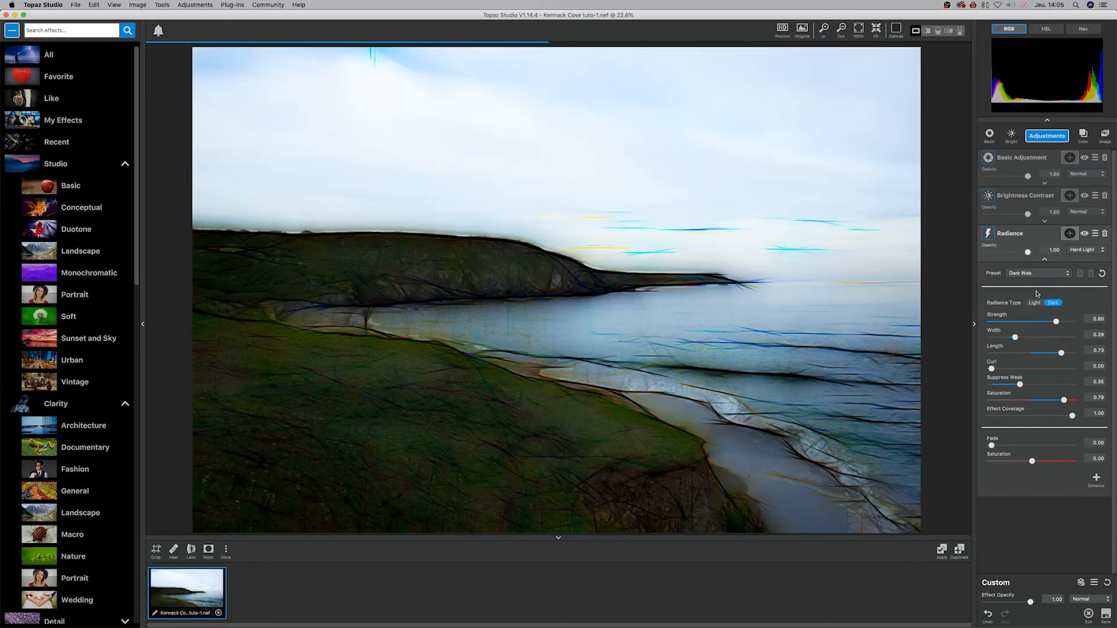
{"action": "left_click", "coordinate": [1045, 273]}
{"action": "left_click", "coordinate": [1103, 273]}
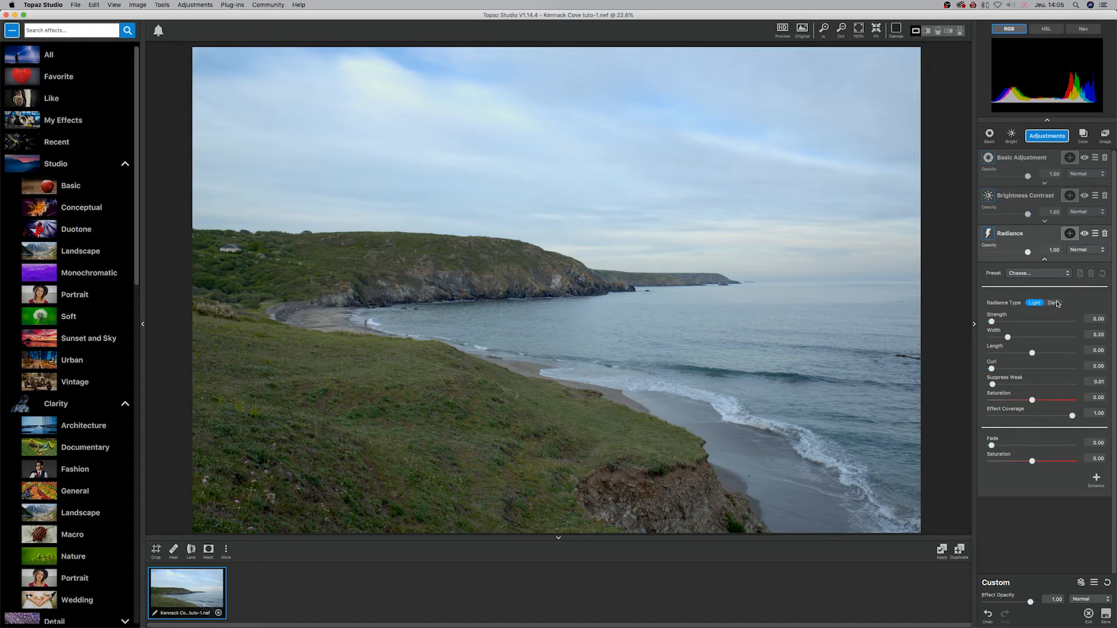
Step: Set Radiance's Strength to about 0.16, Width 0.54, Length 0.27, Curl 0.71, Suppress Weak 0.56 and the upper Saturation 0.37
{"action": "mouse_move", "coordinate": [996, 323]}
{"action": "left_mouse_down"}
{"action": "mouse_move", "coordinate": [1037, 322]}
{"action": "mouse_move", "coordinate": [1006, 324]}
{"action": "mouse_move", "coordinate": [1042, 353]}
{"action": "mouse_move", "coordinate": [995, 369]}
{"action": "mouse_move", "coordinate": [1067, 369]}
{"action": "left_mouse_up"}
{"action": "left_click_drag", "start_coordinate": [992, 385], "coordinate": [1040, 385]}
{"action": "left_click_drag", "start_coordinate": [1066, 369], "coordinate": [1047, 399]}
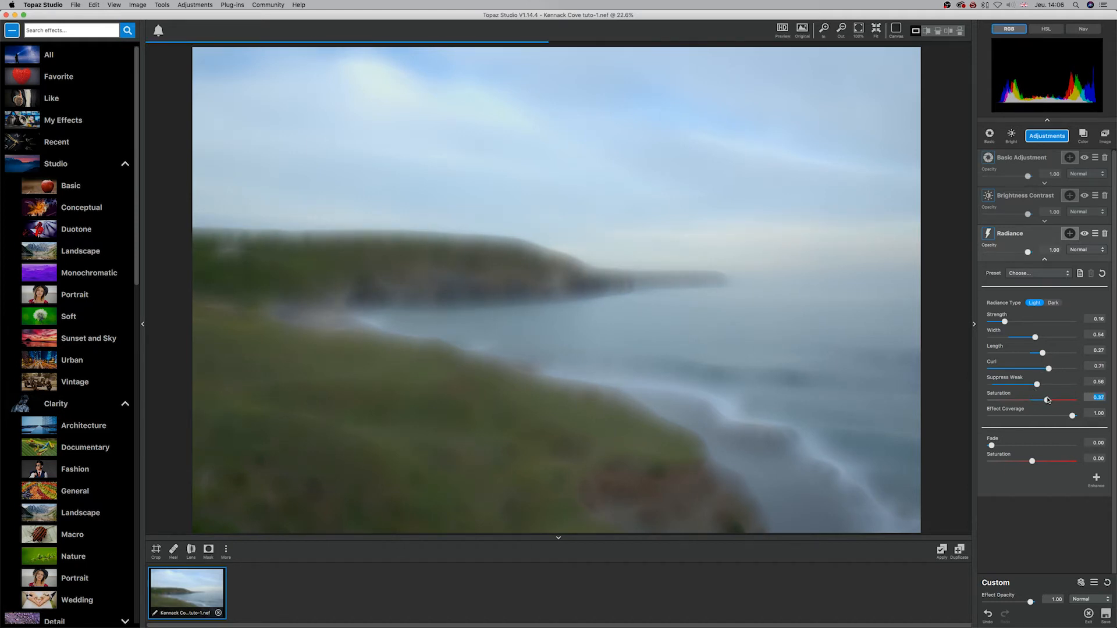
Step: Set Radiance's Effect Coverage to about 0.46, Fade 0.15 and lower Saturation 0.43, and try reduced opacity and the Dark type at Strength 0.65
{"action": "left_click_drag", "start_coordinate": [1072, 417], "coordinate": [1017, 417]}
{"action": "left_click_drag", "start_coordinate": [991, 446], "coordinate": [1051, 464]}
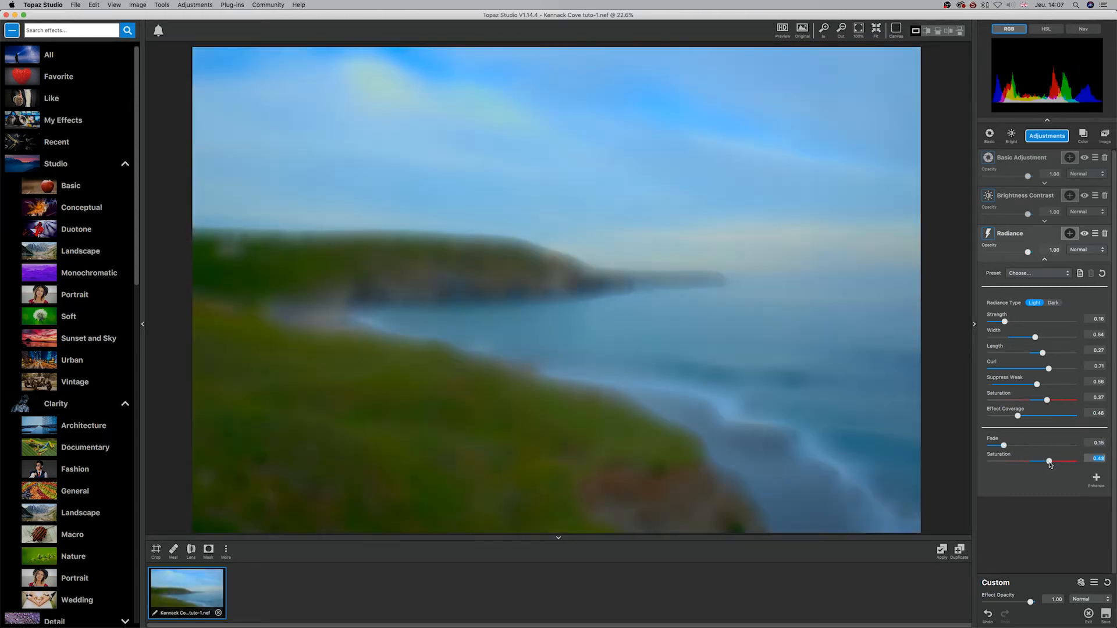
{"action": "mouse_move", "coordinate": [1005, 323]}
{"action": "left_mouse_down"}
{"action": "mouse_move", "coordinate": [983, 322]}
{"action": "mouse_move", "coordinate": [1015, 324]}
{"action": "left_mouse_up"}
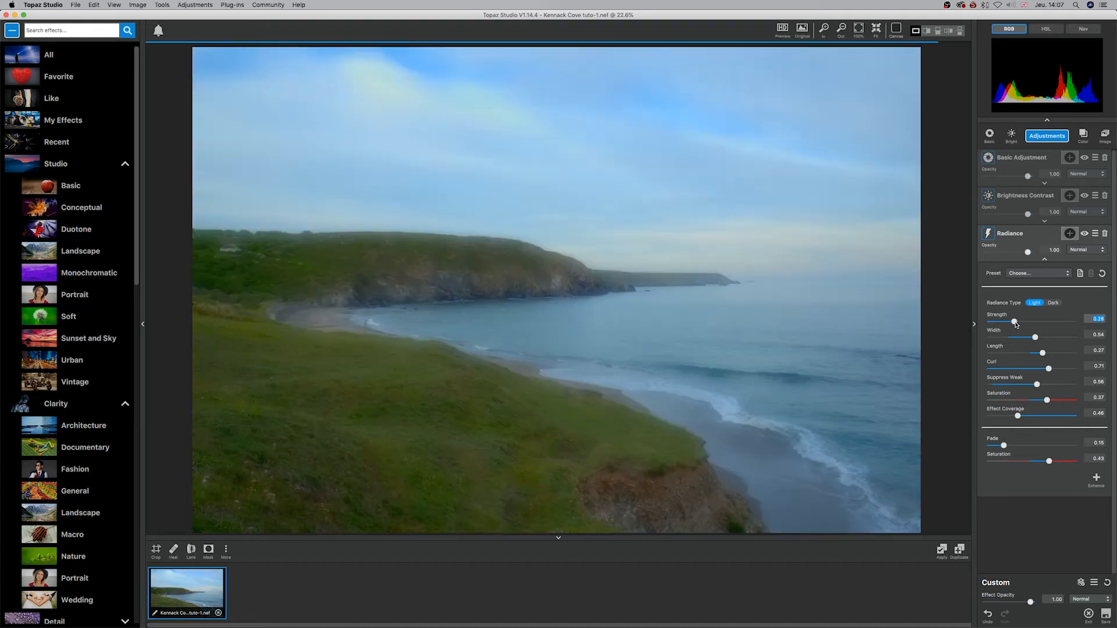
{"action": "left_click_drag", "start_coordinate": [1028, 254], "coordinate": [1003, 254]}
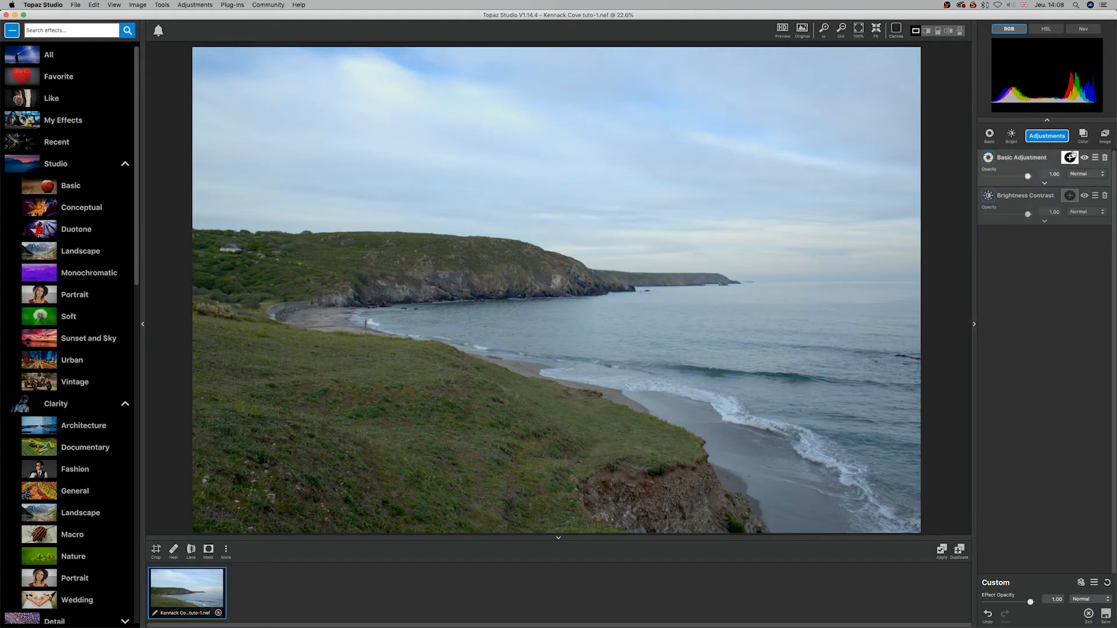
Step: Replace the Radiance adjustment with Reduce Noise, with Remove Noise about 0.45, Fine Noise 0.46, Color Noise 0.42 and a moderate Reduce Lens Blur
{"action": "left_click", "coordinate": [1069, 157]}
{"action": "left_click", "coordinate": [1016, 421]}
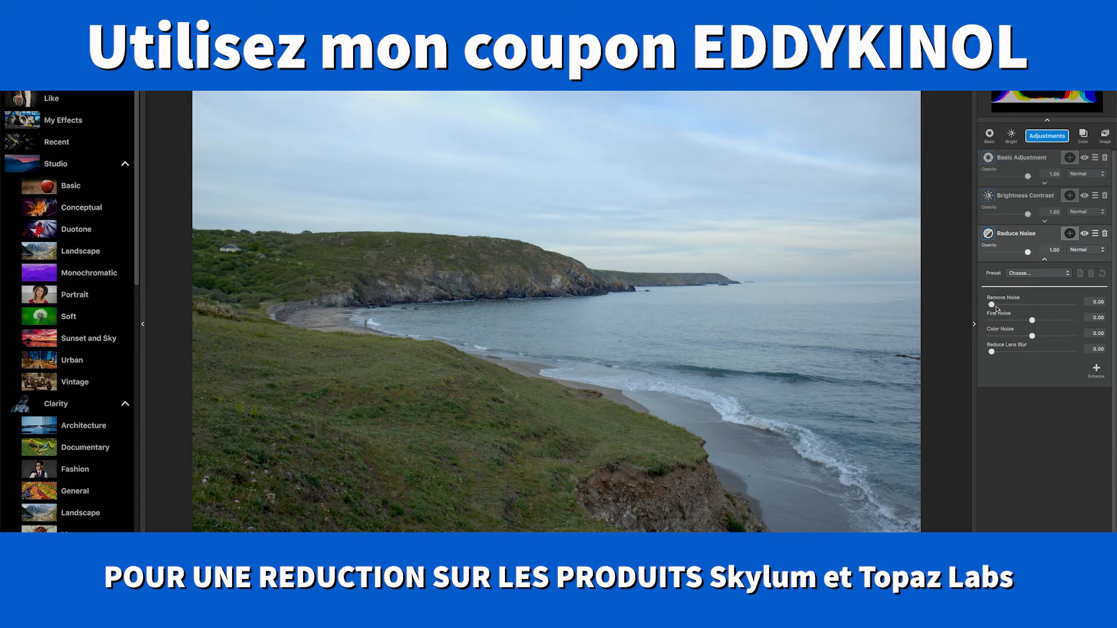
{"action": "left_click_drag", "start_coordinate": [992, 305], "coordinate": [1027, 353]}
{"action": "left_click", "coordinate": [1033, 337]}
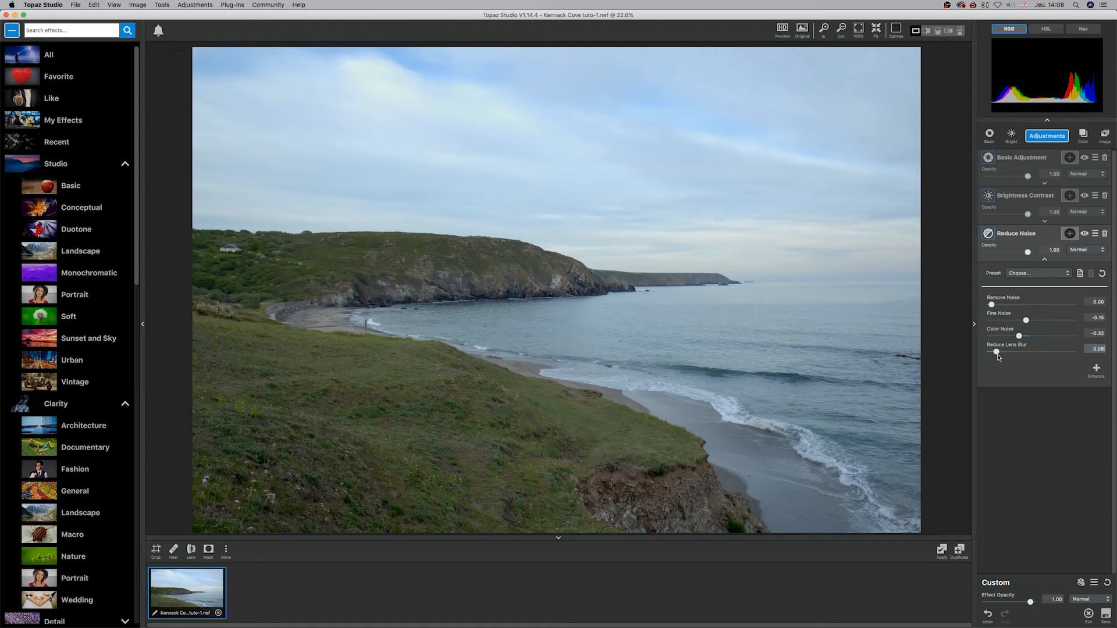
Step: Try Reduce Noise with Remove Noise 0.00, Fine Noise about -0.16, Color Noise -0.32 and Reduce Lens Blur near maximum, and inspect it at 100% zoom
{"action": "left_click_drag", "start_coordinate": [997, 352], "coordinate": [1071, 351]}
{"action": "left_click", "coordinate": [809, 34]}
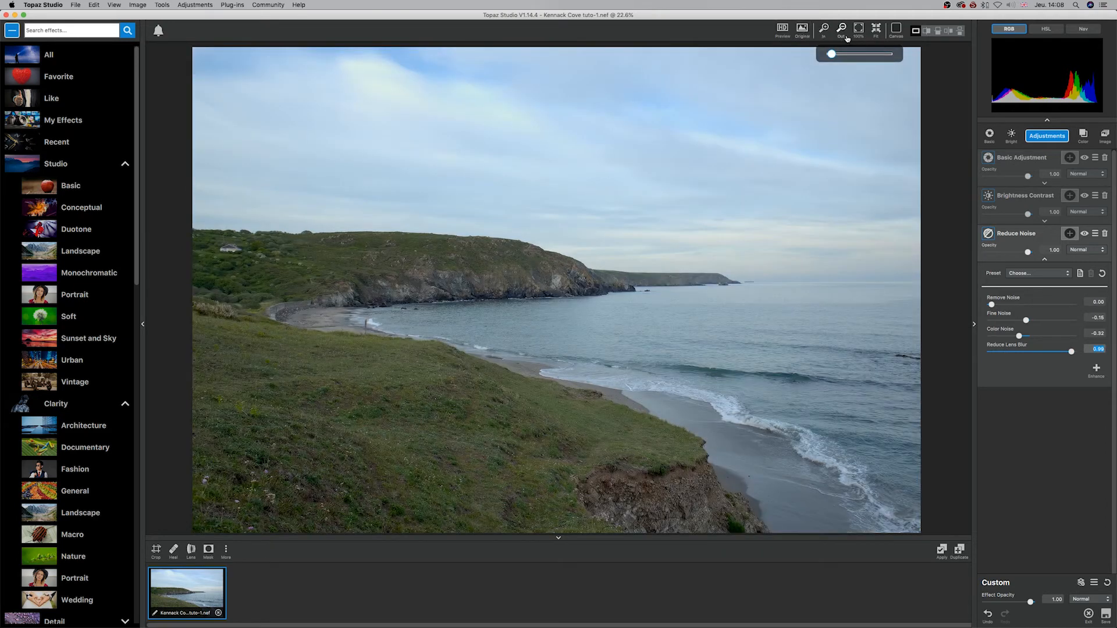
{"action": "left_click", "coordinate": [858, 29]}
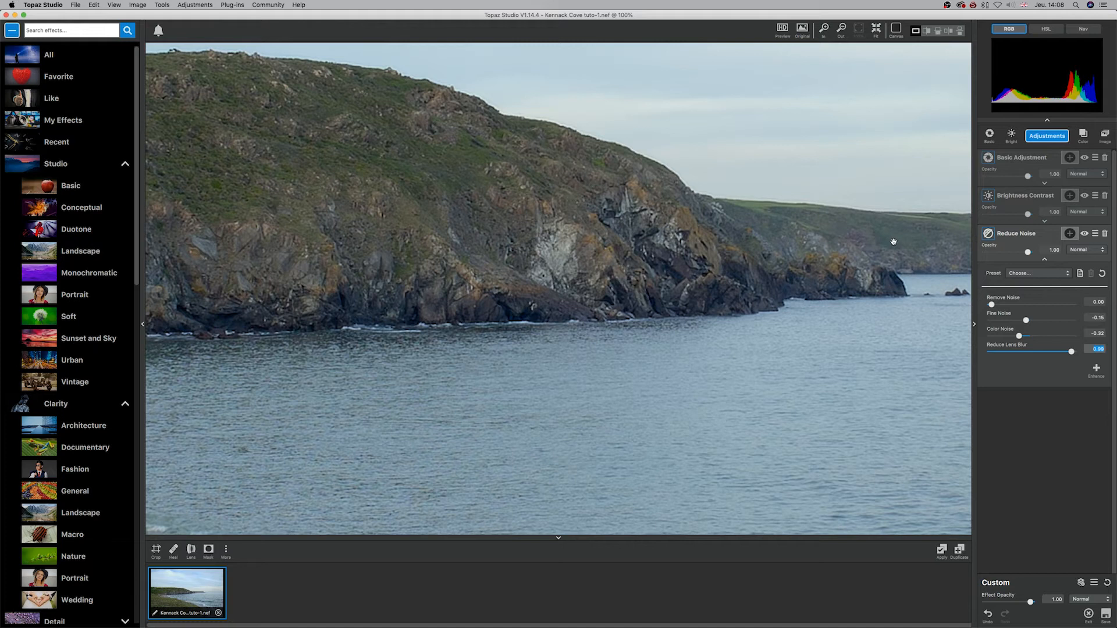
Step: Set Remove Noise to about 0.18 and Reduce Lens Blur to 0.08, and compare the cliff with the original
{"action": "mouse_move", "coordinate": [1069, 353]}
{"action": "left_mouse_down"}
{"action": "mouse_move", "coordinate": [995, 353]}
{"action": "mouse_move", "coordinate": [1058, 352]}
{"action": "left_mouse_up"}
{"action": "left_click_drag", "start_coordinate": [991, 304], "coordinate": [1008, 308]}
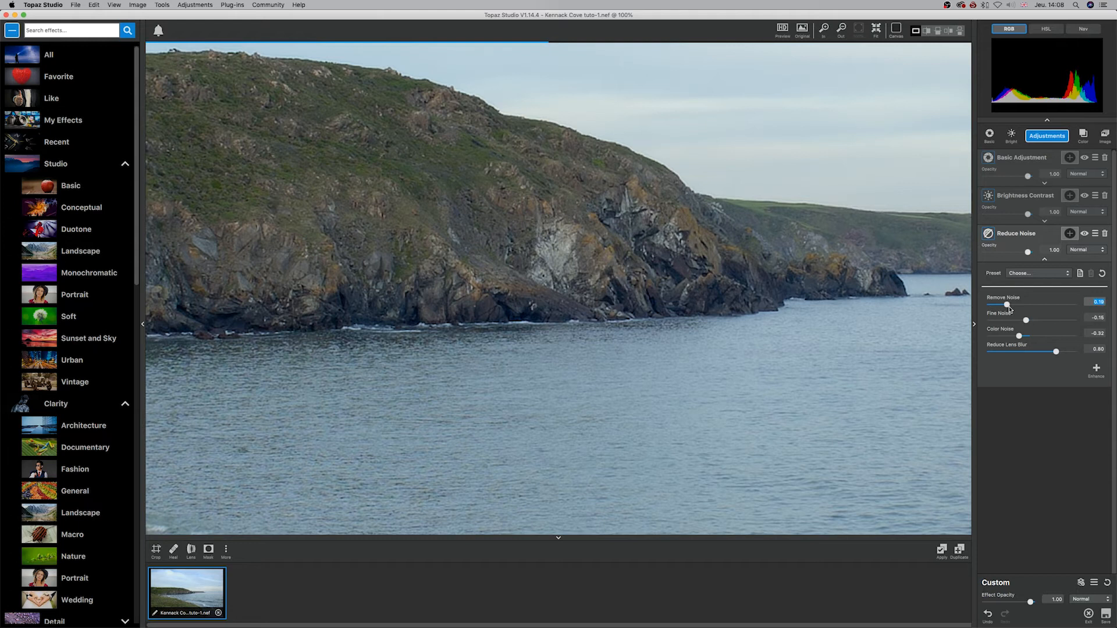
{"action": "left_click_drag", "start_coordinate": [1058, 353], "coordinate": [998, 352]}
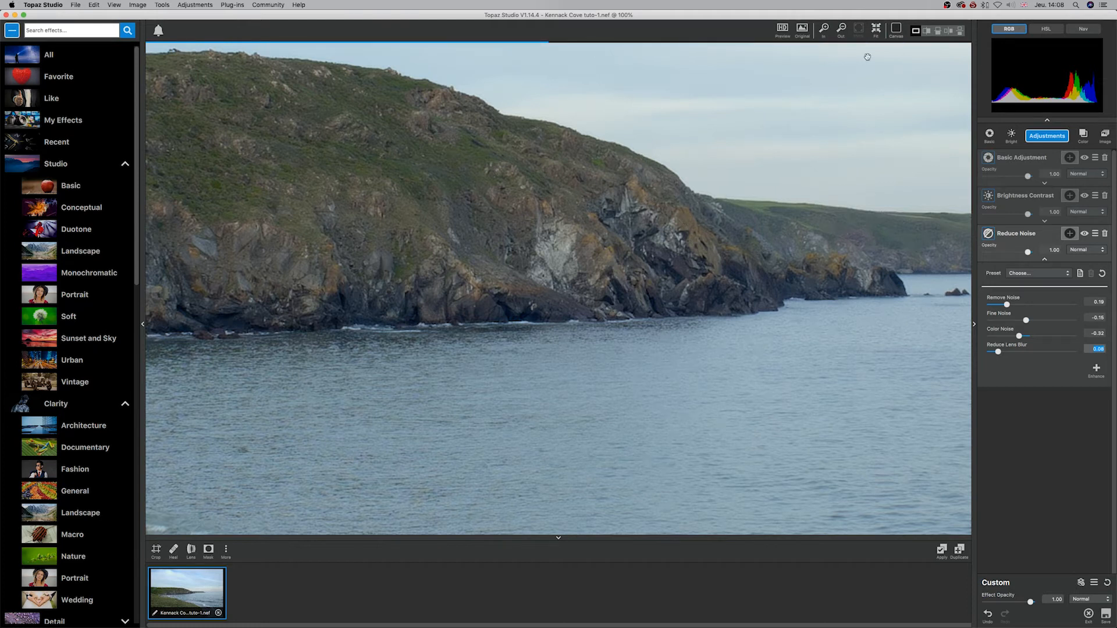
{"action": "left_click", "coordinate": [805, 34]}
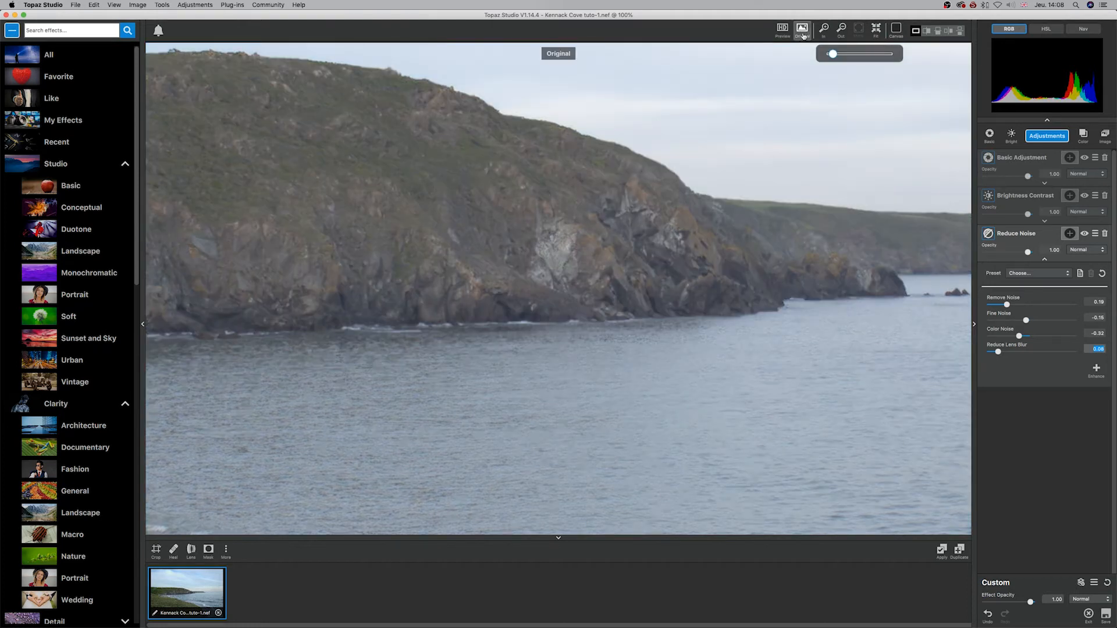
{"action": "left_click", "coordinate": [803, 35]}
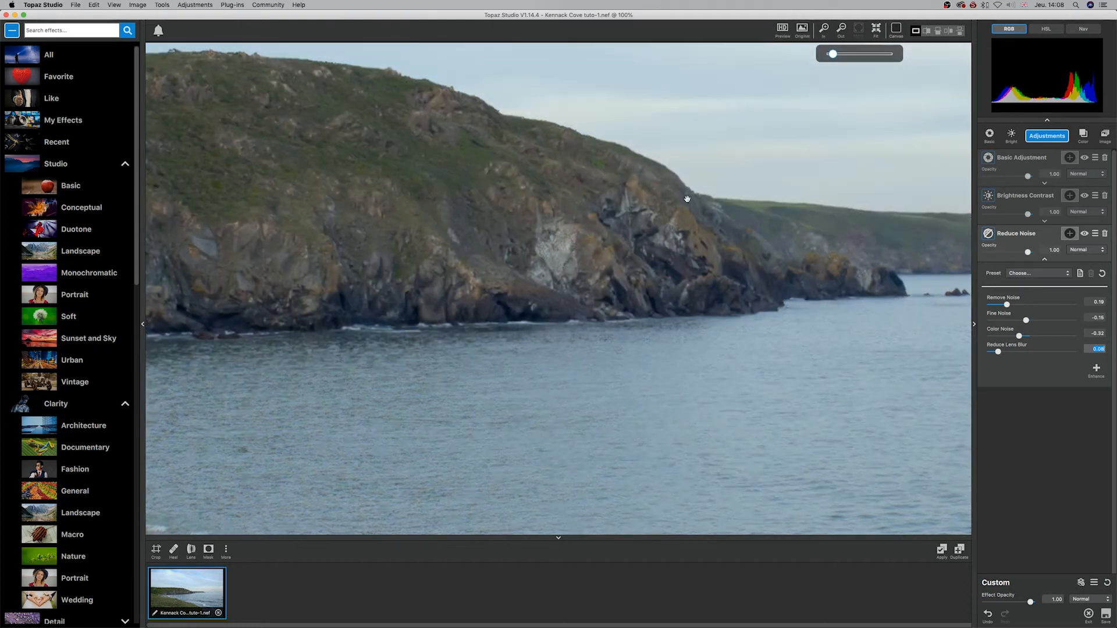
Step: Try Remove Noise at 0.08, Fine Noise 0.16, Color Noise 0.11 and a higher Reduce Lens Blur, and delete the Reduce Noise adjustment
{"action": "left_click", "coordinate": [883, 32]}
{"action": "left_click_drag", "start_coordinate": [1027, 305], "coordinate": [998, 307]}
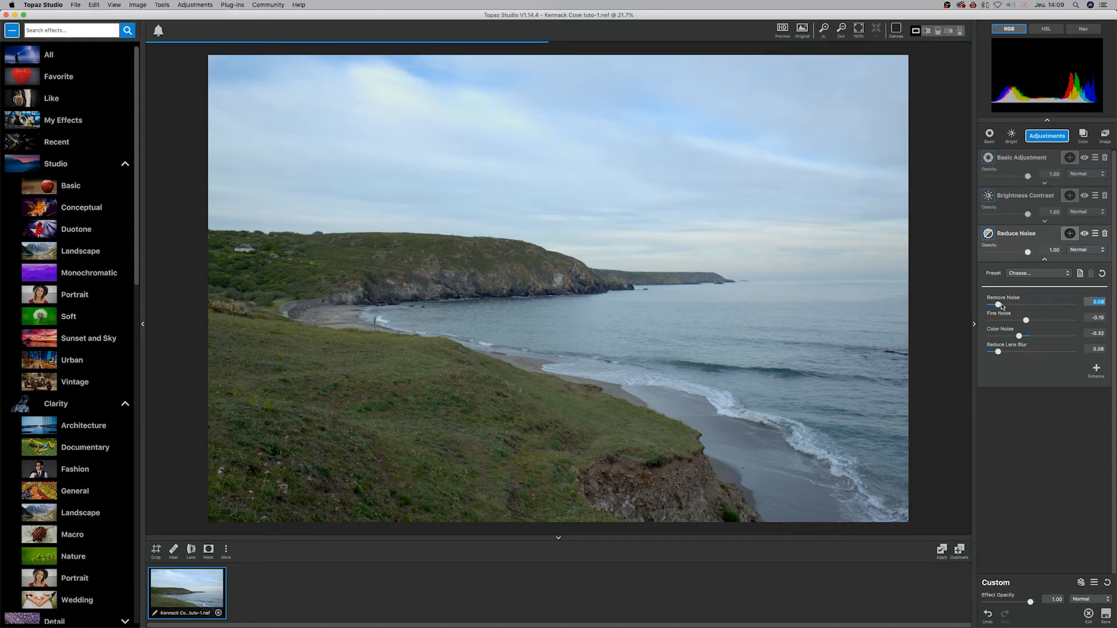
{"action": "mouse_move", "coordinate": [1026, 320]}
{"action": "left_mouse_down"}
{"action": "mouse_move", "coordinate": [1054, 320]}
{"action": "mouse_move", "coordinate": [1024, 320]}
{"action": "mouse_move", "coordinate": [1039, 320]}
{"action": "mouse_move", "coordinate": [1021, 336]}
{"action": "mouse_move", "coordinate": [1036, 336]}
{"action": "left_mouse_up"}
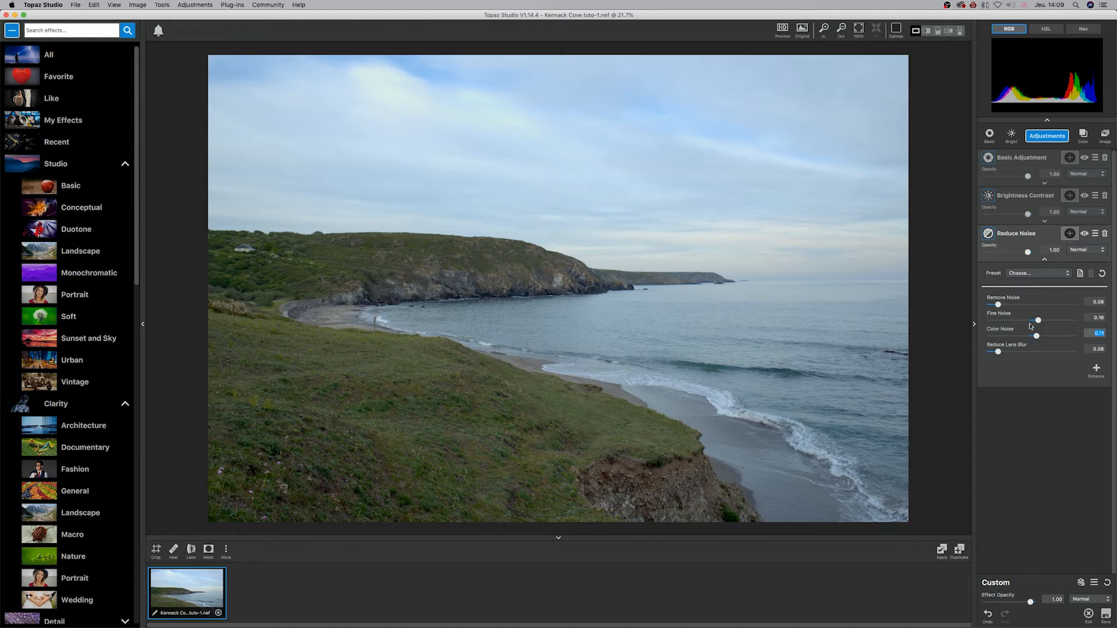
{"action": "left_click_drag", "start_coordinate": [999, 352], "coordinate": [1020, 352]}
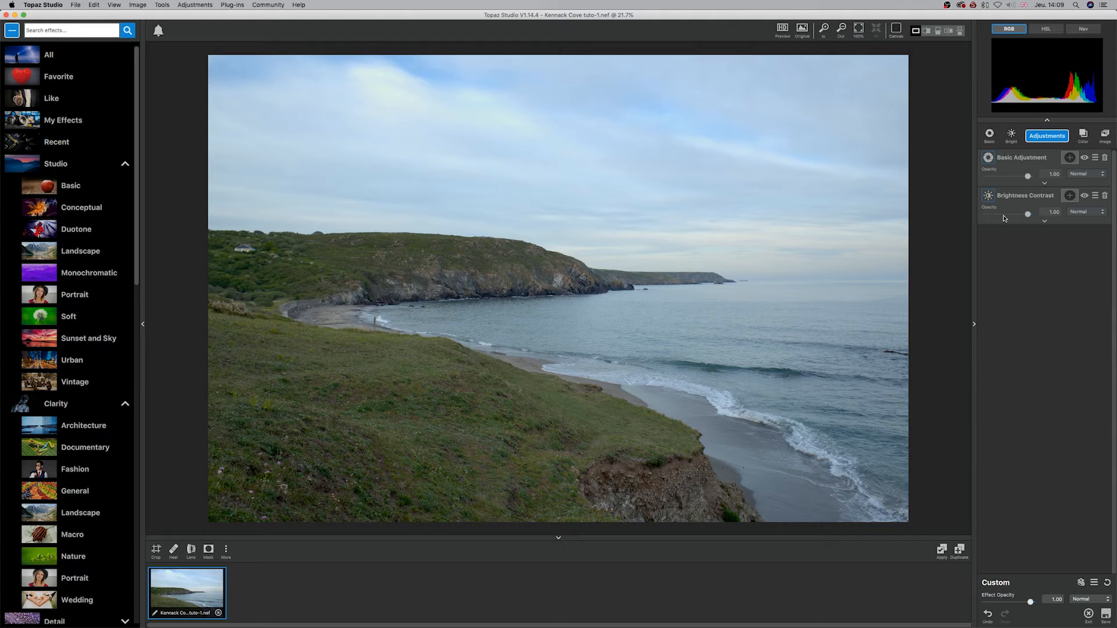
Step: Add a Sharpen adjustment using Unsharp Mask with Strength about 0.51 and Radius 1.88
{"action": "left_click", "coordinate": [1043, 136]}
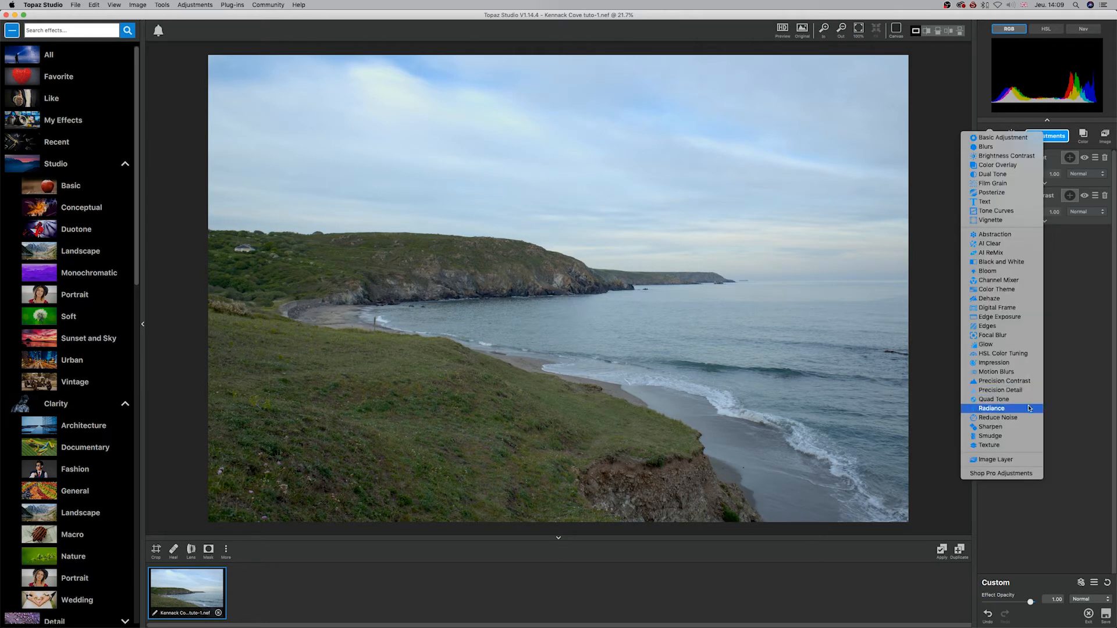
{"action": "left_click", "coordinate": [1009, 428]}
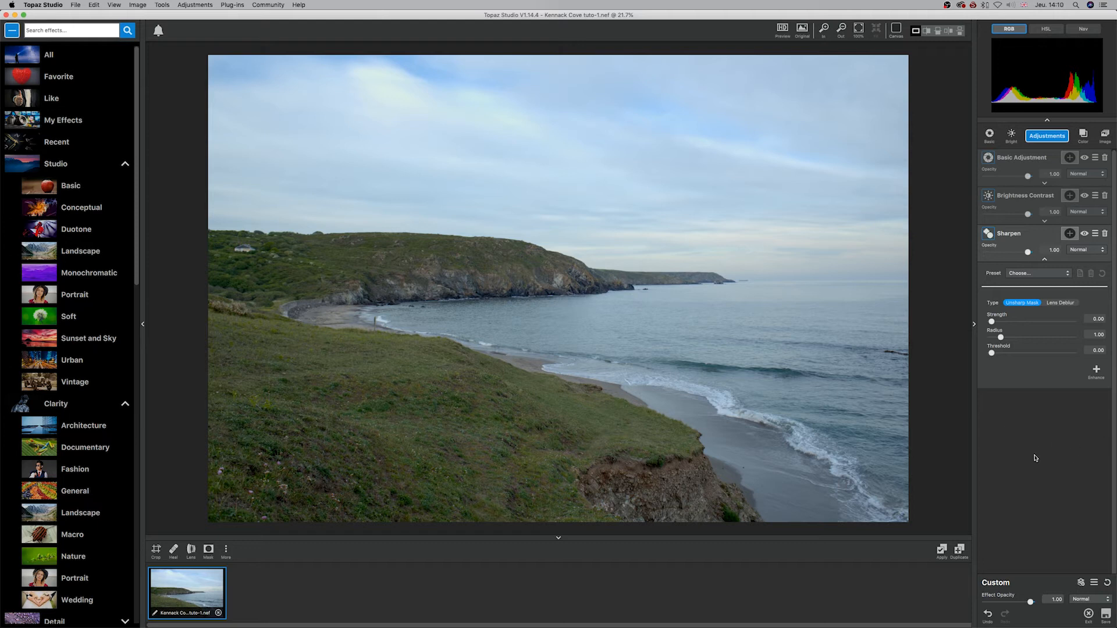
{"action": "left_click_drag", "start_coordinate": [993, 323], "coordinate": [1069, 328]}
{"action": "left_click_drag", "start_coordinate": [995, 337], "coordinate": [1069, 322]}
{"action": "left_click_drag", "start_coordinate": [1012, 323], "coordinate": [1035, 324]}
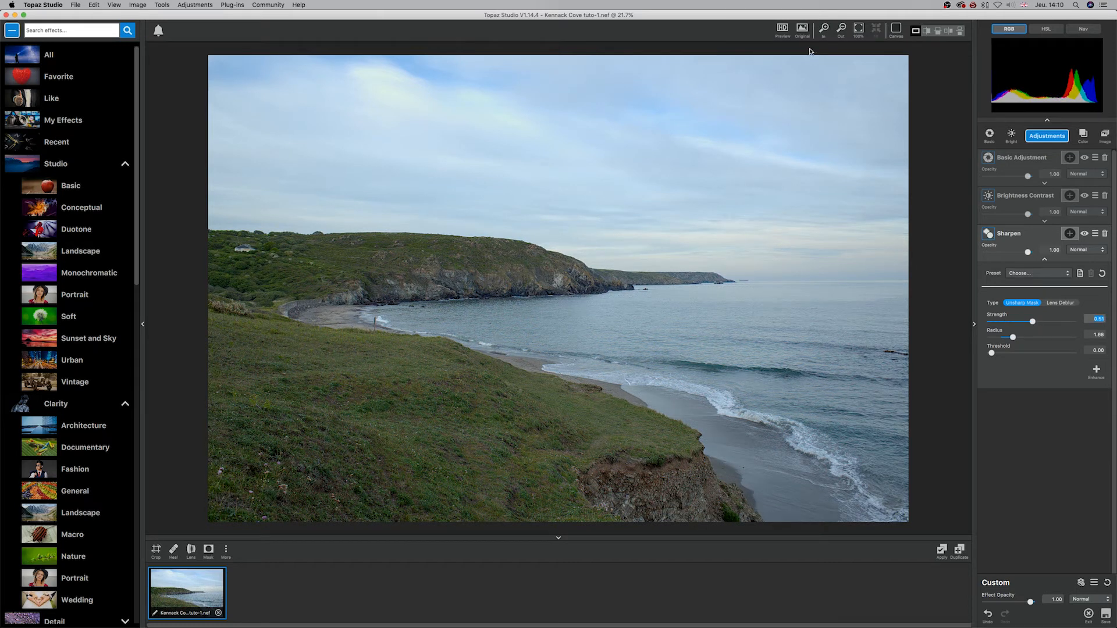
Step: Compare the photo with its original and with the Sharpen adjustment switched off and on
{"action": "left_click", "coordinate": [803, 30]}
{"action": "left_click", "coordinate": [803, 30]}
{"action": "left_click", "coordinate": [1086, 235]}
{"action": "left_click", "coordinate": [1085, 235]}
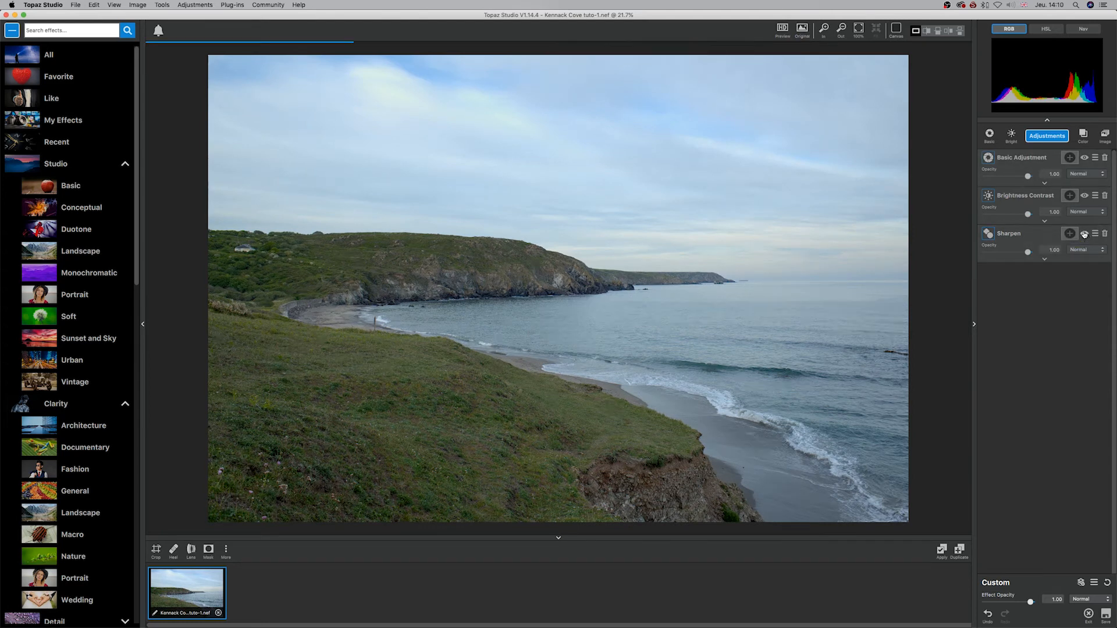
{"action": "left_click", "coordinate": [1085, 235]}
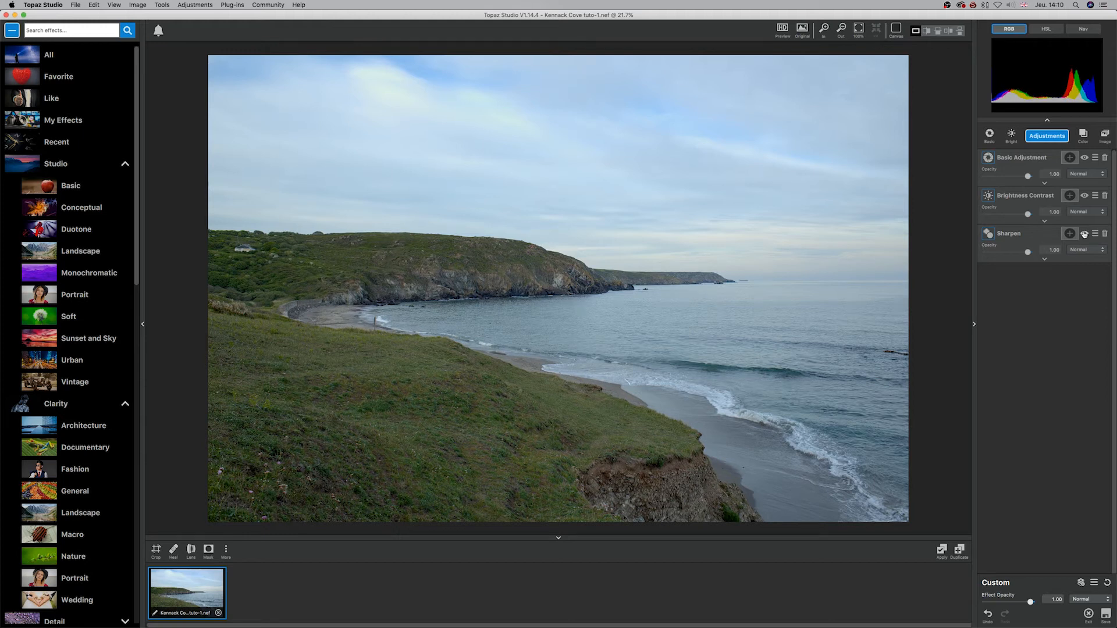
{"action": "left_click", "coordinate": [1084, 234]}
{"action": "left_click", "coordinate": [1084, 234]}
{"action": "left_click", "coordinate": [1085, 234]}
{"action": "left_click", "coordinate": [1085, 234]}
{"action": "left_click", "coordinate": [1084, 234]}
{"action": "left_click", "coordinate": [1084, 235]}
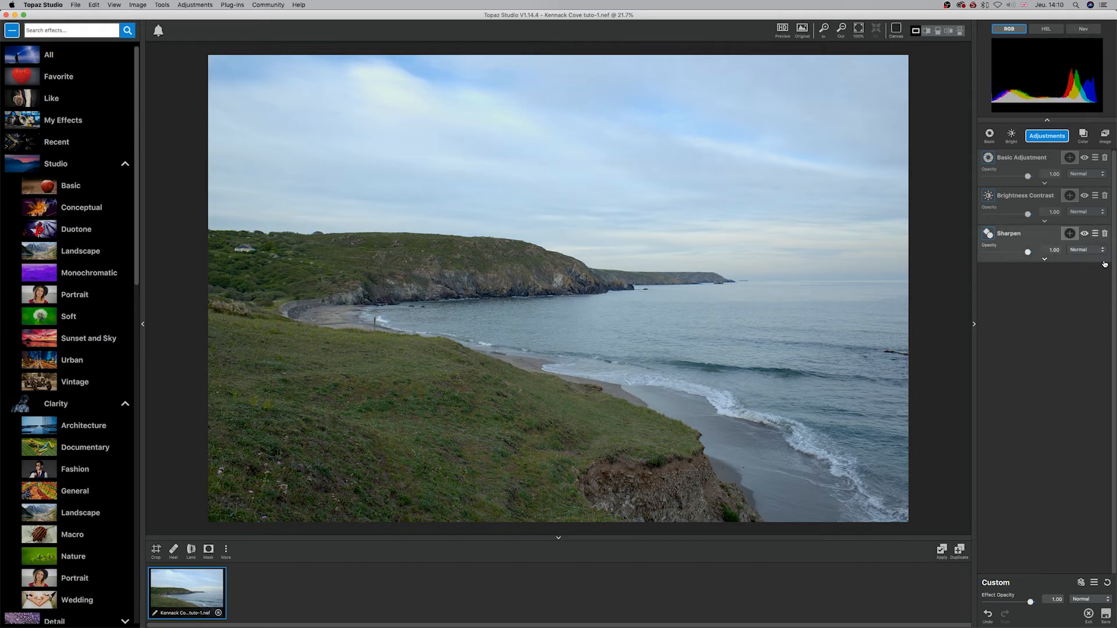
Step: Set the Unsharp Mask's Strength to about 0.62, Radius to 2.93 and Threshold to 0.31
{"action": "left_click", "coordinate": [1045, 259]}
{"action": "mouse_move", "coordinate": [1044, 322]}
{"action": "left_mouse_down"}
{"action": "mouse_move", "coordinate": [1024, 326]}
{"action": "mouse_move", "coordinate": [1022, 338]}
{"action": "mouse_move", "coordinate": [1045, 322]}
{"action": "mouse_move", "coordinate": [1035, 337]}
{"action": "left_mouse_up"}
{"action": "mouse_move", "coordinate": [1033, 353]}
{"action": "left_mouse_down"}
{"action": "mouse_move", "coordinate": [1048, 354]}
{"action": "mouse_move", "coordinate": [1016, 353]}
{"action": "left_mouse_up"}
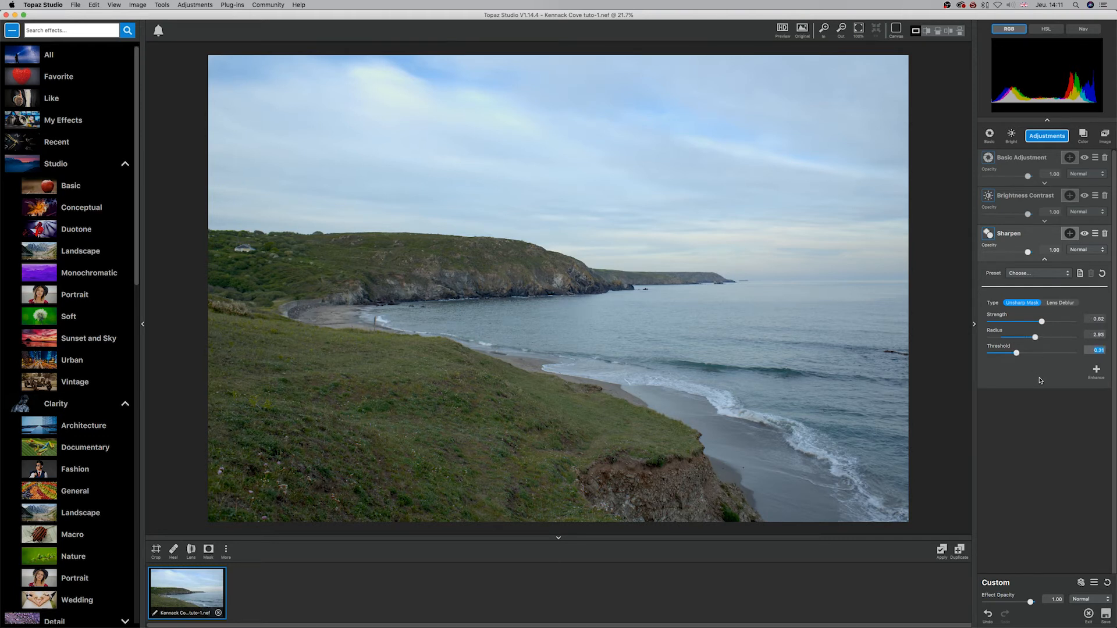
Step: Reset the Sharpen adjustment, switch its type to Lens Deblur and raise Strength to about 0.82 while viewing at 100%
{"action": "left_click", "coordinate": [1102, 273]}
{"action": "left_click", "coordinate": [1068, 303]}
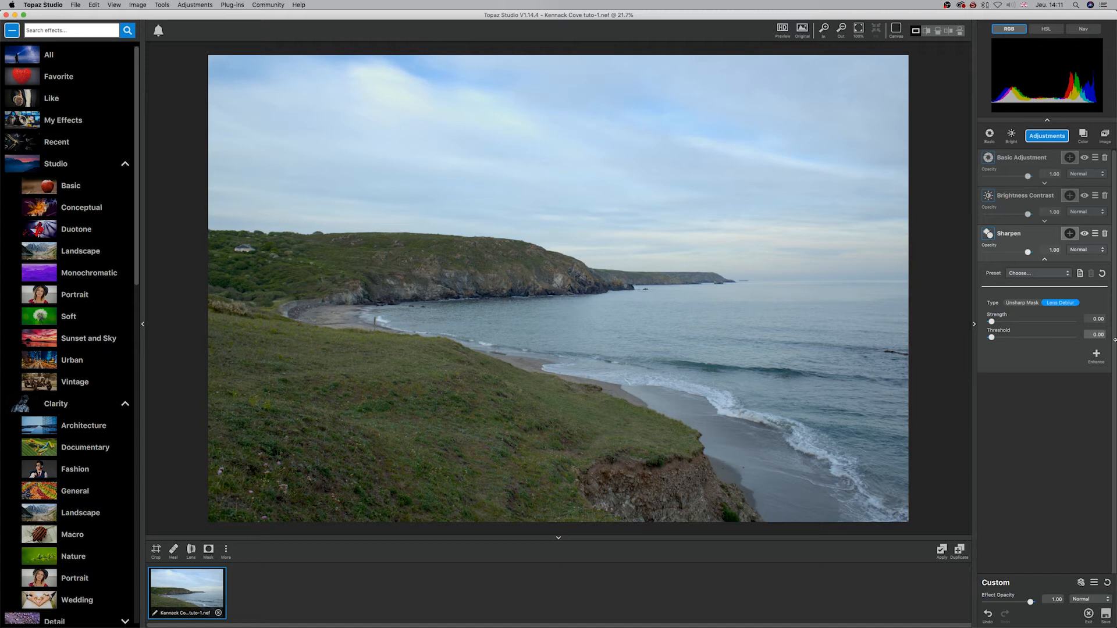
{"action": "left_click_drag", "start_coordinate": [992, 323], "coordinate": [945, 325]}
{"action": "left_click", "coordinate": [860, 32]}
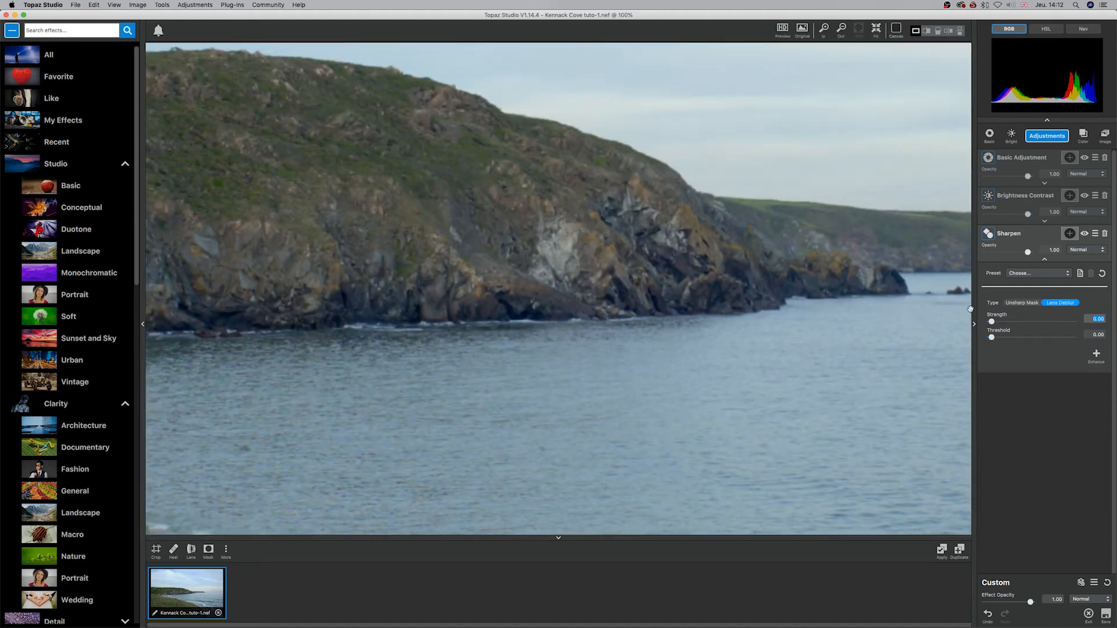
{"action": "left_click_drag", "start_coordinate": [992, 324], "coordinate": [1060, 323]}
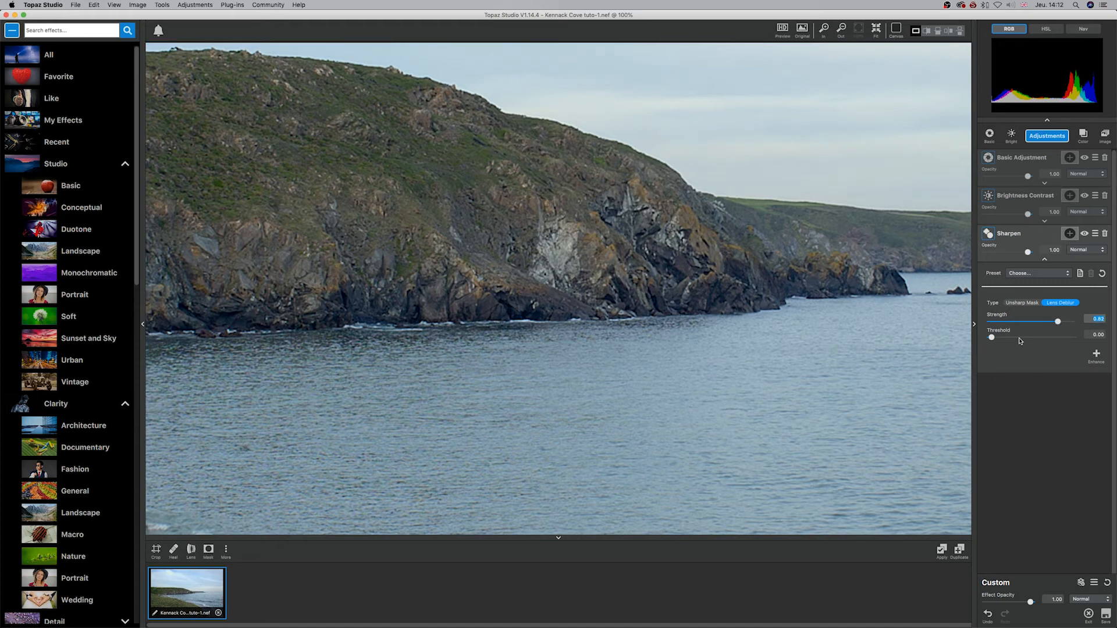
Step: Fine-tune Lens Deblur to Strength about 0.83 and Threshold about 0.07
{"action": "mouse_move", "coordinate": [992, 338]}
{"action": "left_mouse_down"}
{"action": "mouse_move", "coordinate": [1028, 339]}
{"action": "mouse_move", "coordinate": [974, 340]}
{"action": "left_mouse_up"}
{"action": "mouse_move", "coordinate": [1059, 326]}
{"action": "left_mouse_down"}
{"action": "mouse_move", "coordinate": [962, 324]}
{"action": "mouse_move", "coordinate": [1059, 323]}
{"action": "left_mouse_up"}
{"action": "left_click_drag", "start_coordinate": [991, 337], "coordinate": [1000, 340]}
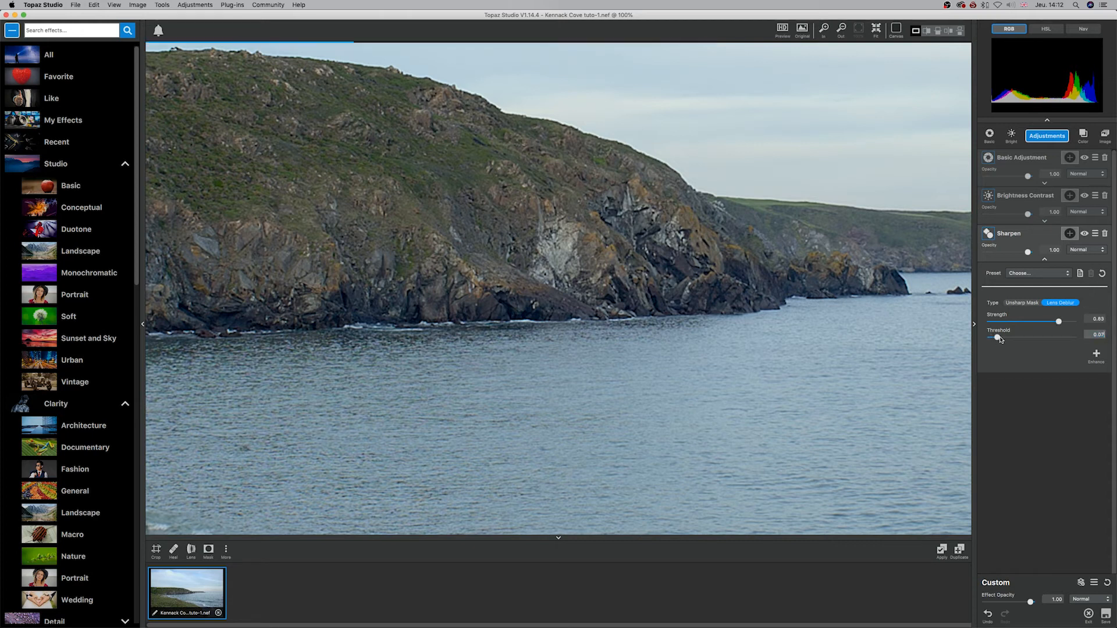
Step: Fit the whole photo in view and compare it with the Sharpen adjustment switched off and on
{"action": "left_click", "coordinate": [874, 31]}
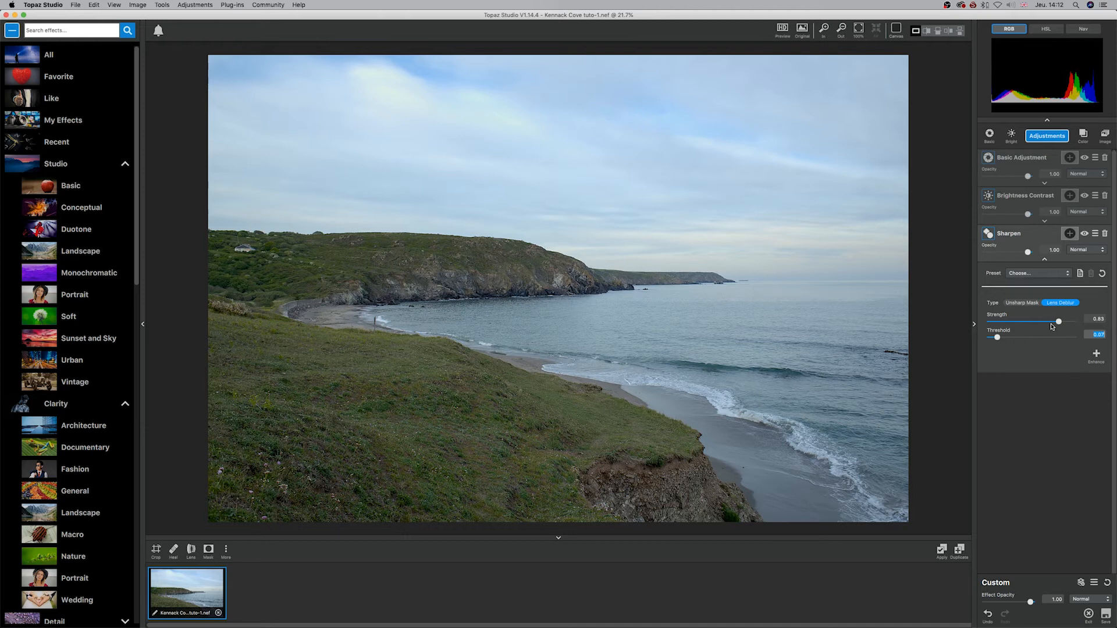
{"action": "left_click", "coordinate": [1084, 234]}
{"action": "left_click", "coordinate": [1084, 233]}
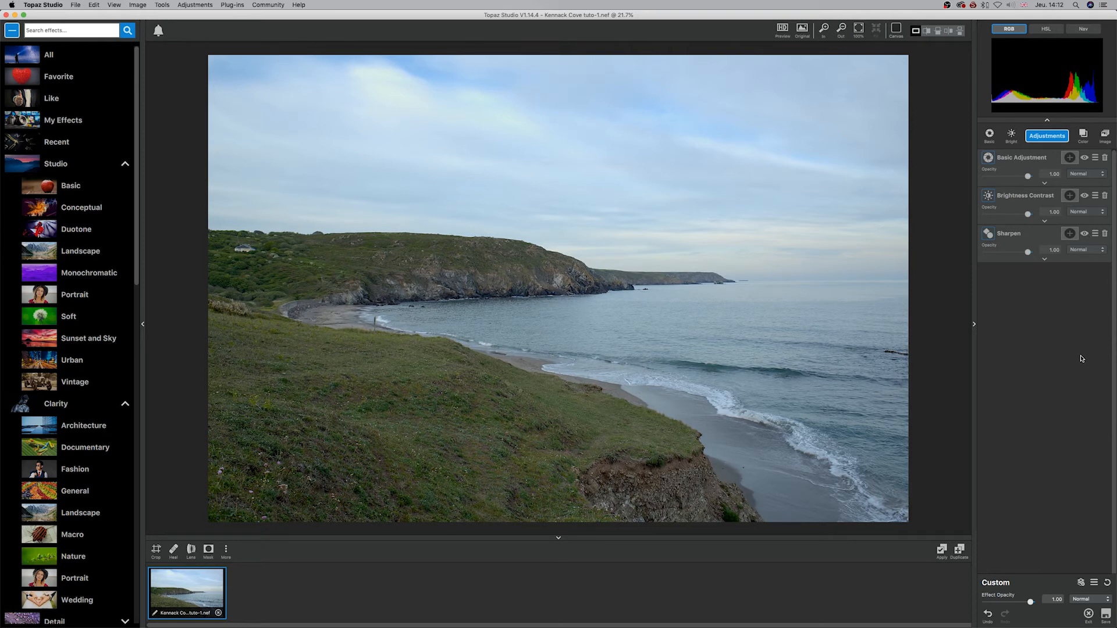
Step: Switch the Sharpen adjustment back on and compare its Unsharp Mask and Lens Deblur types, ending on Lens Deblur
{"action": "left_click", "coordinate": [1085, 235]}
{"action": "left_click", "coordinate": [1045, 259]}
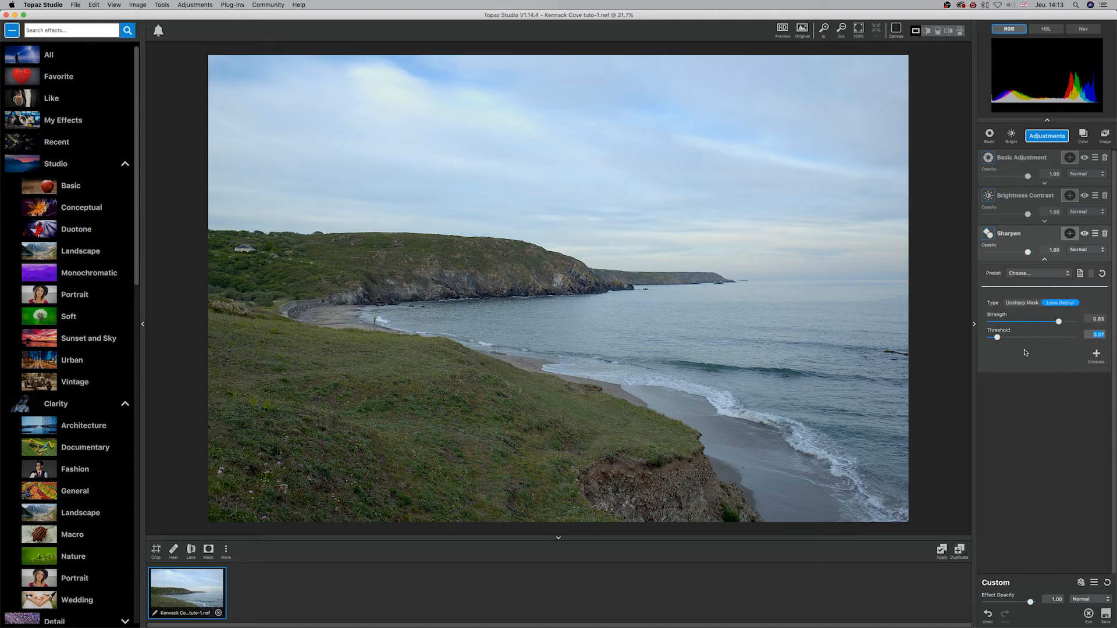
{"action": "left_click", "coordinate": [1018, 304]}
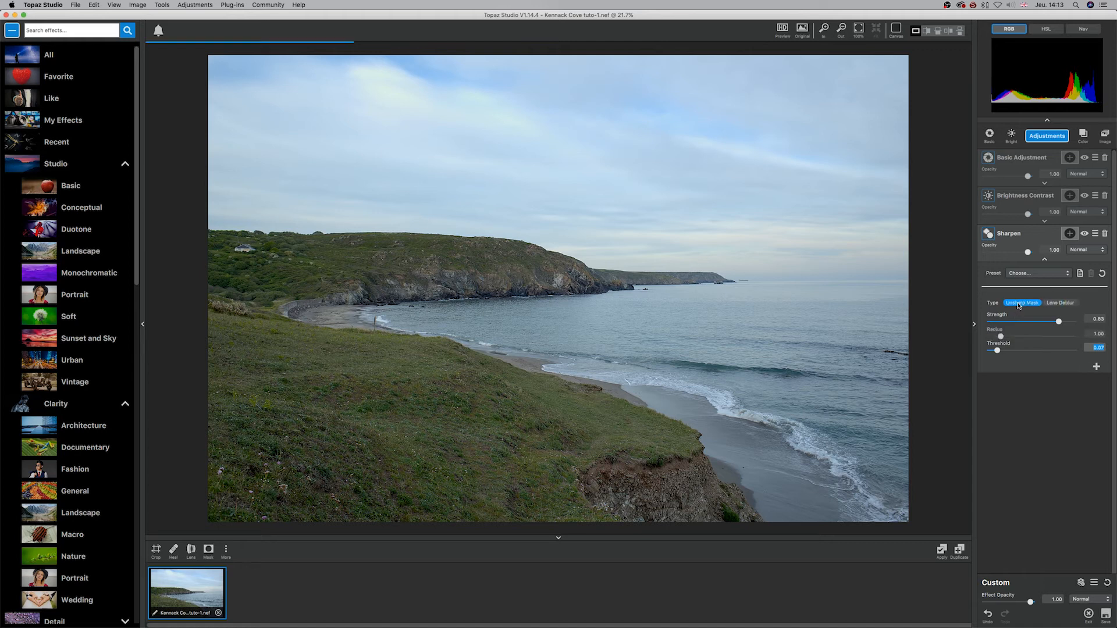
{"action": "left_click", "coordinate": [1067, 304]}
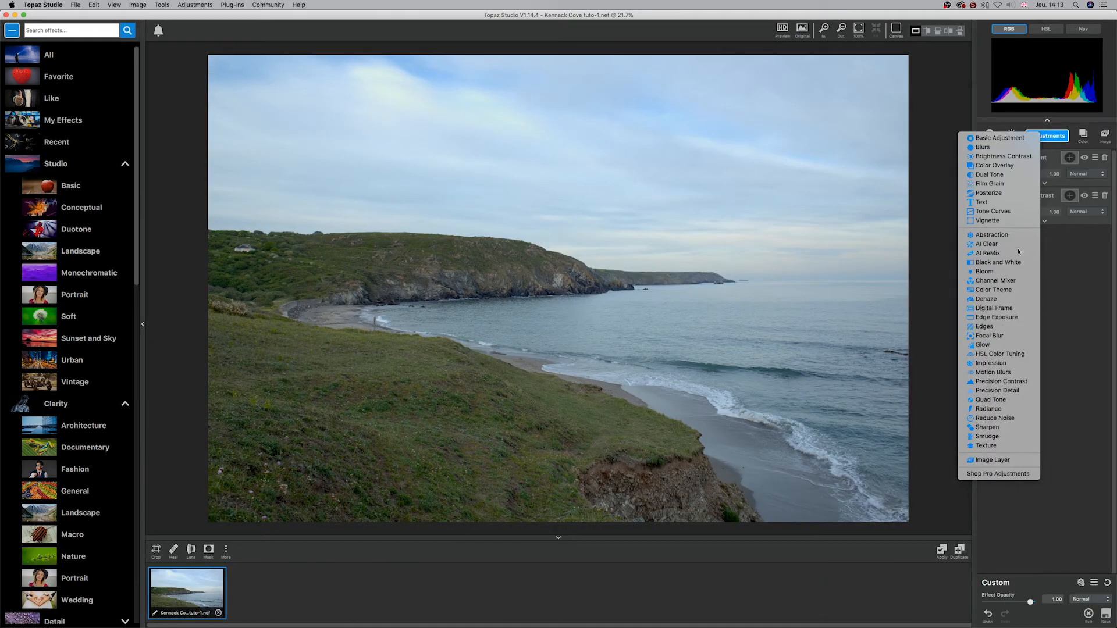
Step: Replace the Sharpen adjustment with Smudge and preview its presets without applying one
{"action": "left_click", "coordinate": [998, 438]}
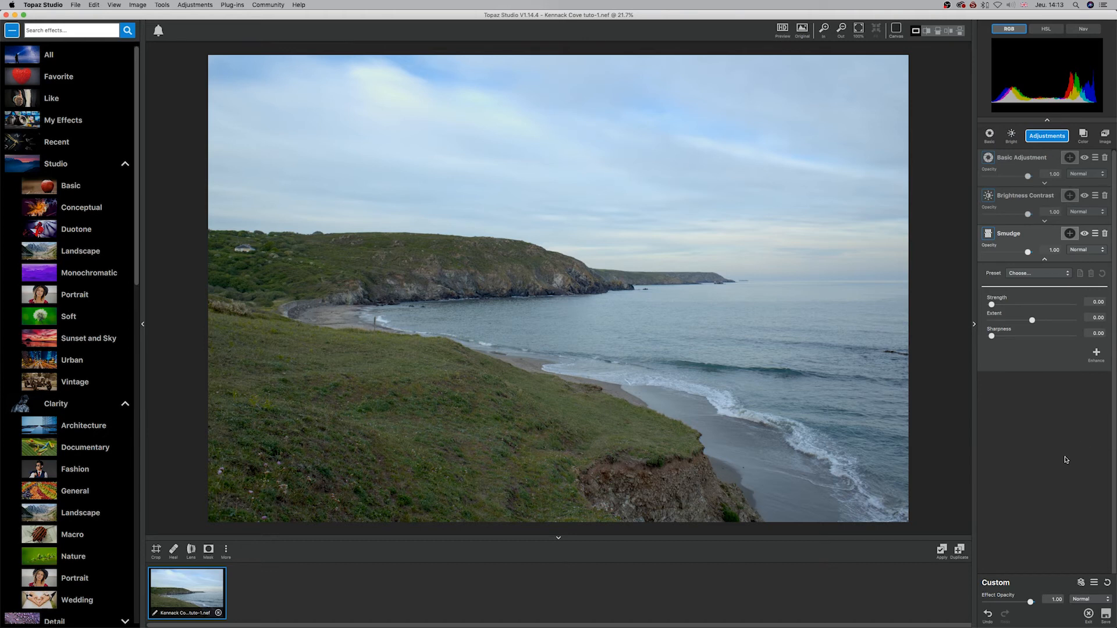
{"action": "left_click", "coordinate": [1064, 275]}
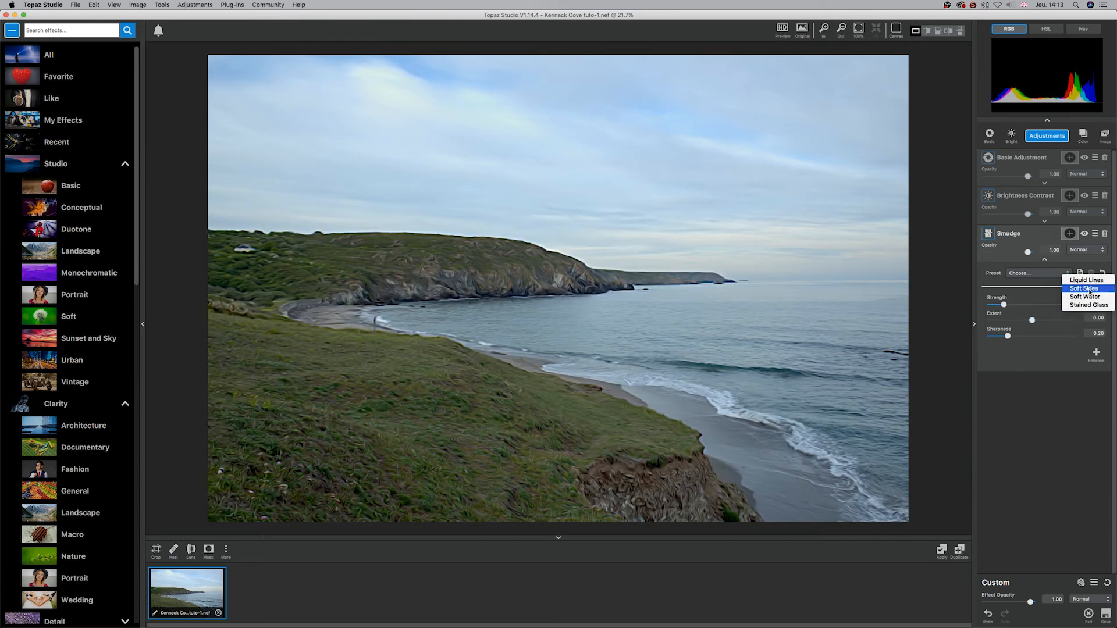
{"action": "left_click", "coordinate": [996, 278]}
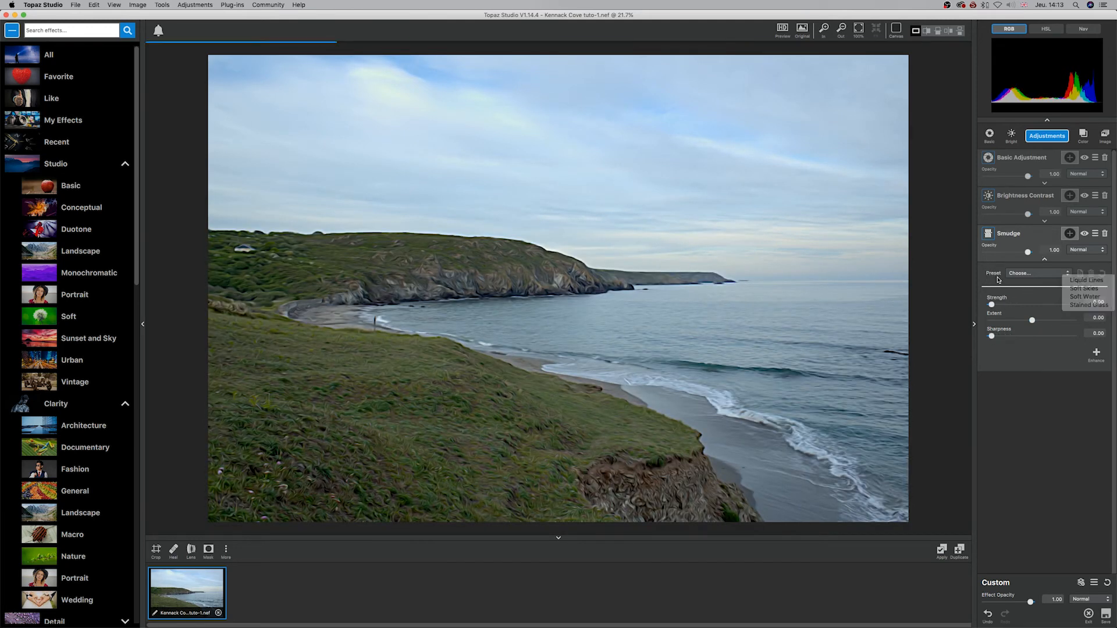
Step: Try Smudge with Strength up to about 0.81, Extent about 0.15 and Sharpness about 0.17, returning Strength and Sharpness to 0.00
{"action": "mouse_move", "coordinate": [992, 305]}
{"action": "left_mouse_down"}
{"action": "mouse_move", "coordinate": [1057, 305]}
{"action": "mouse_move", "coordinate": [1089, 320]}
{"action": "mouse_move", "coordinate": [1033, 320]}
{"action": "mouse_move", "coordinate": [1045, 336]}
{"action": "mouse_move", "coordinate": [1016, 336]}
{"action": "left_mouse_up"}
{"action": "left_click", "coordinate": [1038, 320]}
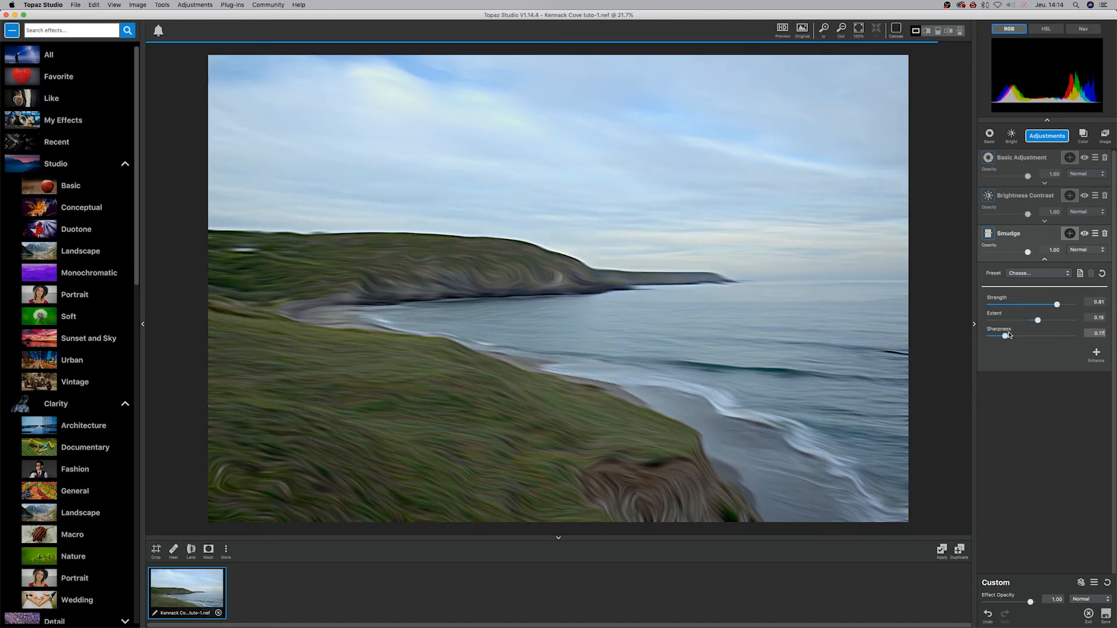
{"action": "mouse_move", "coordinate": [1056, 304]}
{"action": "left_mouse_down"}
{"action": "mouse_move", "coordinate": [973, 309]}
{"action": "mouse_move", "coordinate": [1022, 309]}
{"action": "mouse_move", "coordinate": [1009, 337]}
{"action": "mouse_move", "coordinate": [977, 338]}
{"action": "left_mouse_up"}
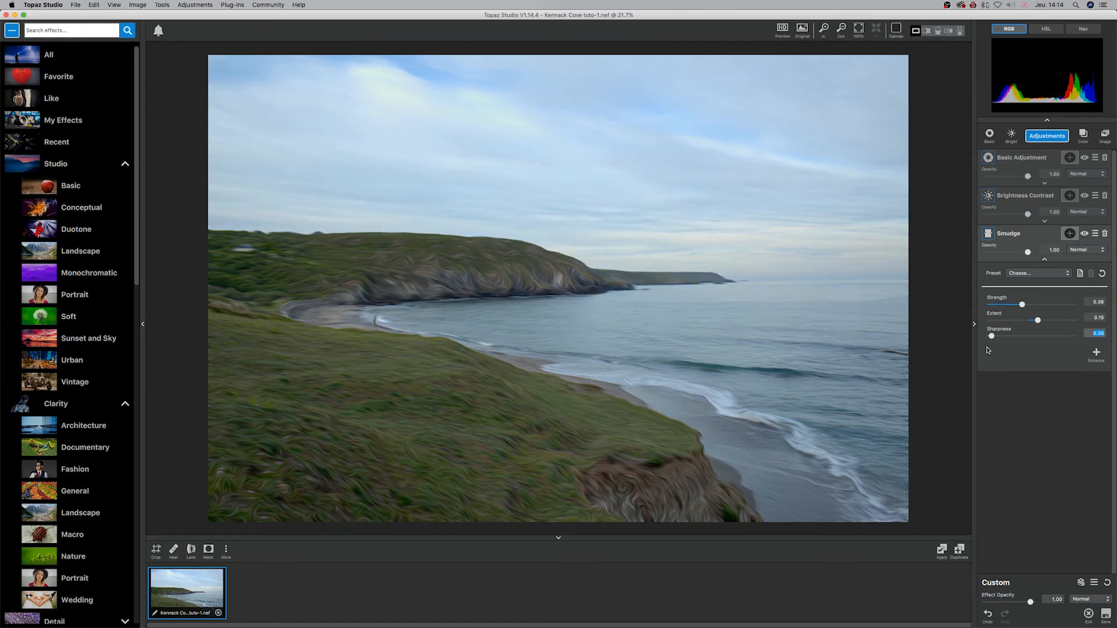
{"action": "double_click", "coordinate": [1022, 303]}
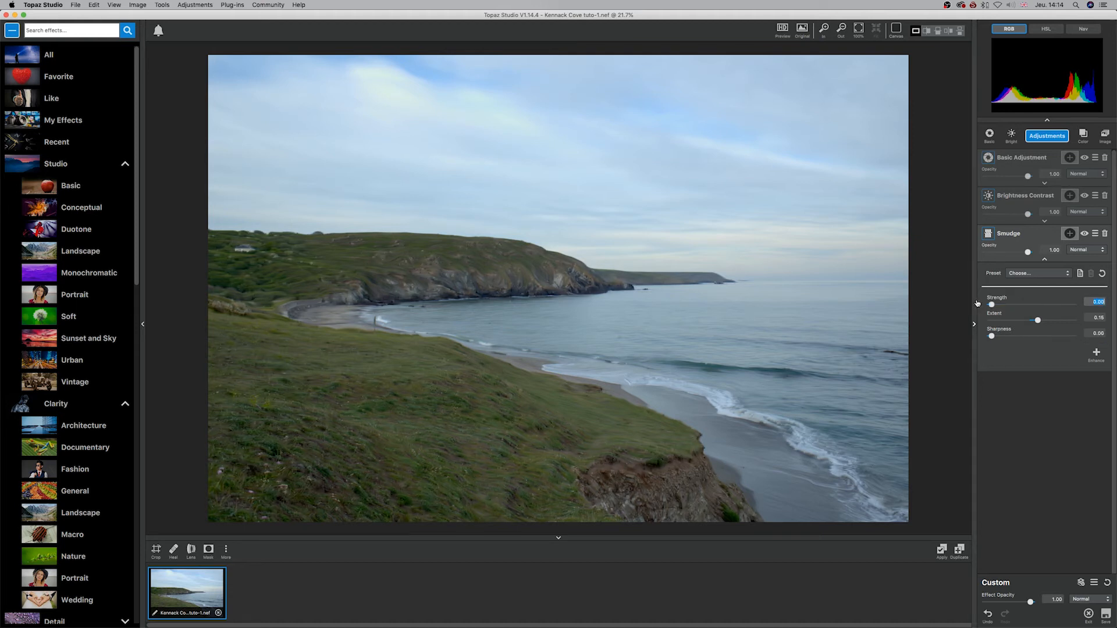
{"action": "mouse_move", "coordinate": [991, 307]}
{"action": "left_mouse_down"}
{"action": "mouse_move", "coordinate": [1028, 307]}
{"action": "mouse_move", "coordinate": [977, 307]}
{"action": "mouse_move", "coordinate": [1032, 306]}
{"action": "mouse_move", "coordinate": [1019, 305]}
{"action": "left_mouse_up"}
{"action": "double_click", "coordinate": [1019, 305]}
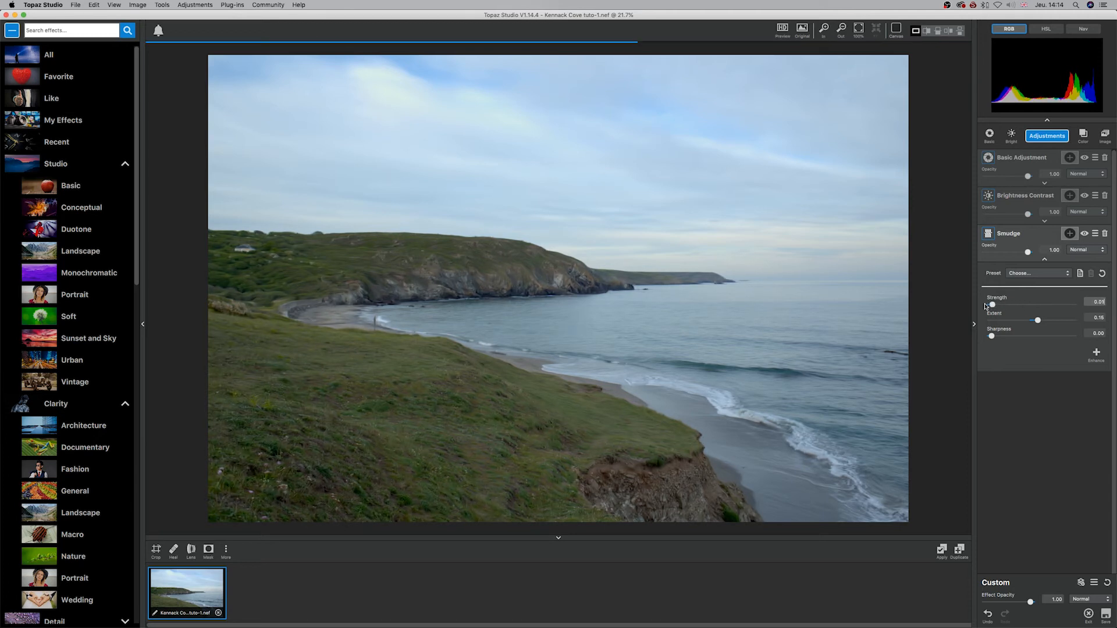
Step: Add a luminosity mask to Smudge by sampling the sea, and raise the mask's Luminosity and Range
{"action": "left_click", "coordinate": [1069, 233]}
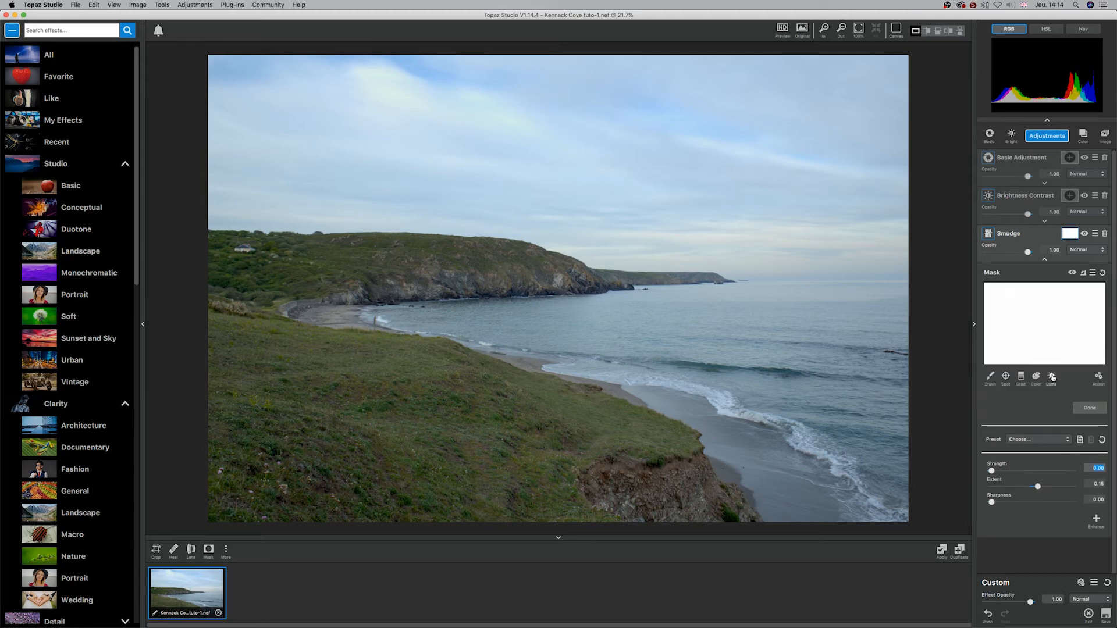
{"action": "left_click", "coordinate": [1050, 378]}
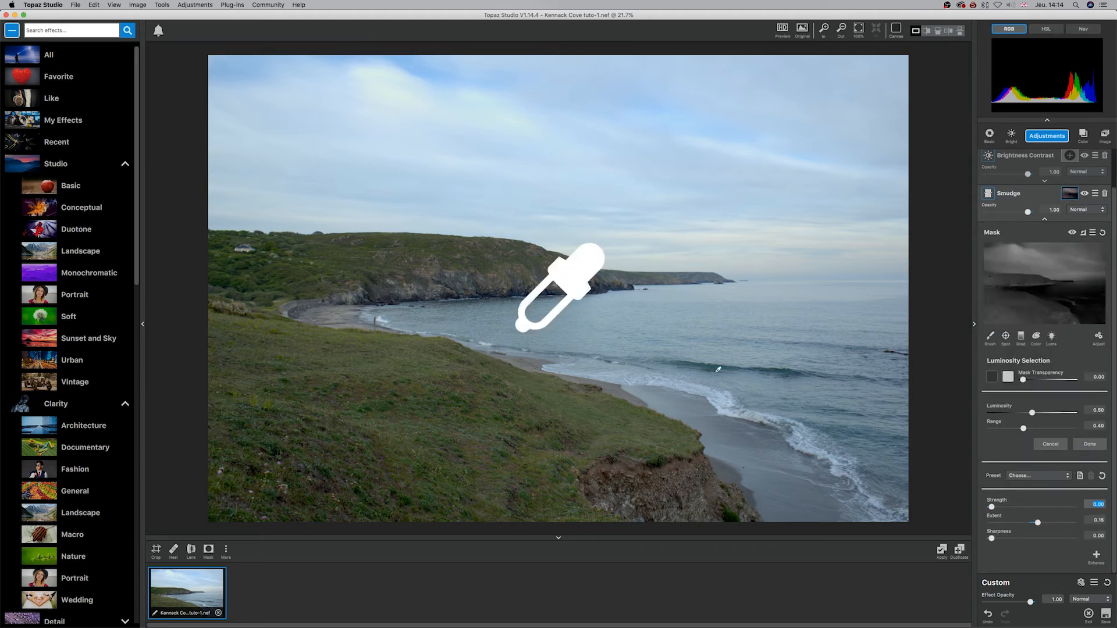
{"action": "left_click", "coordinate": [722, 332]}
{"action": "left_click", "coordinate": [990, 377]}
{"action": "left_click_drag", "start_coordinate": [1045, 413], "coordinate": [1072, 412]}
{"action": "left_click_drag", "start_coordinate": [1023, 428], "coordinate": [1055, 428]}
Step: Adjust the Smudge mask to Feather 0.00, Expand Mask -4, Contrast 0.97 and Density about -0.64
{"action": "left_click", "coordinate": [1098, 338]}
{"action": "left_click_drag", "start_coordinate": [991, 351], "coordinate": [1032, 356]}
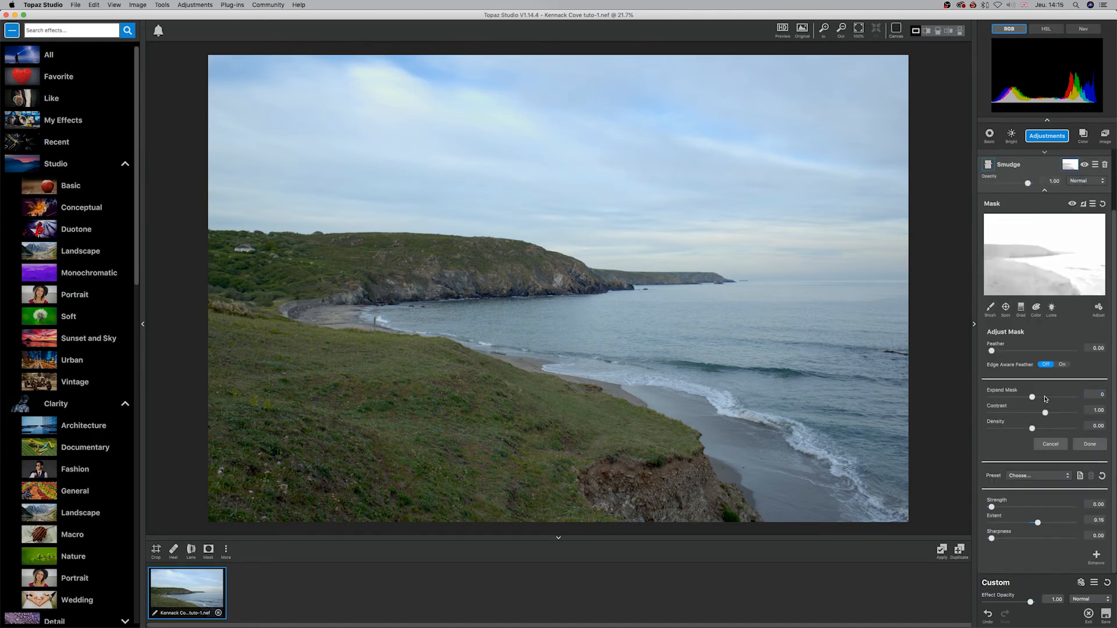
{"action": "left_click_drag", "start_coordinate": [1032, 398], "coordinate": [991, 397]}
{"action": "mouse_move", "coordinate": [1045, 413]}
{"action": "left_mouse_down"}
{"action": "mouse_move", "coordinate": [1064, 413]}
{"action": "mouse_move", "coordinate": [1044, 413]}
{"action": "left_mouse_up"}
{"action": "left_click_drag", "start_coordinate": [1032, 429], "coordinate": [1006, 429]}
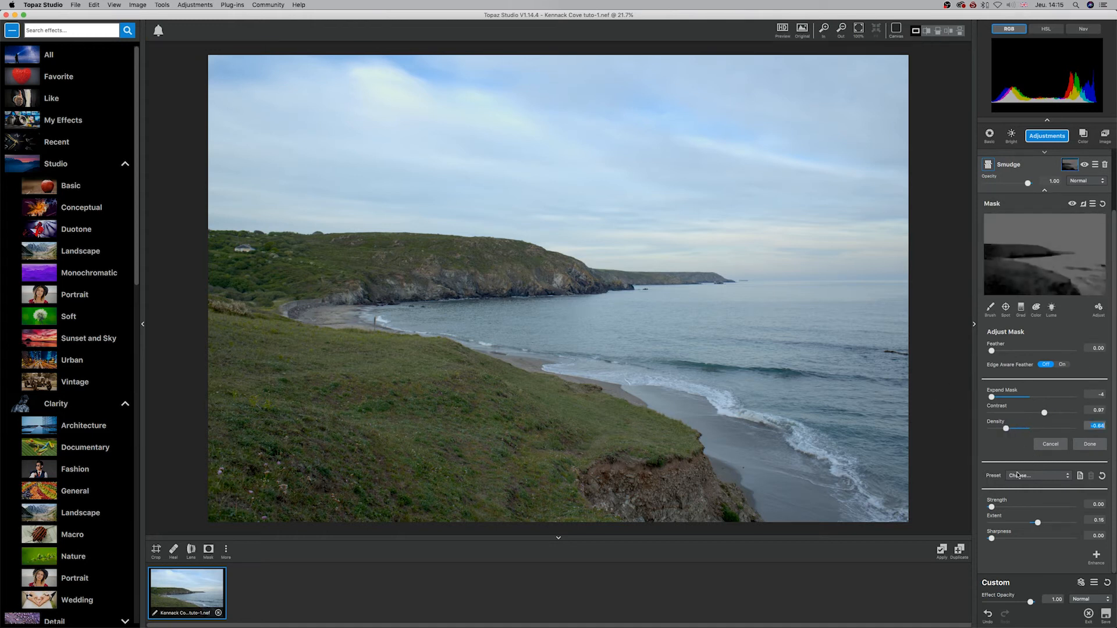
Step: Set Smudge's Strength to 1.00 and Extent to about 0.72, and compare the photo with Smudge off and on
{"action": "mouse_move", "coordinate": [991, 507]}
{"action": "left_mouse_down"}
{"action": "mouse_move", "coordinate": [1040, 507]}
{"action": "mouse_move", "coordinate": [1060, 523]}
{"action": "left_mouse_up"}
{"action": "left_click_drag", "start_coordinate": [1041, 507], "coordinate": [1074, 507]}
{"action": "scroll", "coordinate": [1084, 233], "scroll_direction": "up", "scroll_amount": 3}
{"action": "left_click", "coordinate": [1084, 217]}
{"action": "left_click", "coordinate": [1084, 233]}
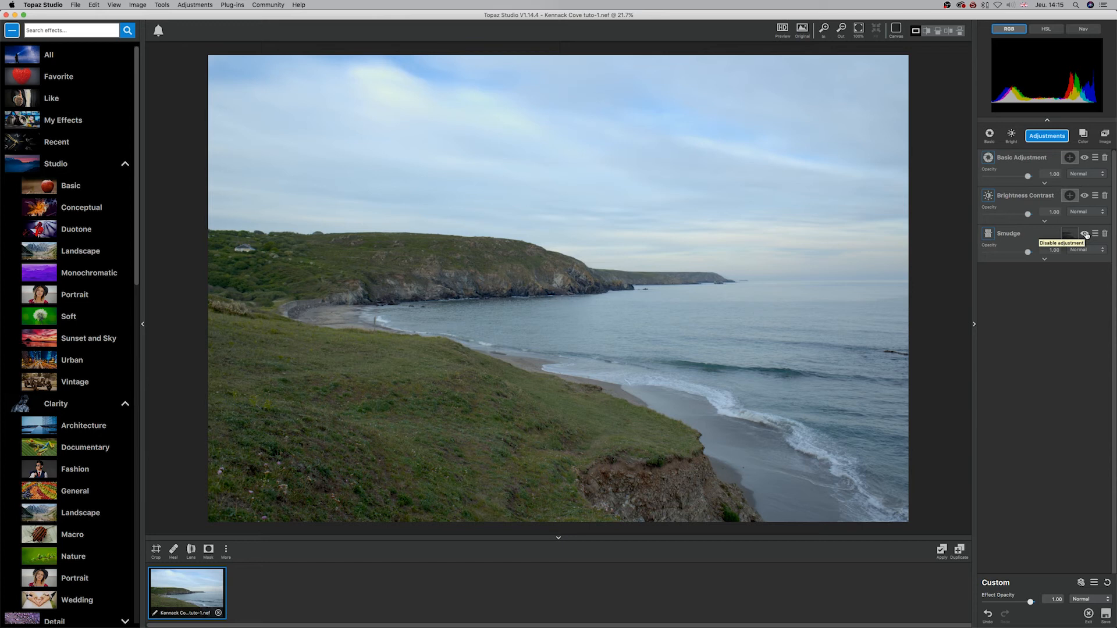
Step: Reopen Smudge's luminosity mask and delete the whole Smudge adjustment
{"action": "left_click", "coordinate": [1045, 260]}
{"action": "left_click", "coordinate": [1069, 234]}
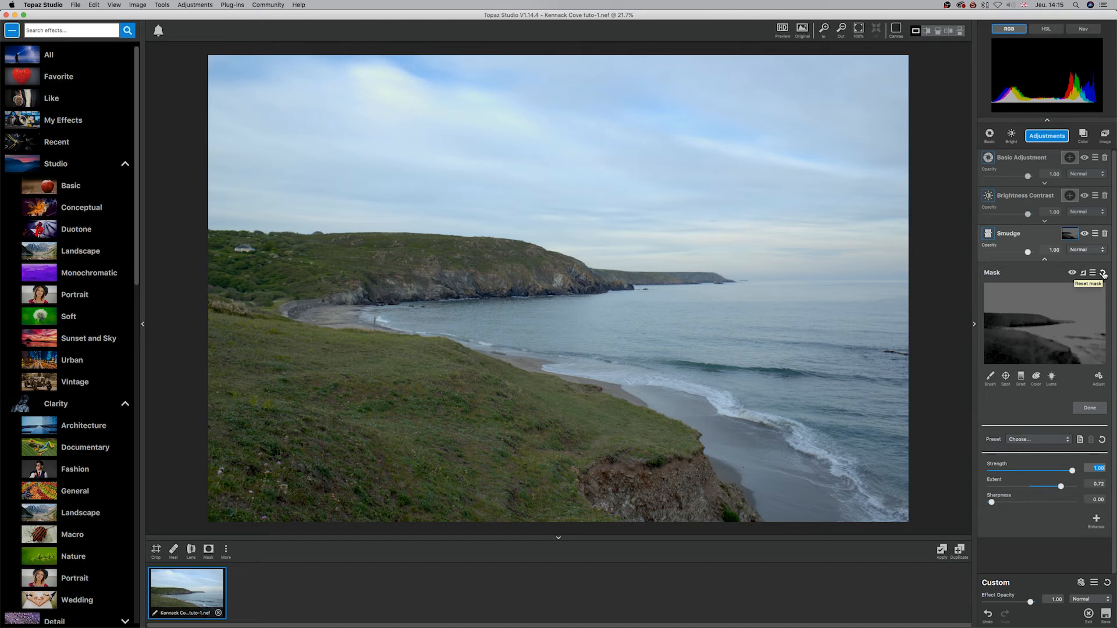
{"action": "left_click", "coordinate": [1105, 233]}
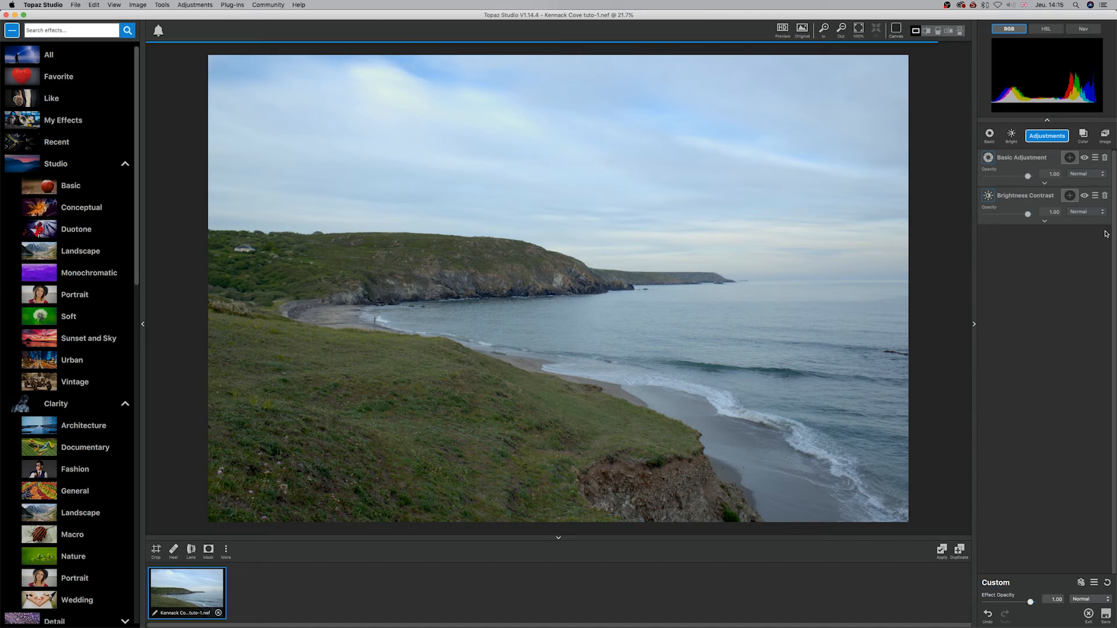
Step: Add a fresh Smudge adjustment and set its Strength to about 0.46
{"action": "left_click", "coordinate": [1055, 135]}
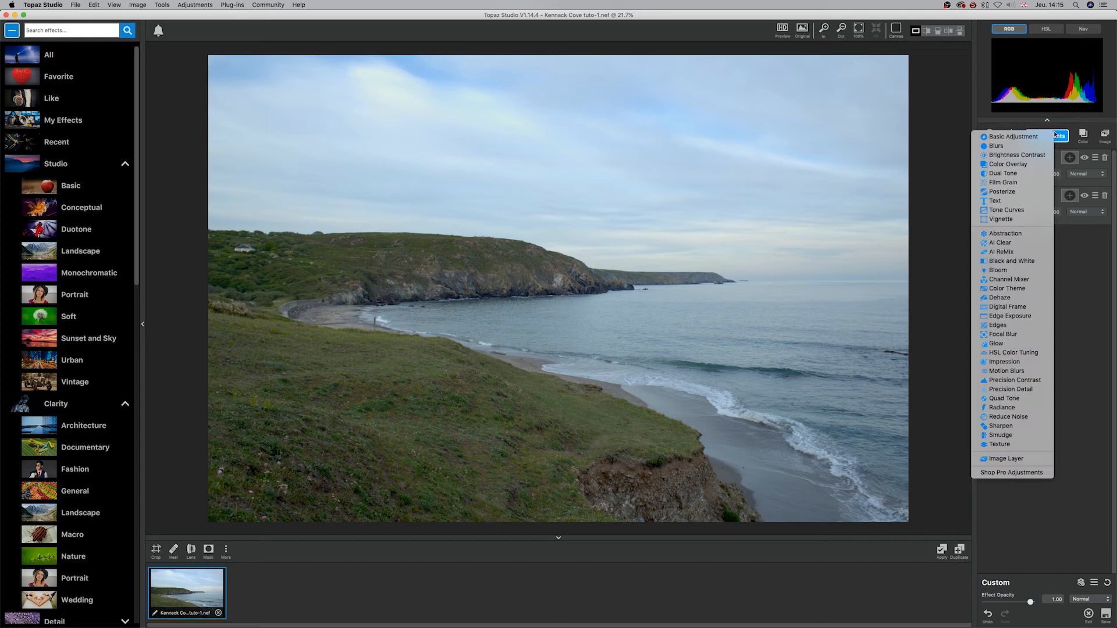
{"action": "left_click", "coordinate": [1000, 436]}
{"action": "left_click_drag", "start_coordinate": [1003, 308], "coordinate": [1036, 311]}
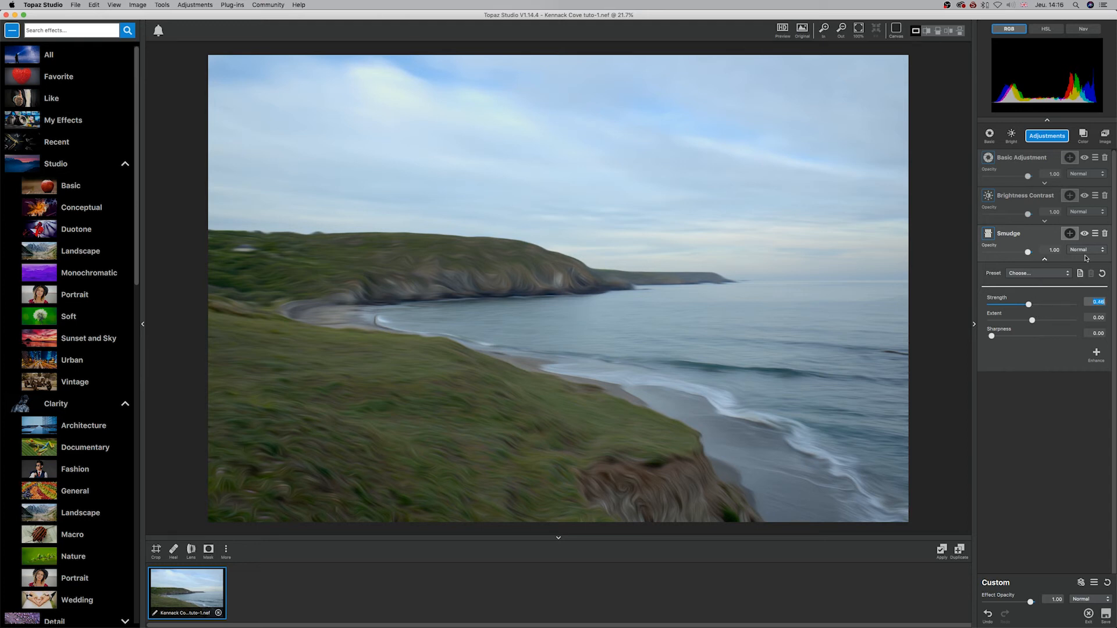
Step: Turn the Smudge mask black and brush the effect back over the breaking waves and the sea up to the horizon
{"action": "left_click", "coordinate": [1070, 233]}
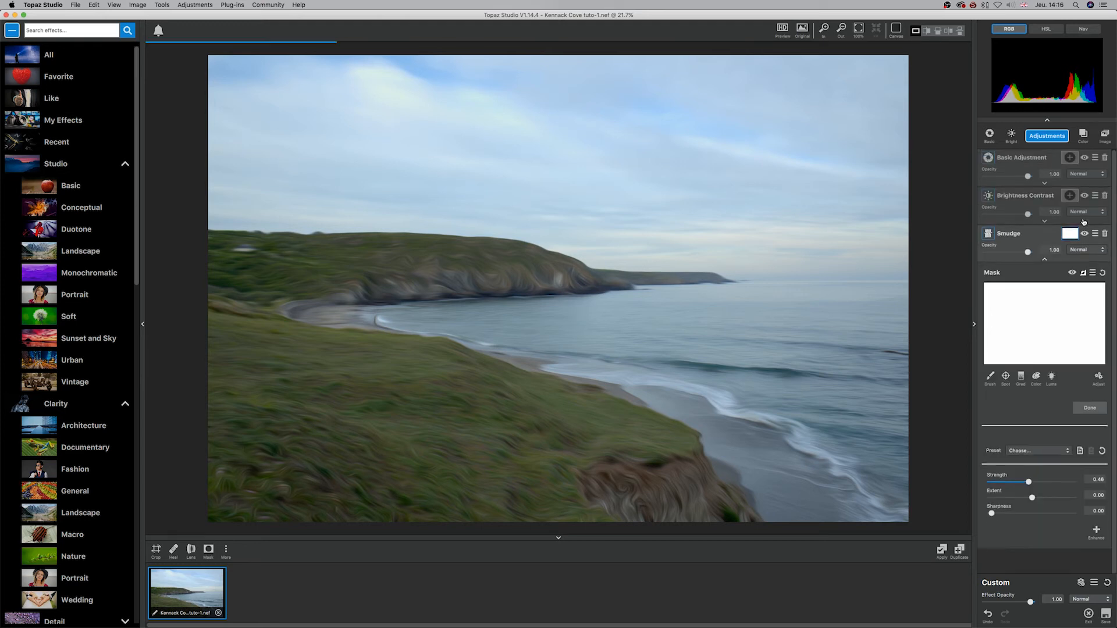
{"action": "left_click", "coordinate": [990, 377]}
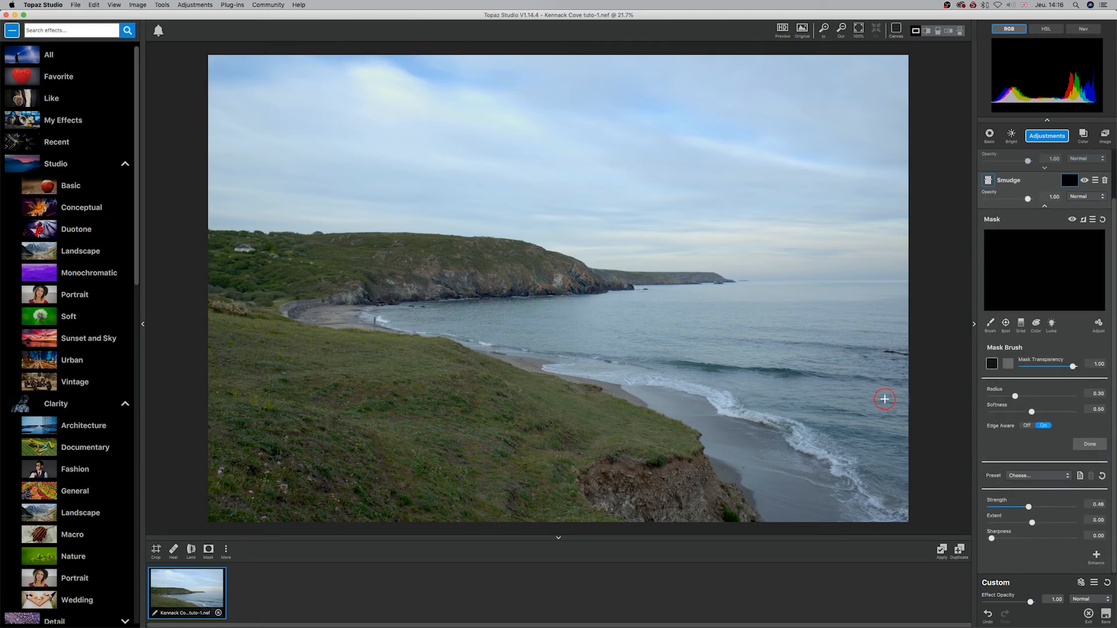
{"action": "left_click_drag", "start_coordinate": [821, 422], "coordinate": [890, 490]}
{"action": "left_click_drag", "start_coordinate": [784, 416], "coordinate": [879, 497]}
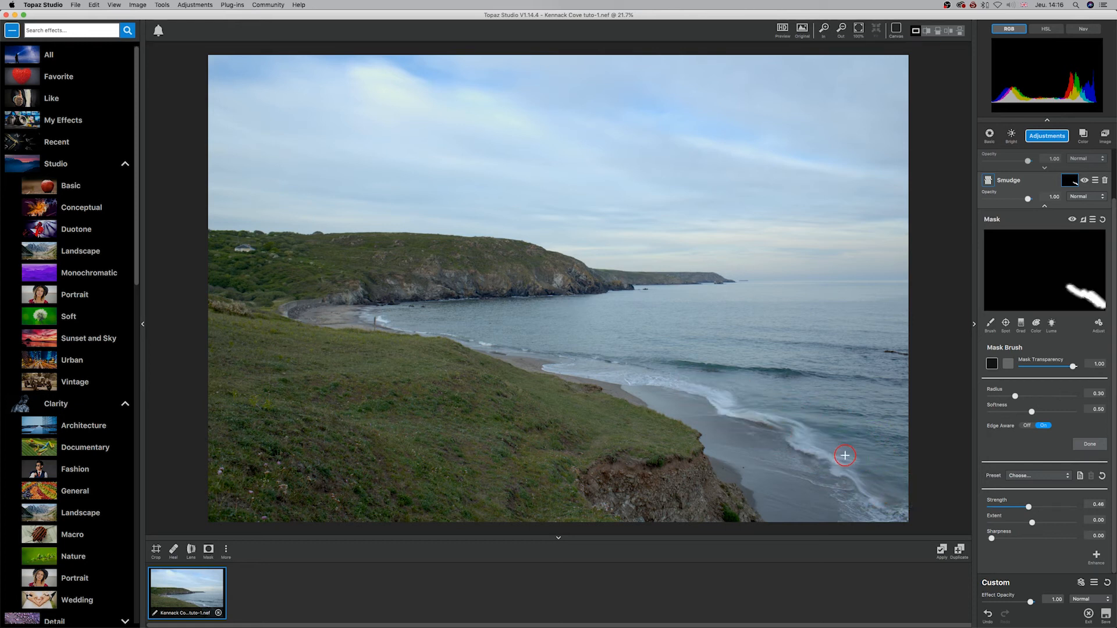
{"action": "left_click_drag", "start_coordinate": [1015, 394], "coordinate": [1001, 395]}
{"action": "left_click_drag", "start_coordinate": [836, 296], "coordinate": [893, 288]}
Step: Enlarge the mask brush Radius to about 0.58 and paint the Smudge effect across the whole sky
{"action": "left_click_drag", "start_coordinate": [1002, 396], "coordinate": [1039, 396]}
{"action": "left_click_drag", "start_coordinate": [251, 96], "coordinate": [349, 97]}
{"action": "left_click_drag", "start_coordinate": [512, 100], "coordinate": [773, 126]}
{"action": "left_click_drag", "start_coordinate": [861, 72], "coordinate": [480, 68]}
{"action": "left_click_drag", "start_coordinate": [224, 179], "coordinate": [489, 178]}
{"action": "left_click_drag", "start_coordinate": [631, 232], "coordinate": [733, 232]}
{"action": "left_click_drag", "start_coordinate": [442, 96], "coordinate": [269, 76]}
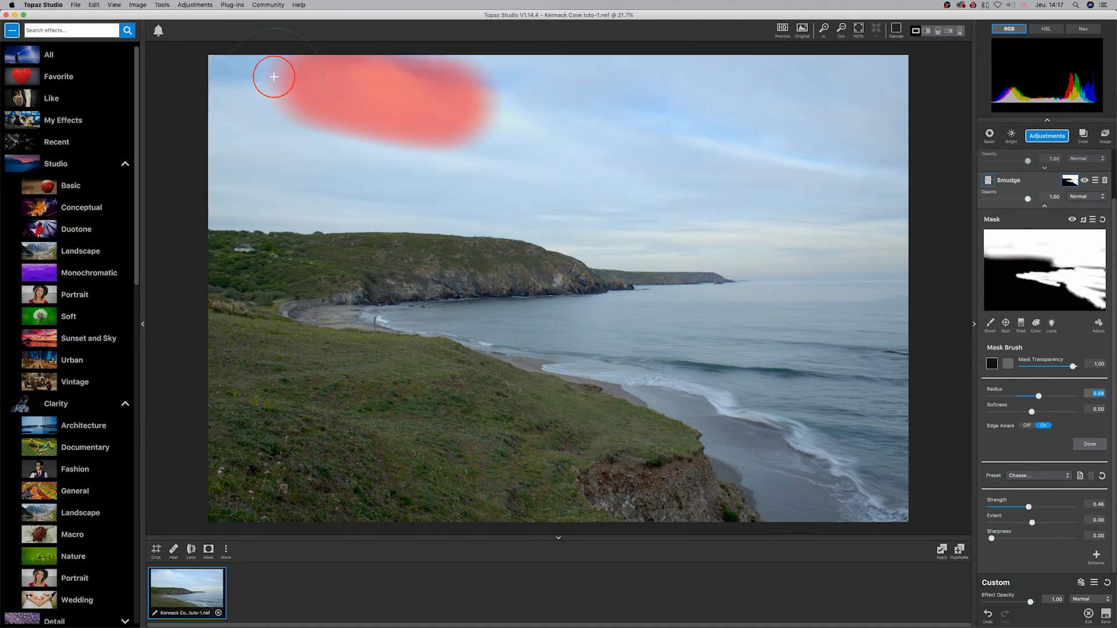
Step: Feather the Smudge mask to about 0.57 and raise Smudge's Strength and Extent to 1.00
{"action": "left_click", "coordinate": [1098, 323]}
{"action": "left_click_drag", "start_coordinate": [992, 351], "coordinate": [1040, 350]}
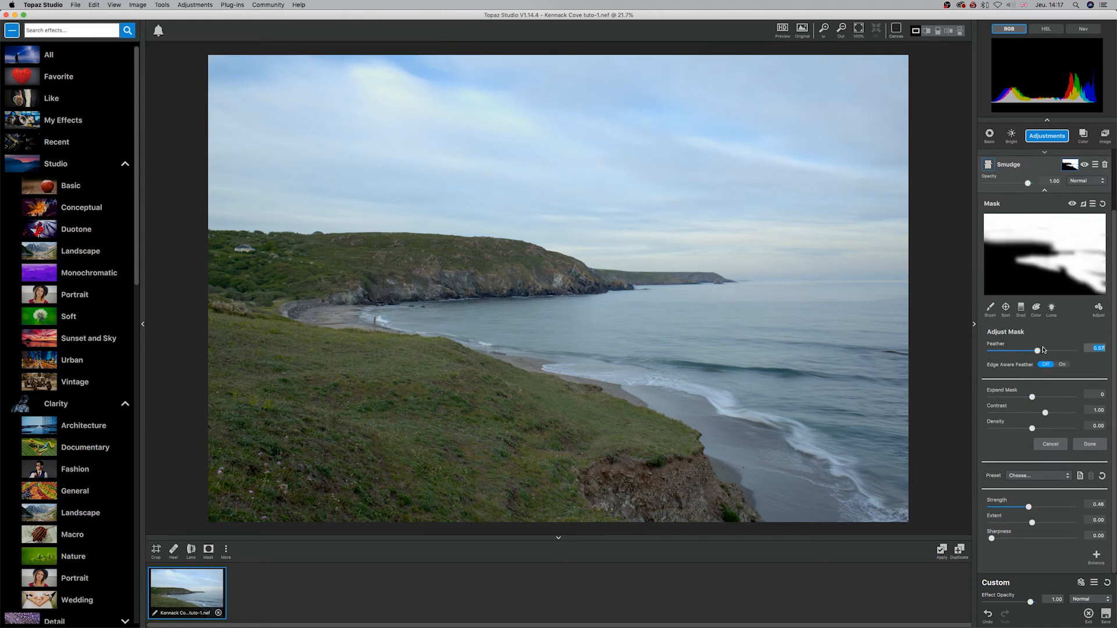
{"action": "left_click_drag", "start_coordinate": [1028, 506], "coordinate": [1088, 521]}
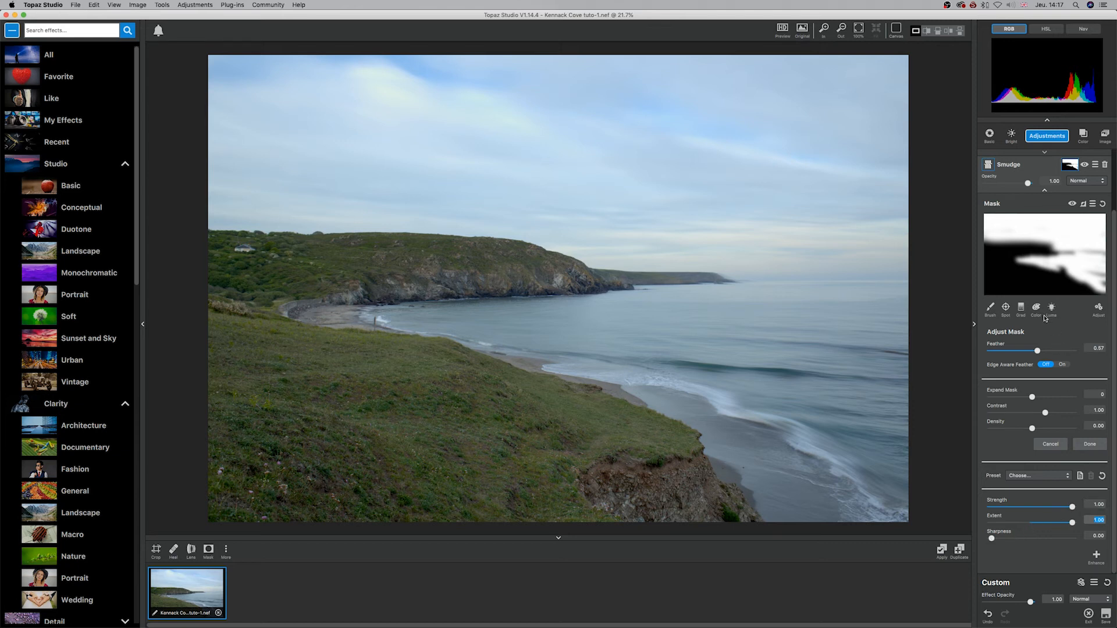
Step: Compare the photo with the masked Smudge adjustment switched off and on
{"action": "left_click", "coordinate": [1084, 165]}
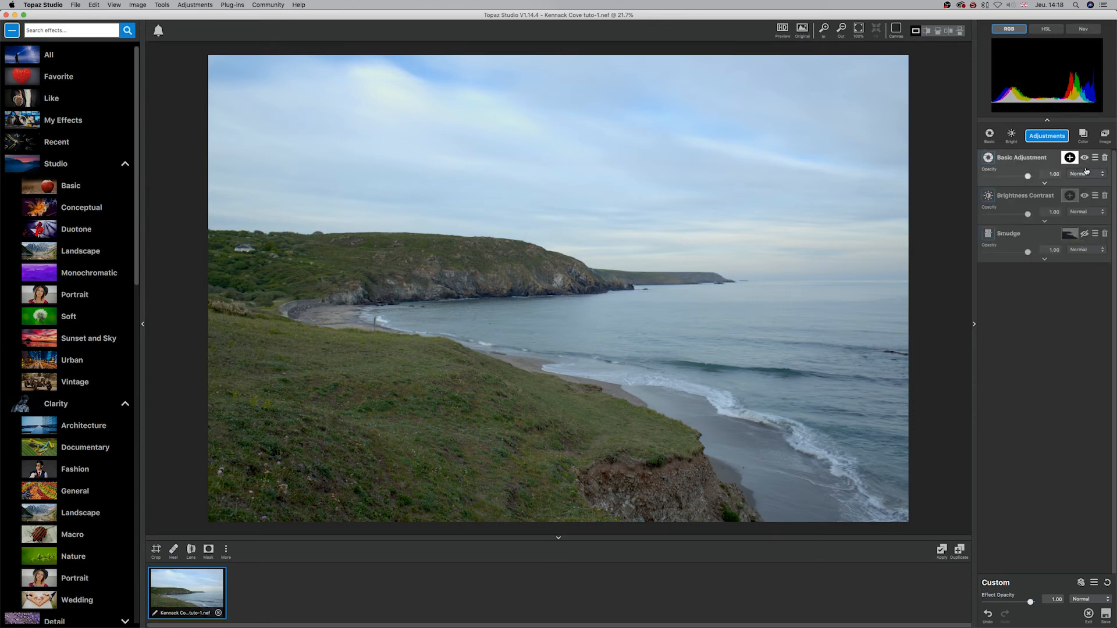
{"action": "left_click", "coordinate": [1086, 234]}
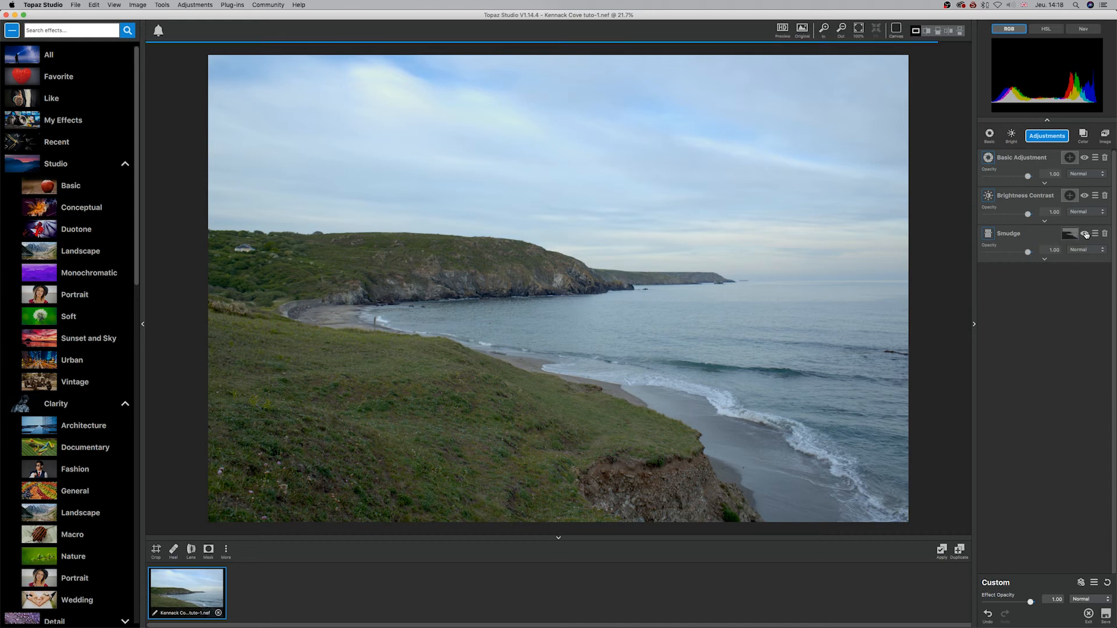
{"action": "left_click", "coordinate": [1086, 234]}
{"action": "left_click", "coordinate": [1086, 235]}
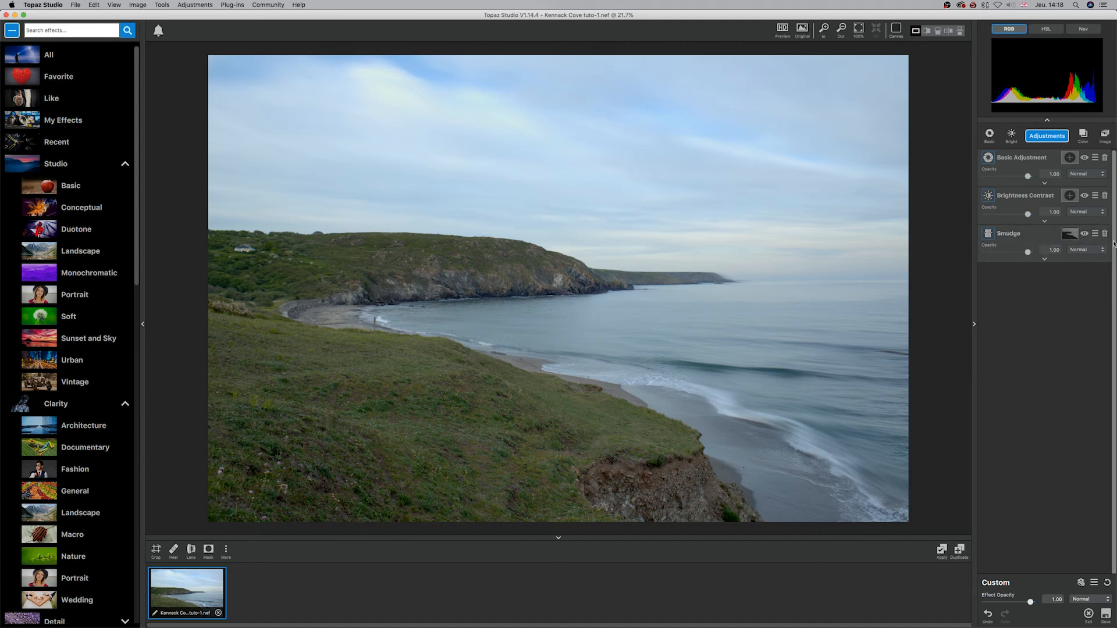
Step: Delete the Smudge adjustment and add a Texture adjustment in its place
{"action": "left_click", "coordinate": [1105, 235]}
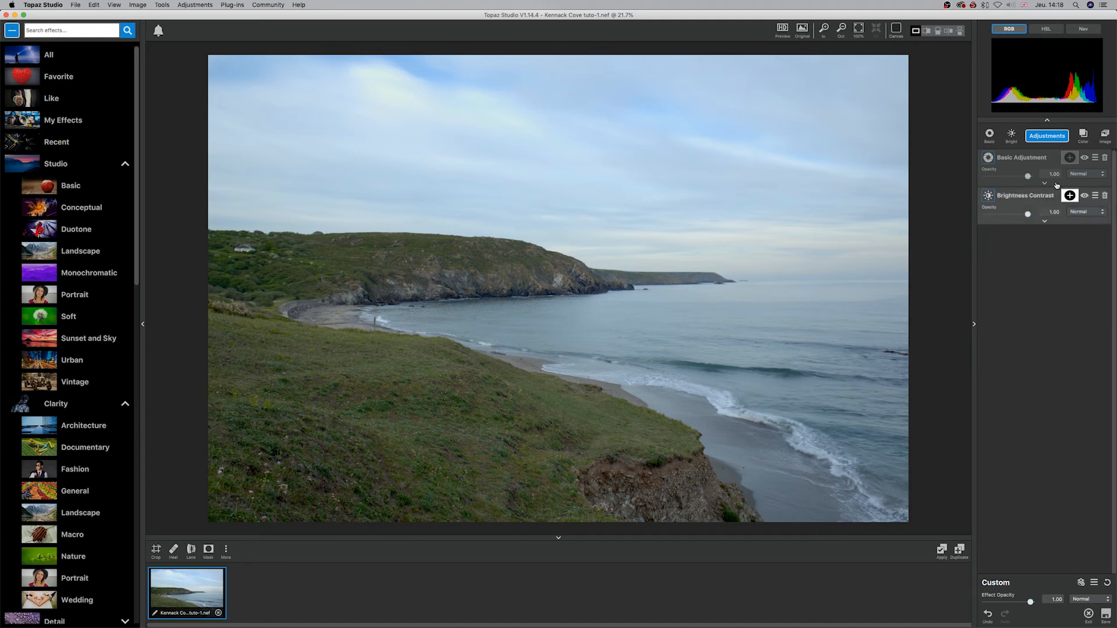
{"action": "left_click", "coordinate": [1036, 139]}
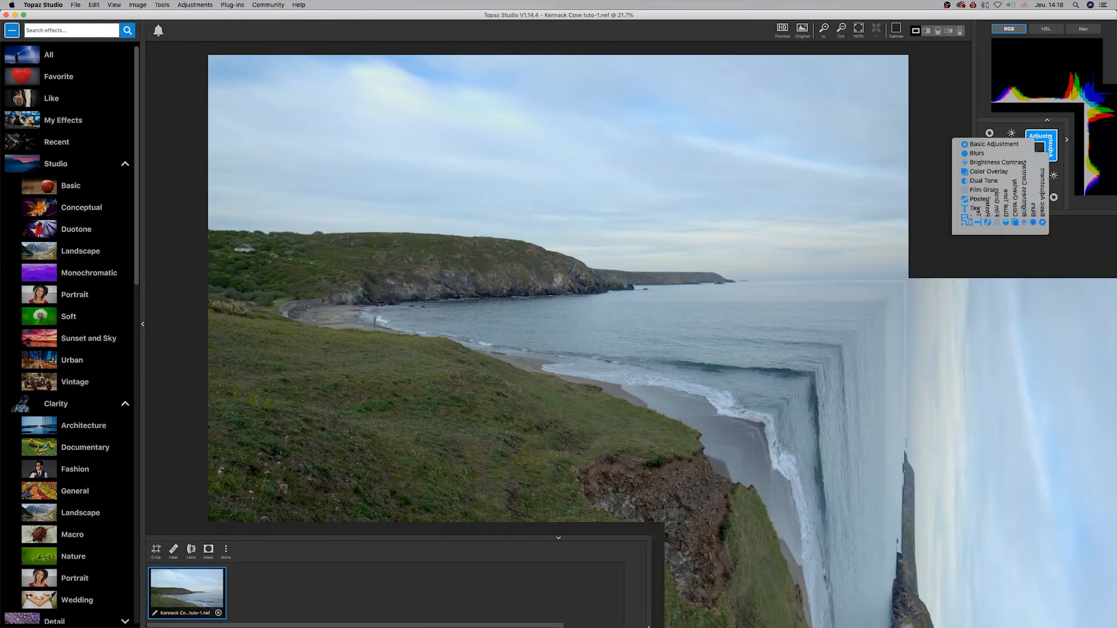
{"action": "left_click", "coordinate": [1021, 452]}
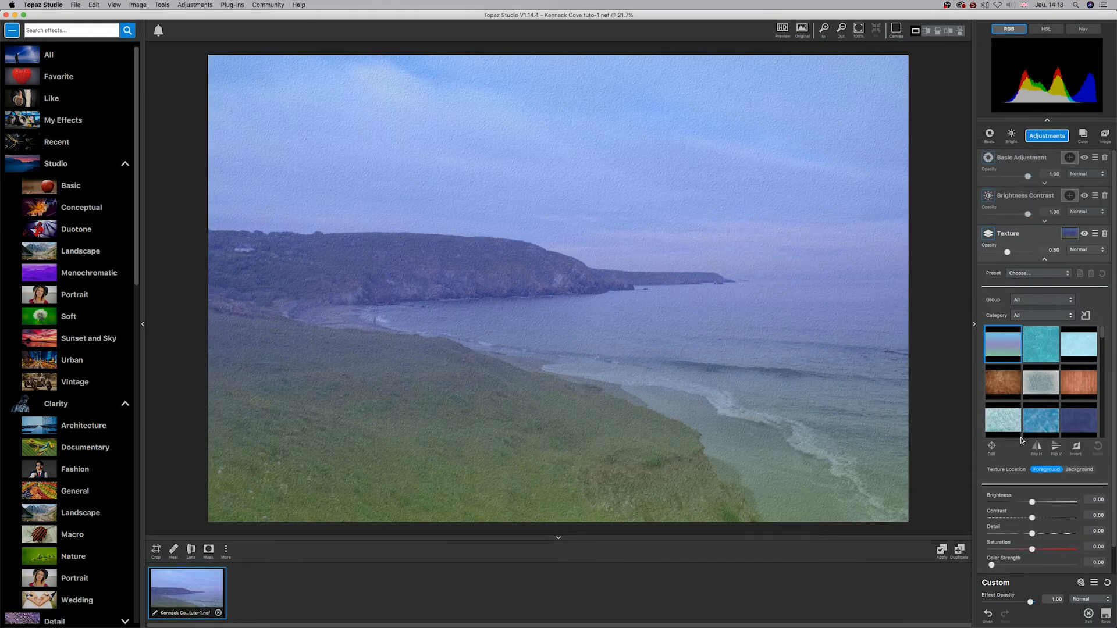
Step: Browse the full texture library for the Texture adjustment, previewing various images on the photo
{"action": "scroll", "coordinate": [1021, 441], "scroll_direction": "down", "scroll_amount": 2}
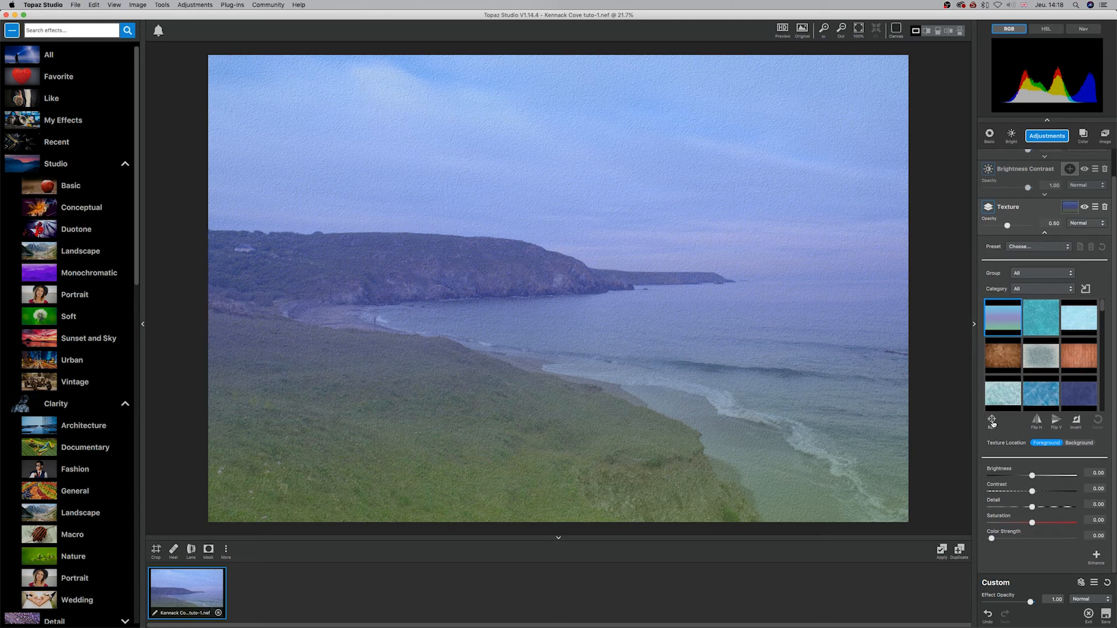
{"action": "left_click", "coordinate": [1045, 324]}
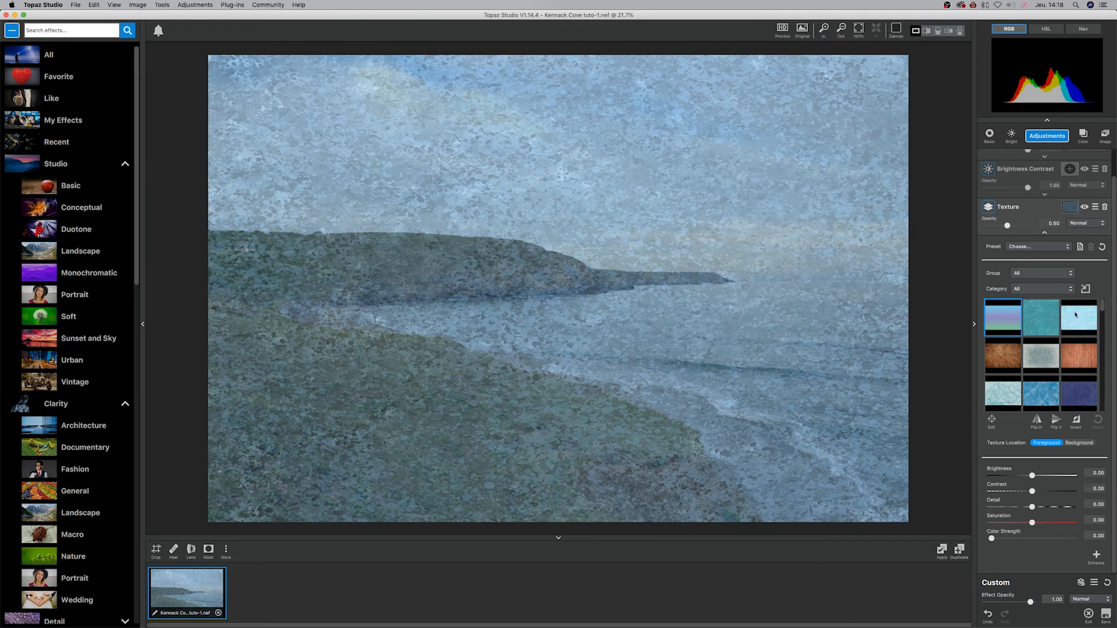
{"action": "scroll", "coordinate": [1078, 333], "scroll_direction": "down", "scroll_amount": 3}
{"action": "scroll", "coordinate": [1078, 333], "scroll_direction": "down", "scroll_amount": 3}
{"action": "scroll", "coordinate": [1099, 321], "scroll_direction": "down", "scroll_amount": 2}
{"action": "scroll", "coordinate": [1099, 321], "scroll_direction": "up", "scroll_amount": 2}
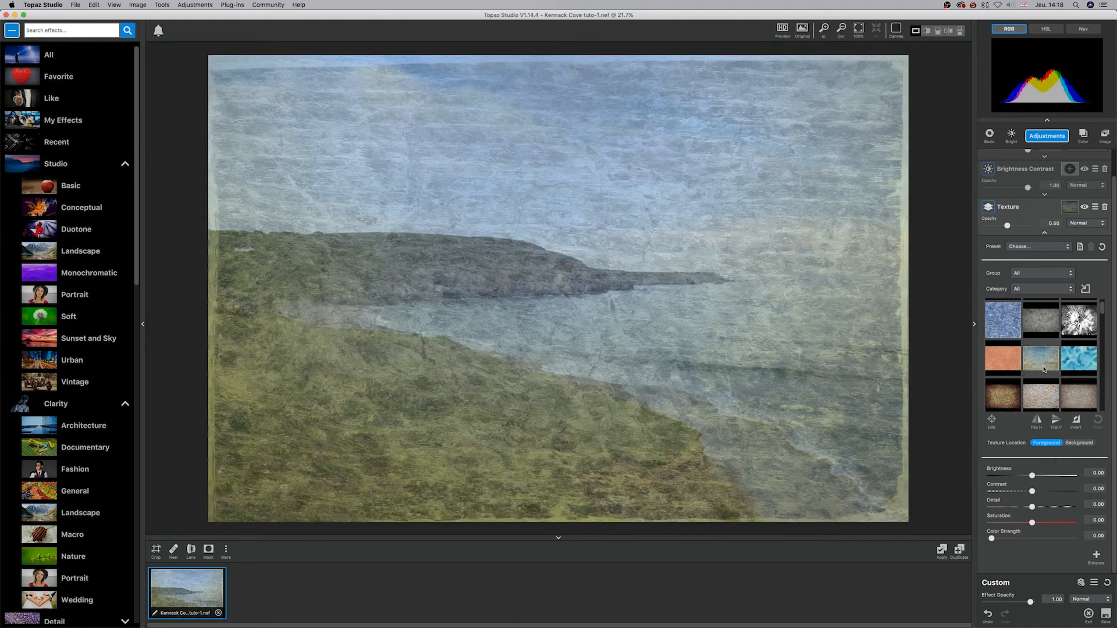
{"action": "scroll", "coordinate": [1100, 323], "scroll_direction": "down", "scroll_amount": 2}
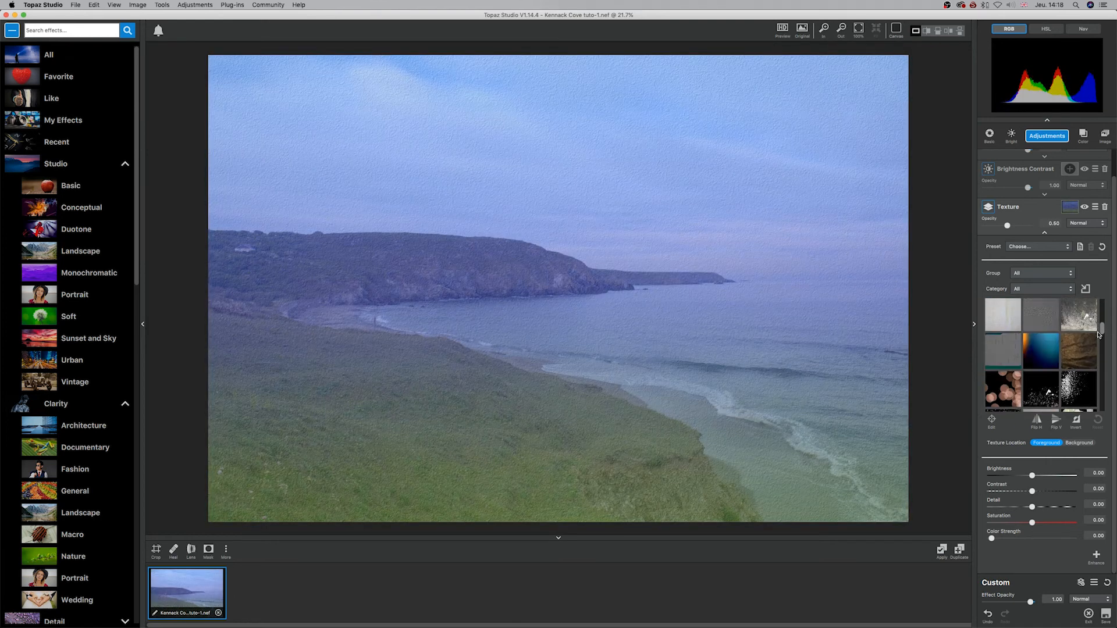
{"action": "scroll", "coordinate": [1099, 334], "scroll_direction": "down", "scroll_amount": 3}
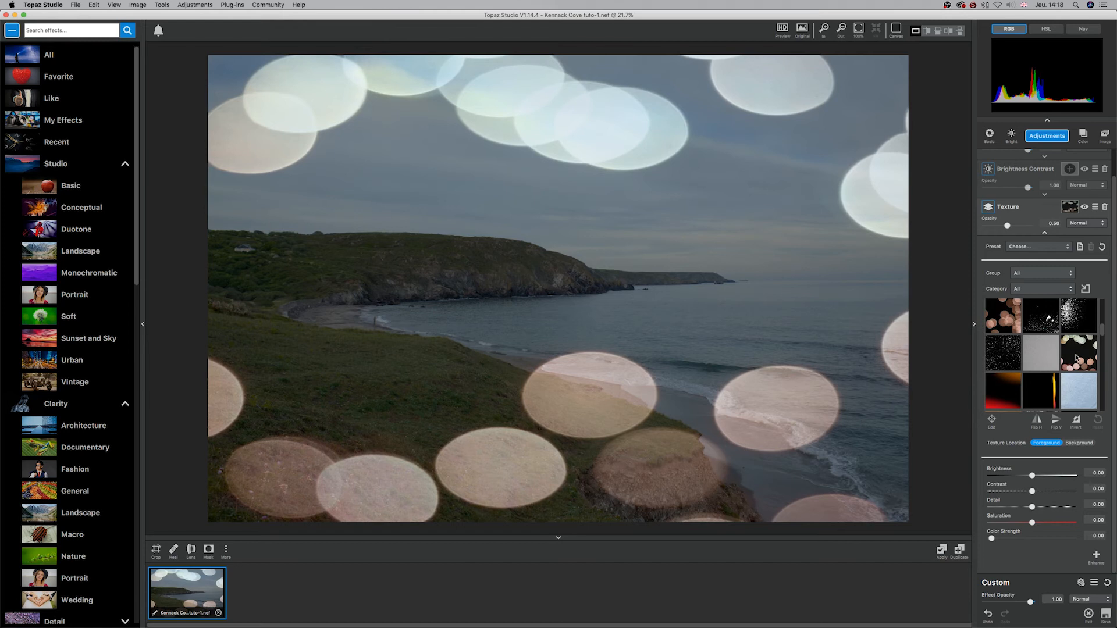
{"action": "scroll", "coordinate": [1023, 391], "scroll_direction": "down", "scroll_amount": 5}
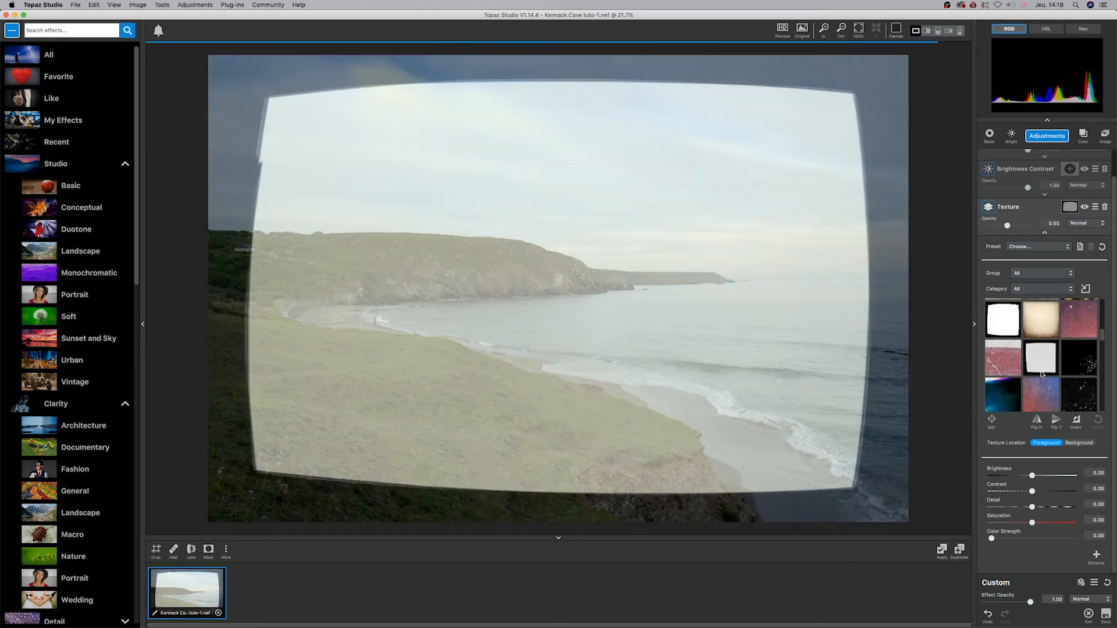
{"action": "scroll", "coordinate": [1039, 384], "scroll_direction": "down", "scroll_amount": 3}
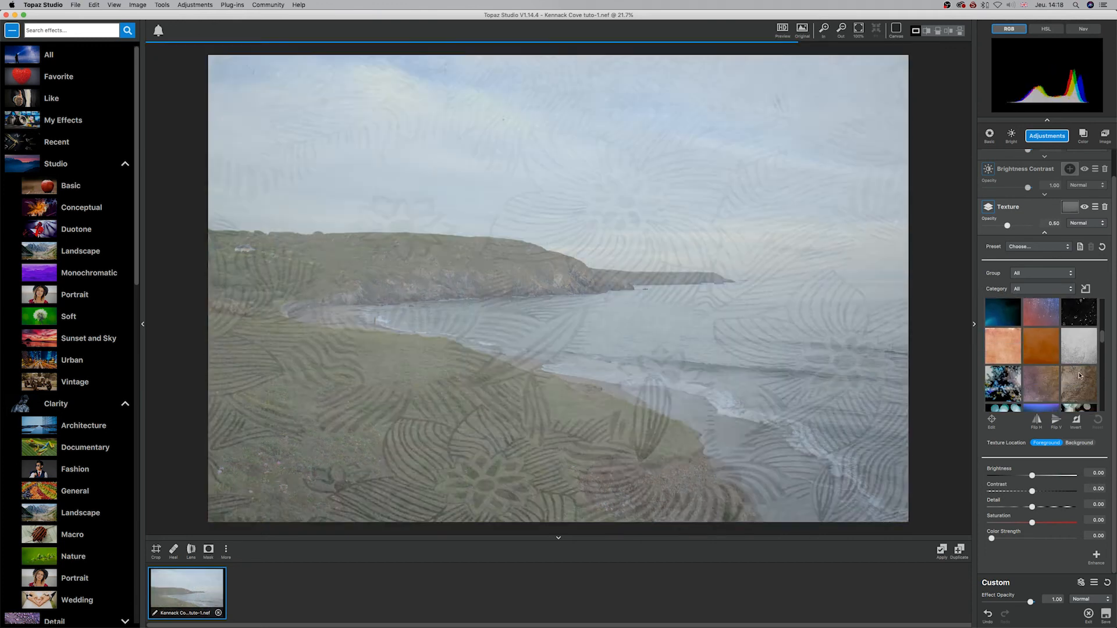
{"action": "scroll", "coordinate": [1076, 370], "scroll_direction": "down", "scroll_amount": 3}
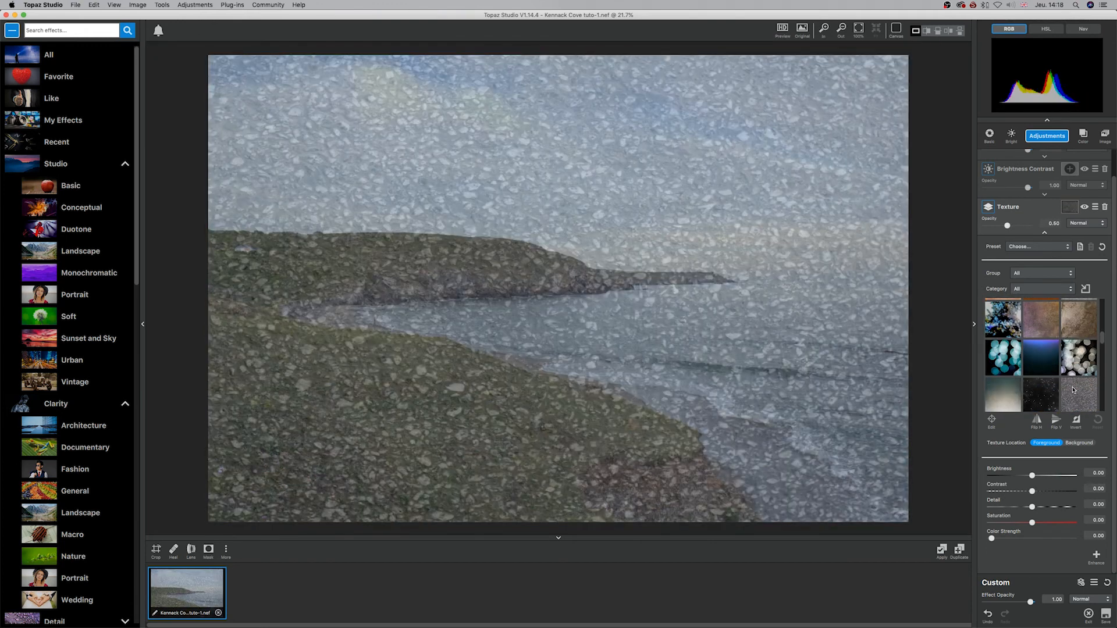
{"action": "scroll", "coordinate": [1076, 381], "scroll_direction": "down", "scroll_amount": 3}
{"action": "scroll", "coordinate": [1073, 387], "scroll_direction": "down", "scroll_amount": 5}
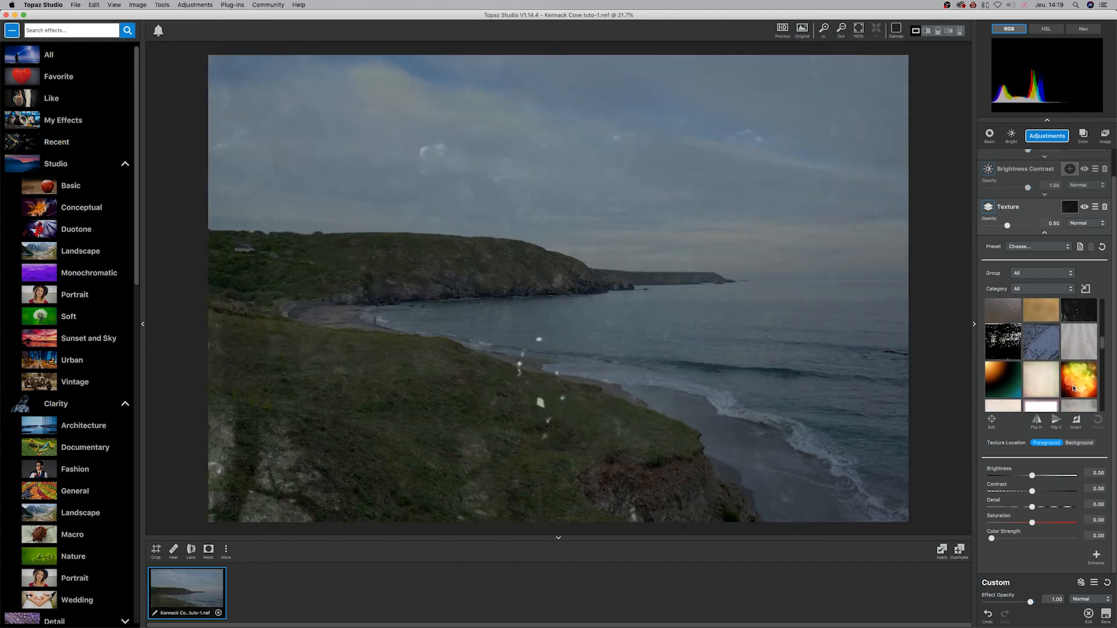
{"action": "scroll", "coordinate": [1073, 381], "scroll_direction": "down", "scroll_amount": 5}
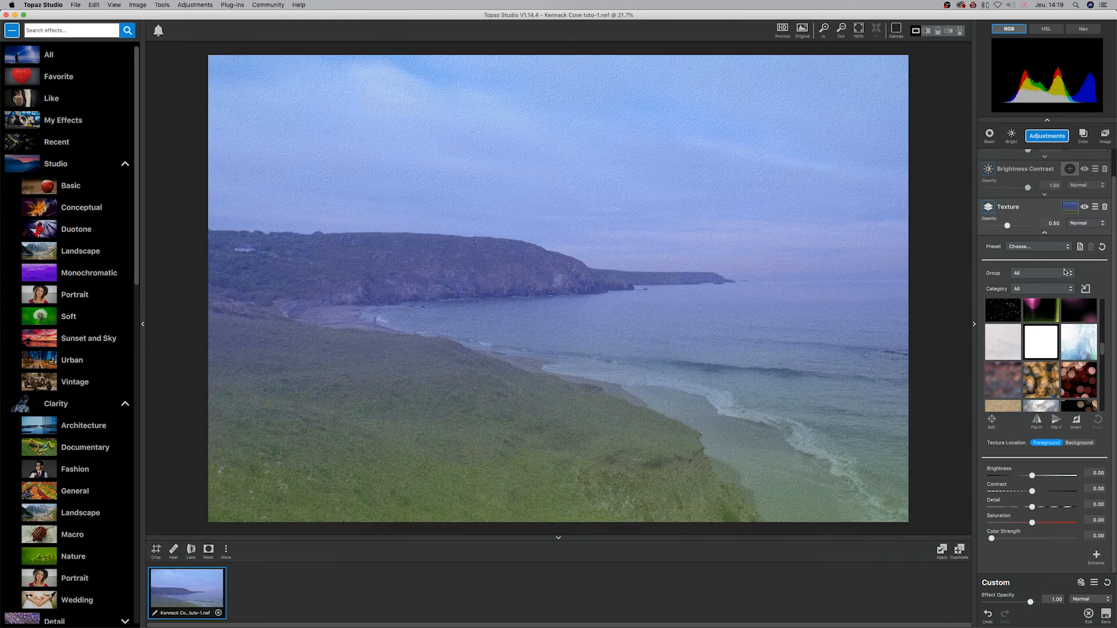
Step: Filter the texture library to the Borders group and preview several borders on the photo
{"action": "left_click", "coordinate": [1065, 272]}
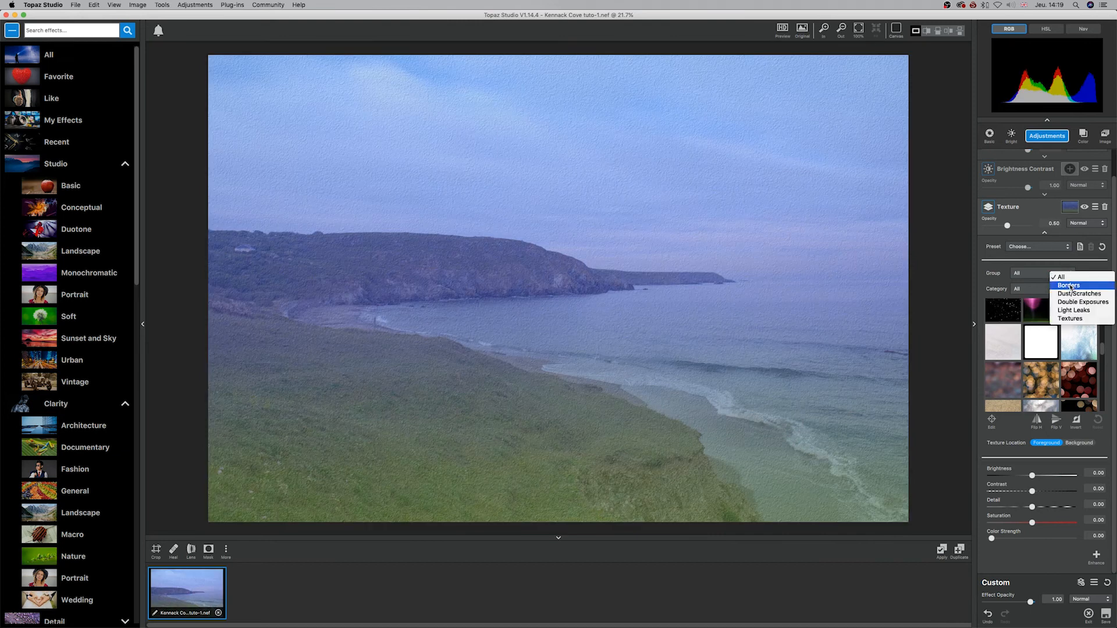
{"action": "left_click", "coordinate": [1070, 286]}
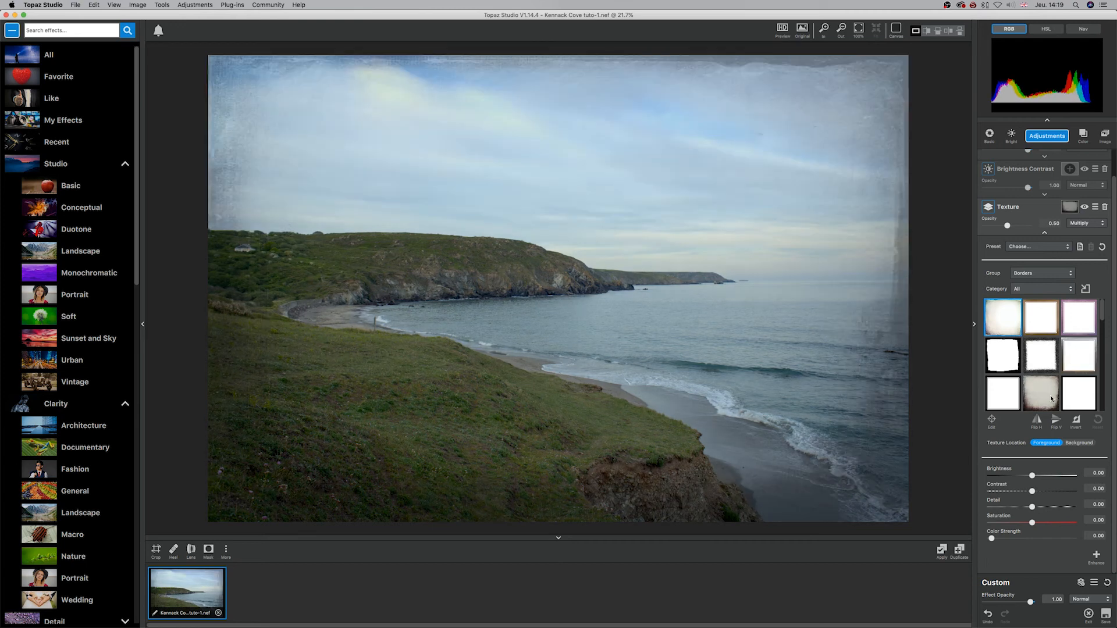
{"action": "scroll", "coordinate": [1047, 361], "scroll_direction": "down", "scroll_amount": 2}
{"action": "scroll", "coordinate": [1047, 393], "scroll_direction": "down", "scroll_amount": 4}
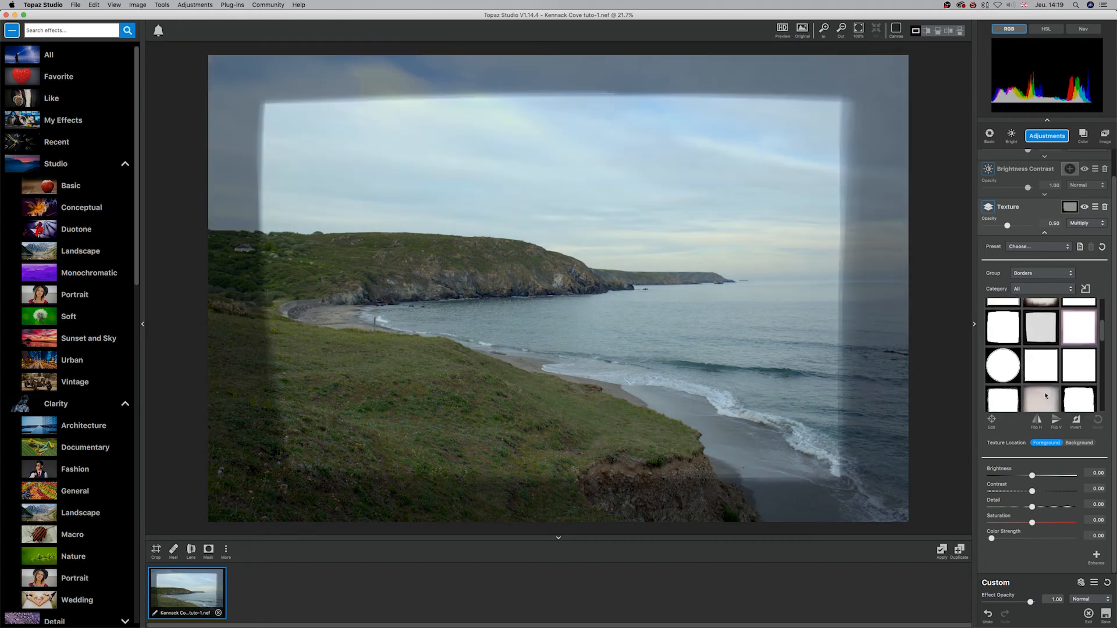
{"action": "scroll", "coordinate": [1046, 388], "scroll_direction": "down", "scroll_amount": 1}
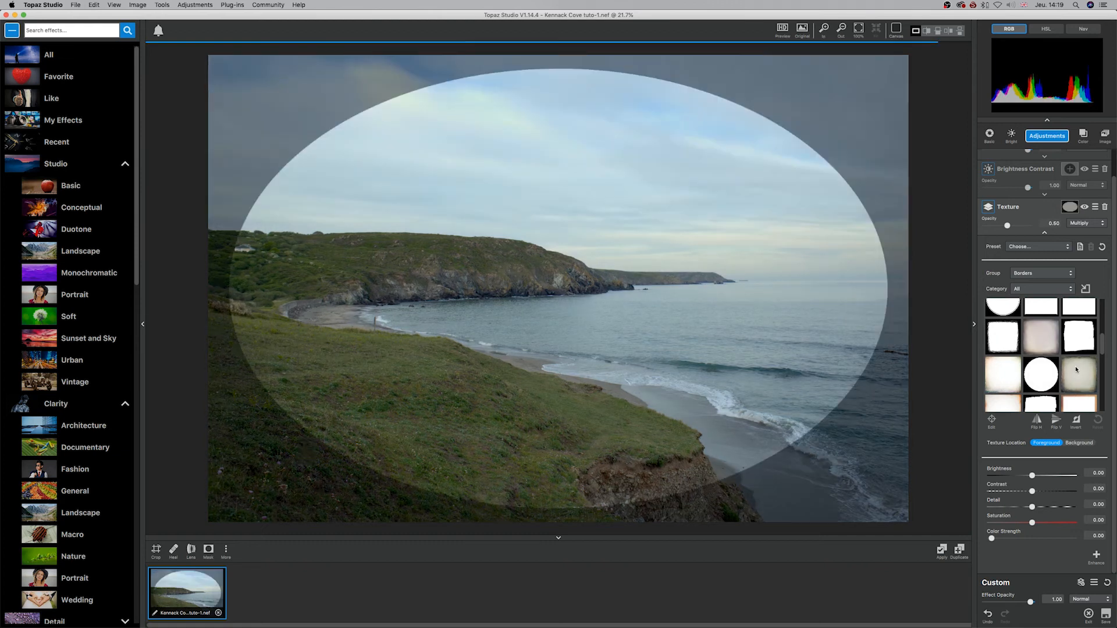
Step: Switch the texture group to Dust/Scratches and preview several of its overlays on the photo
{"action": "left_click", "coordinate": [1067, 273]}
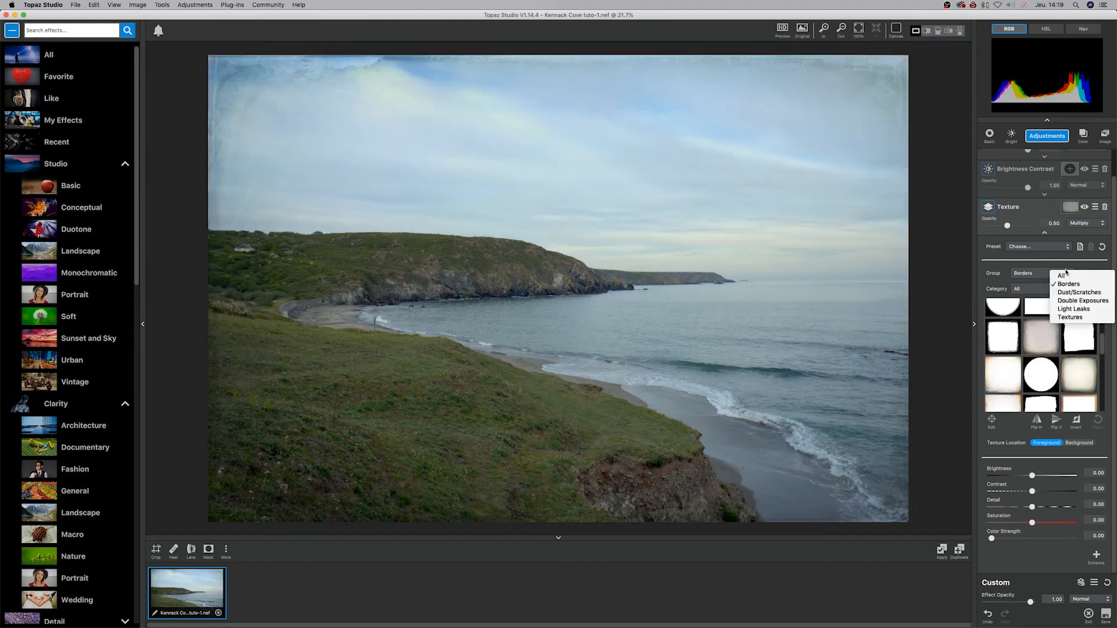
{"action": "left_click", "coordinate": [1071, 292]}
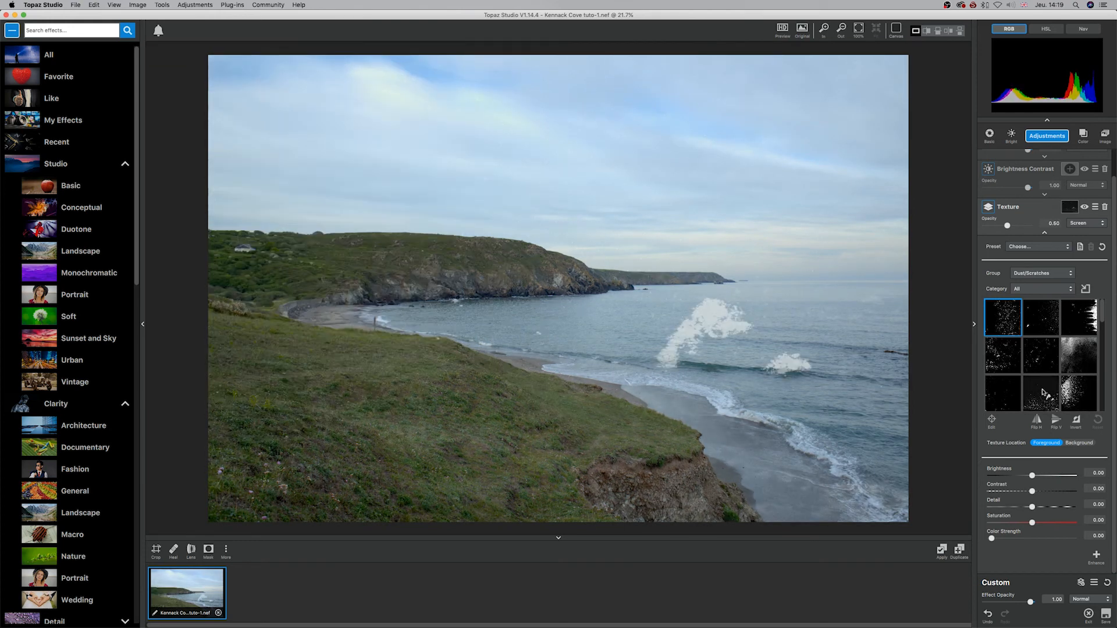
{"action": "scroll", "coordinate": [1043, 394], "scroll_direction": "down", "scroll_amount": 3}
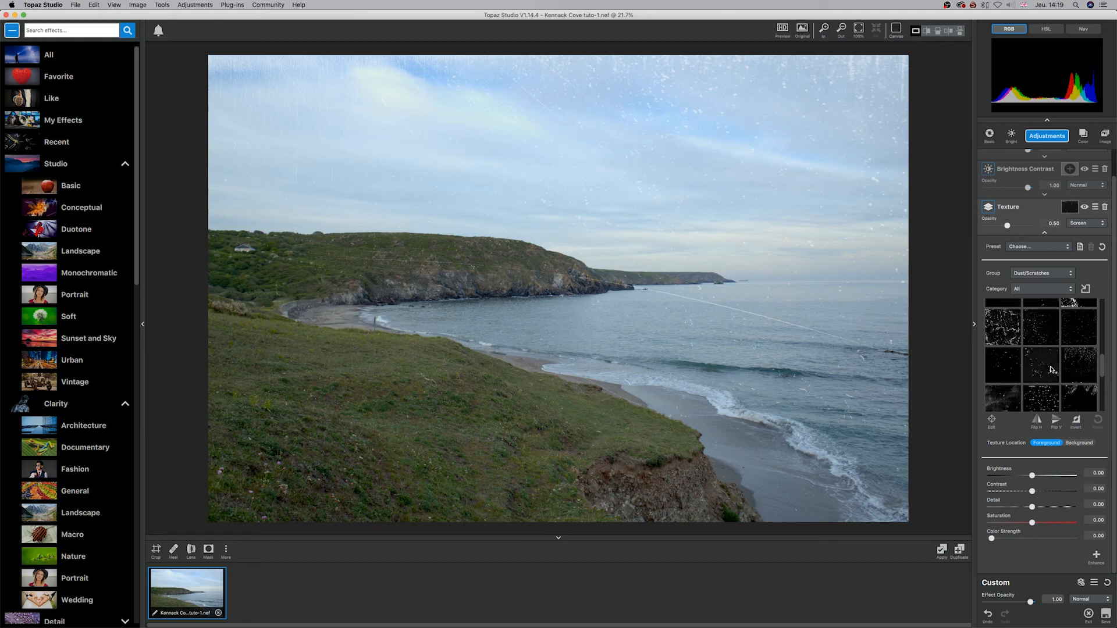
{"action": "scroll", "coordinate": [1052, 369], "scroll_direction": "down", "scroll_amount": 2}
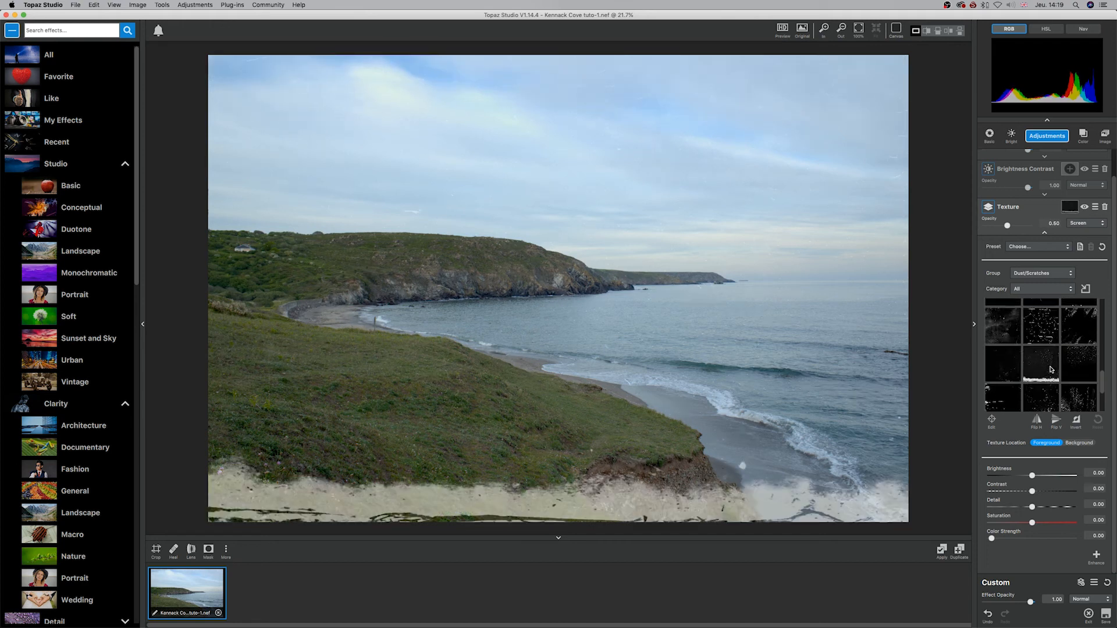
Step: Switch the texture group to Double Exposures and preview several of its images blended with the photo
{"action": "left_click", "coordinate": [1065, 277]}
{"action": "left_click", "coordinate": [1076, 310]}
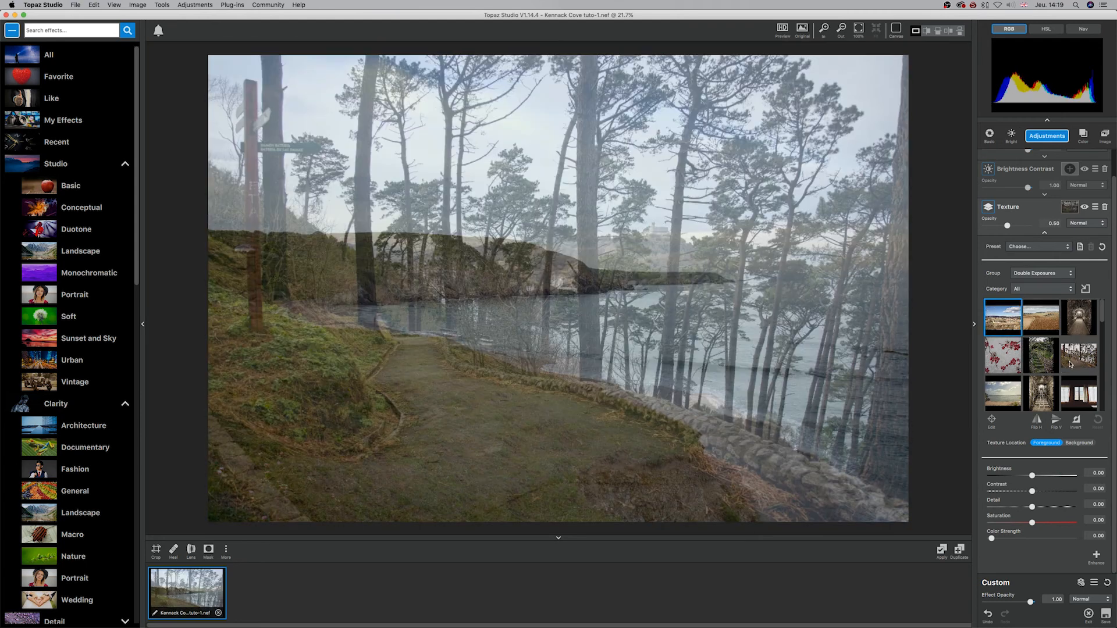
{"action": "scroll", "coordinate": [1040, 383], "scroll_direction": "down", "scroll_amount": 3}
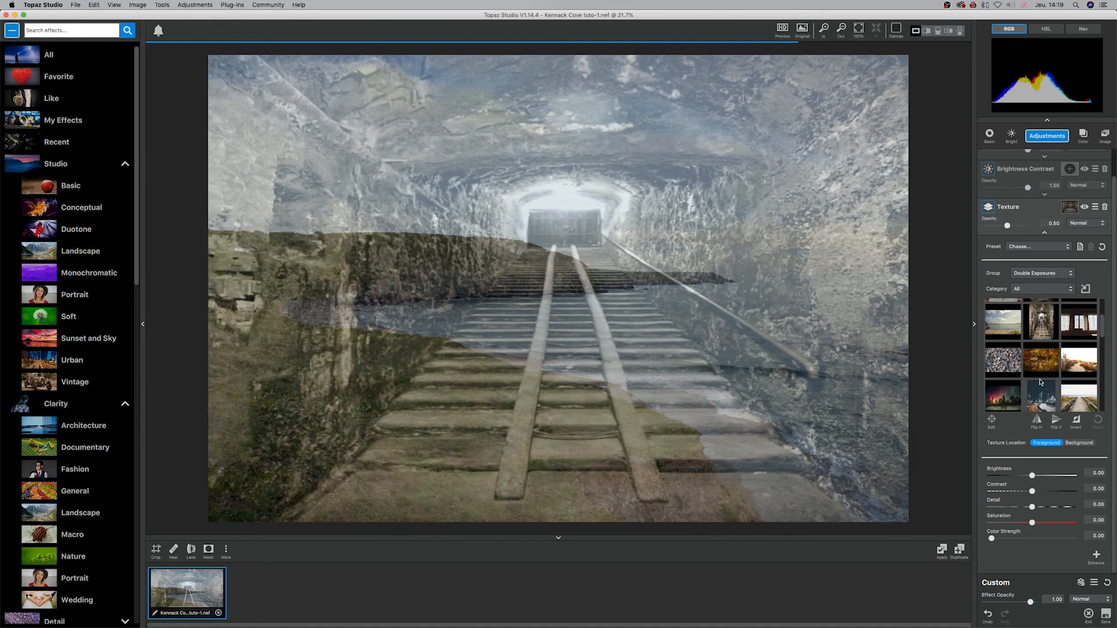
{"action": "scroll", "coordinate": [1053, 374], "scroll_direction": "down", "scroll_amount": 2}
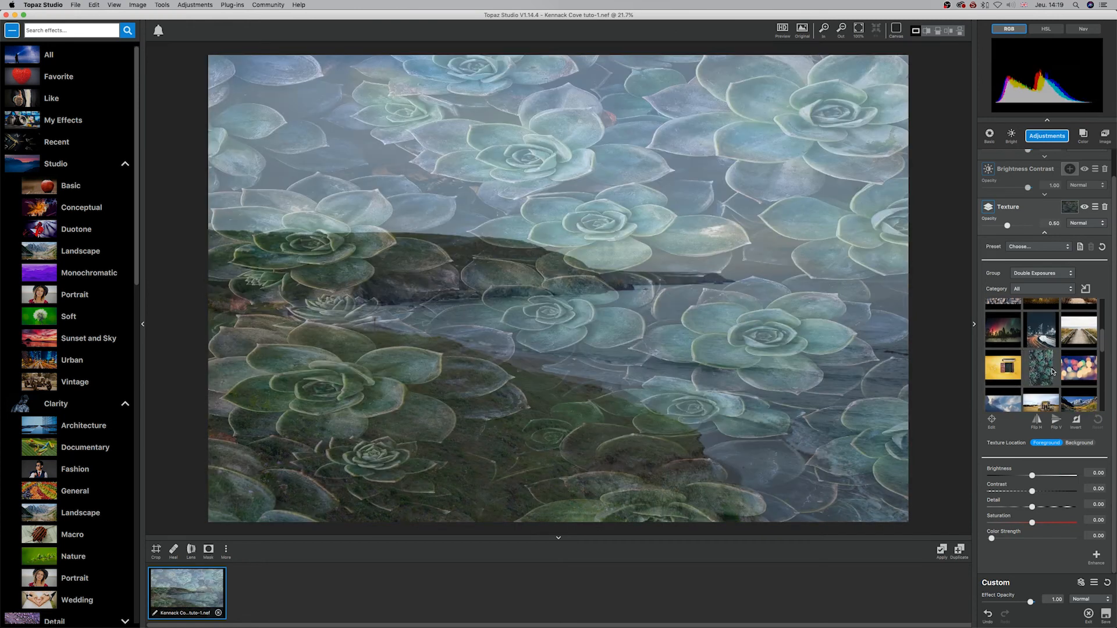
{"action": "scroll", "coordinate": [1082, 367], "scroll_direction": "down", "scroll_amount": 2}
{"action": "scroll", "coordinate": [1082, 367], "scroll_direction": "down", "scroll_amount": 2}
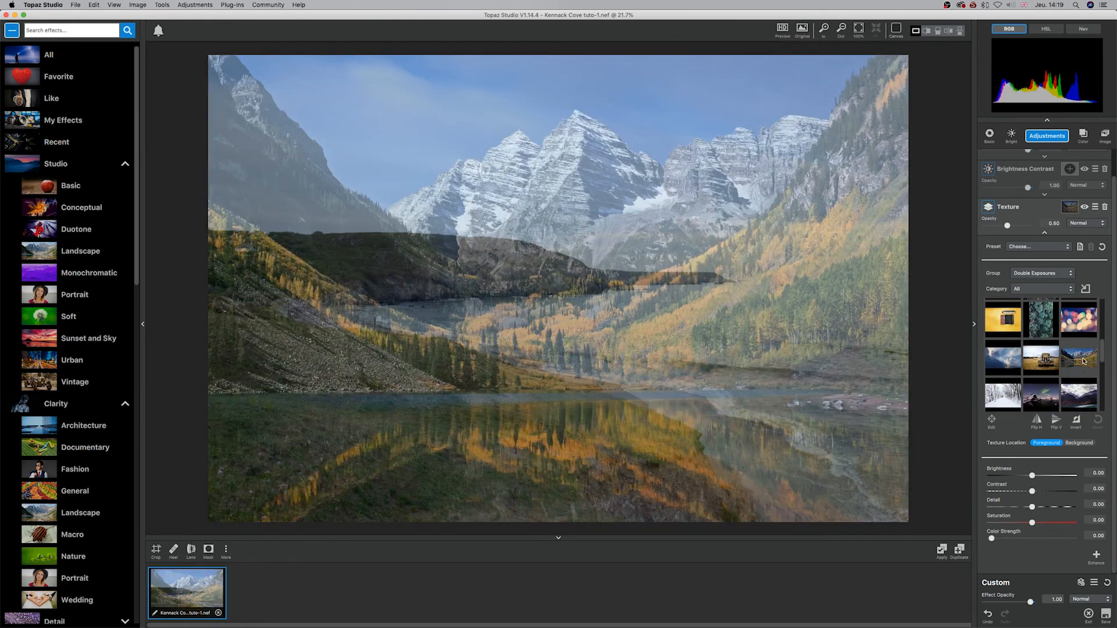
Step: Switch the texture group to Light Leaks and preview several of its light effects on the photo
{"action": "left_click", "coordinate": [1062, 275]}
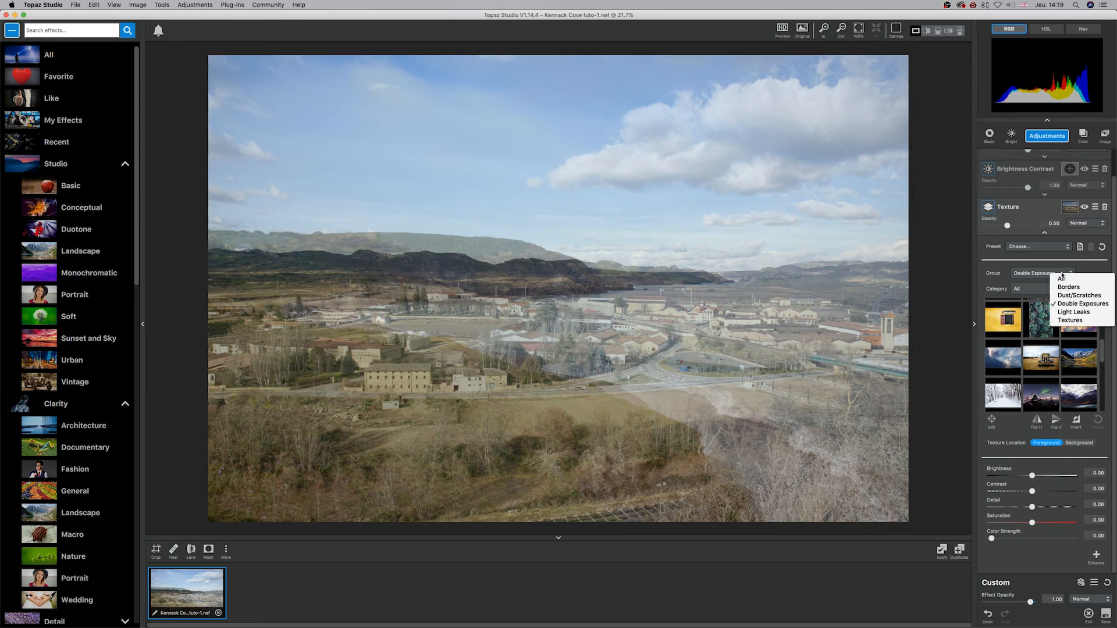
{"action": "left_click", "coordinate": [1085, 315]}
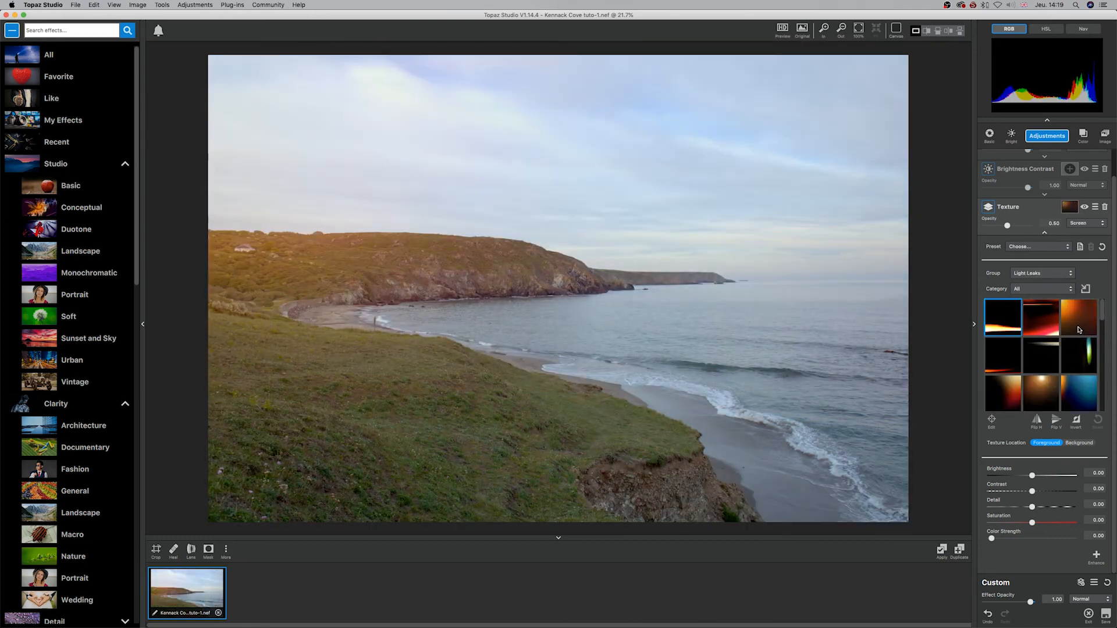
{"action": "scroll", "coordinate": [1041, 323], "scroll_direction": "down", "scroll_amount": 2}
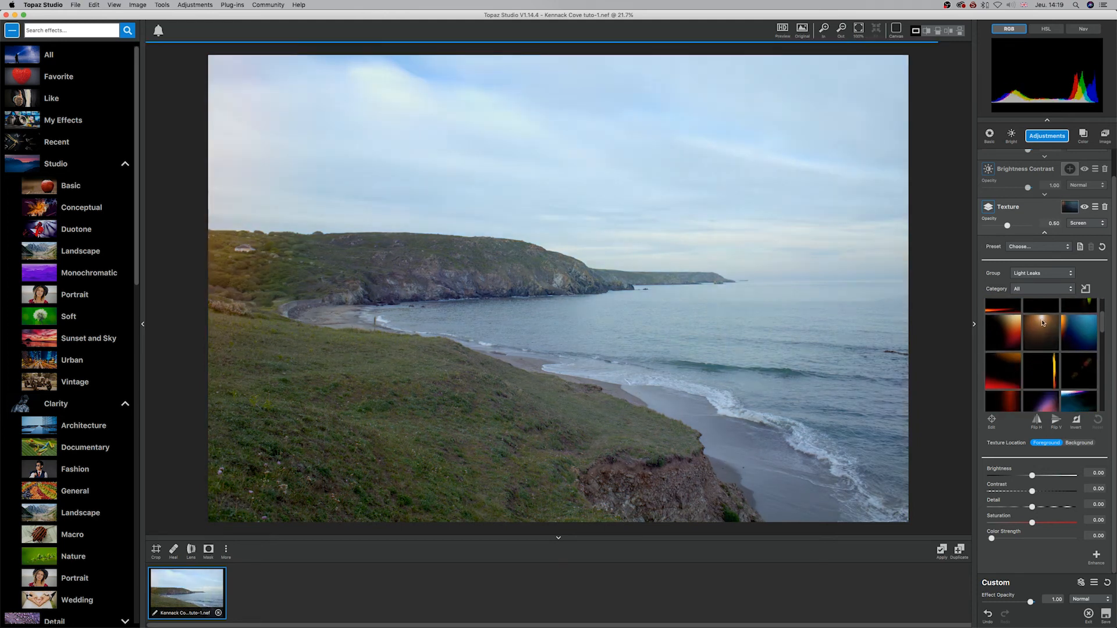
{"action": "scroll", "coordinate": [1044, 325], "scroll_direction": "down", "scroll_amount": 2}
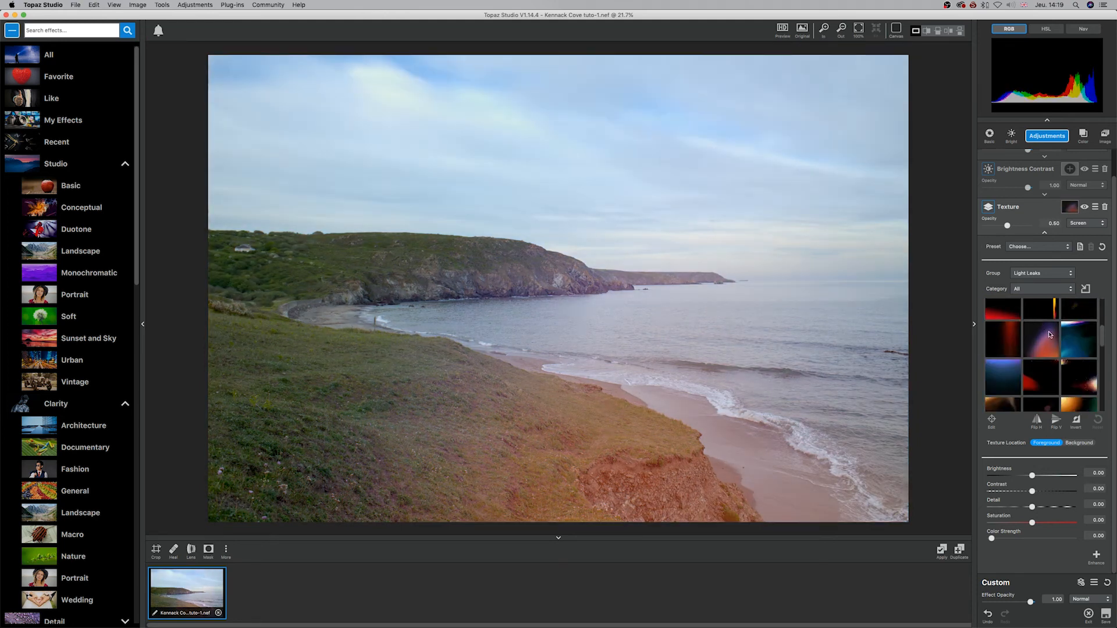
{"action": "scroll", "coordinate": [1050, 335], "scroll_direction": "down", "scroll_amount": 3}
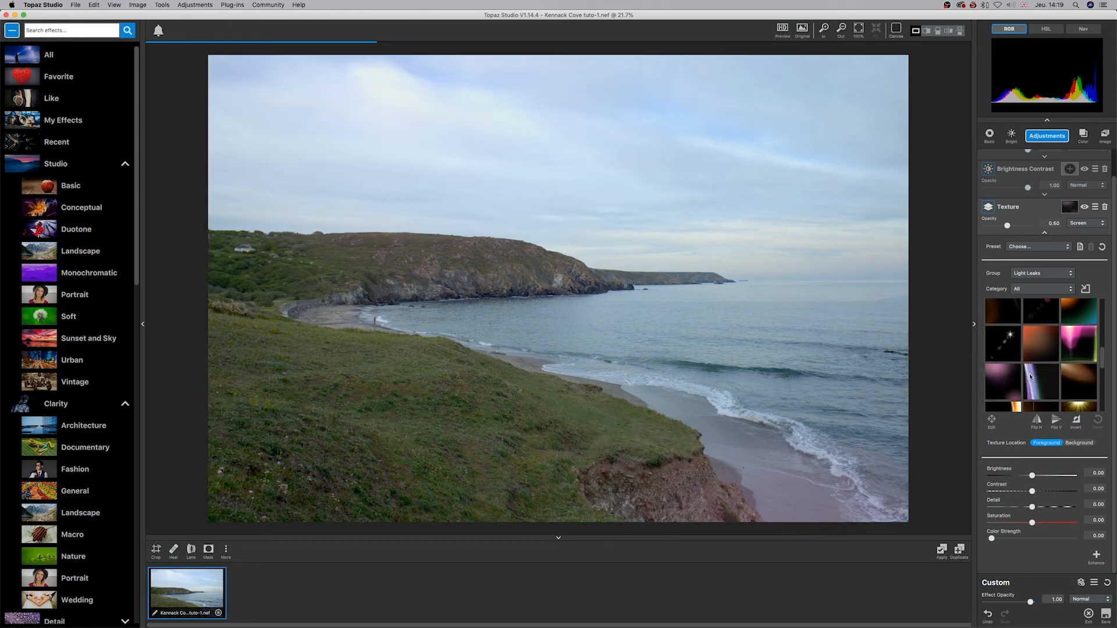
{"action": "scroll", "coordinate": [1065, 385], "scroll_direction": "down", "scroll_amount": 2}
{"action": "scroll", "coordinate": [1065, 386], "scroll_direction": "down", "scroll_amount": 2}
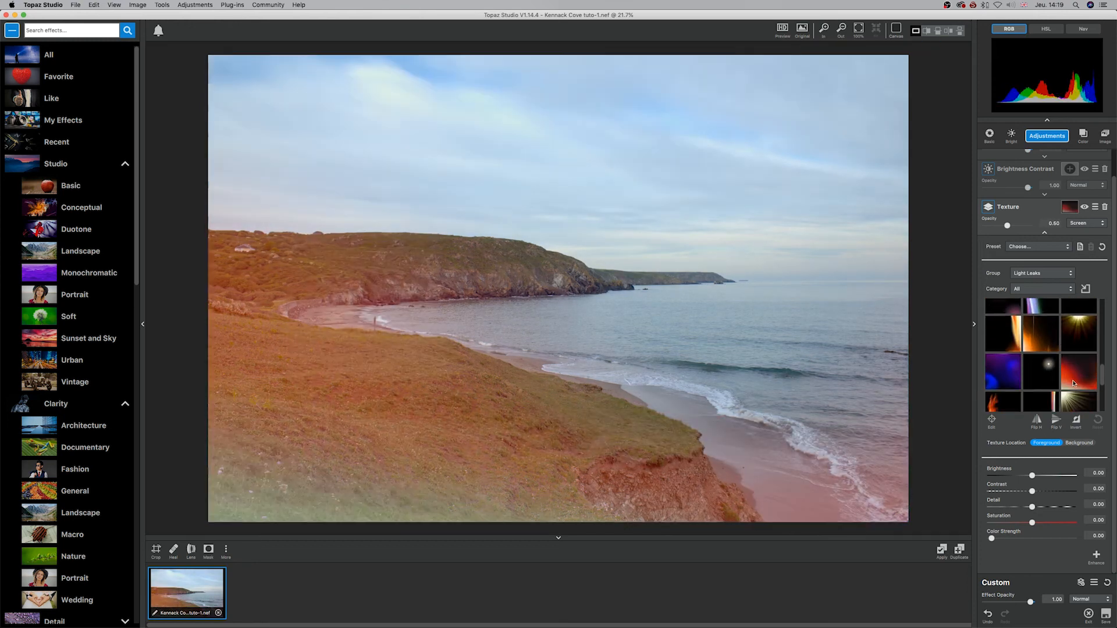
Step: Set the texture group to Textures and browse its images through to the end of the collection
{"action": "left_click", "coordinate": [1042, 273]}
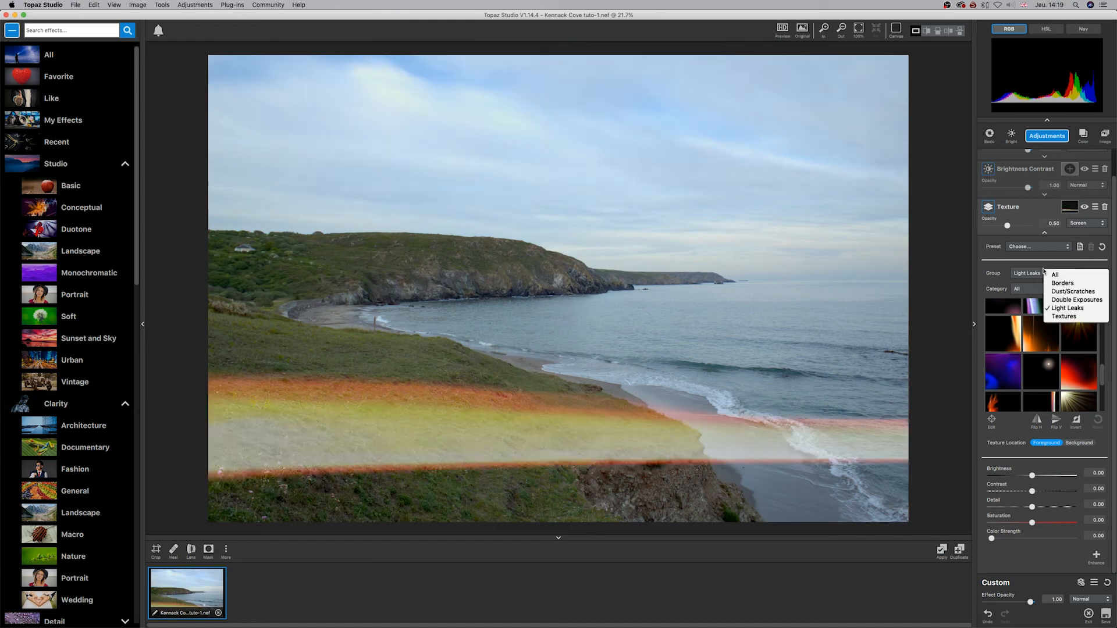
{"action": "left_click", "coordinate": [1064, 316]}
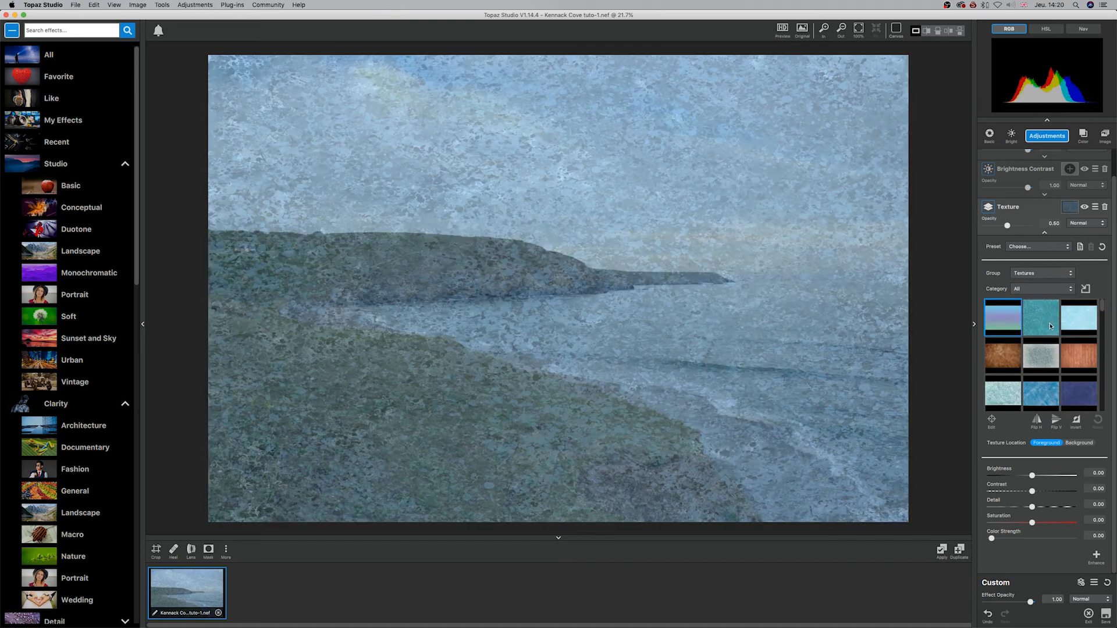
{"action": "scroll", "coordinate": [1051, 326], "scroll_direction": "down", "scroll_amount": 5}
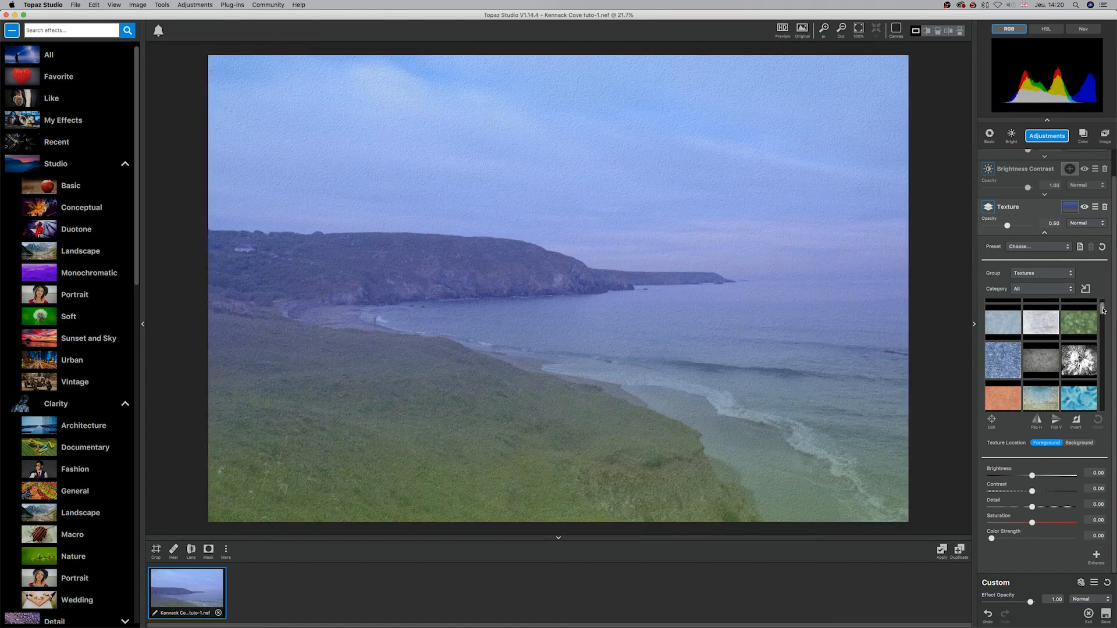
{"action": "left_click_drag", "start_coordinate": [1102, 308], "coordinate": [1106, 414]}
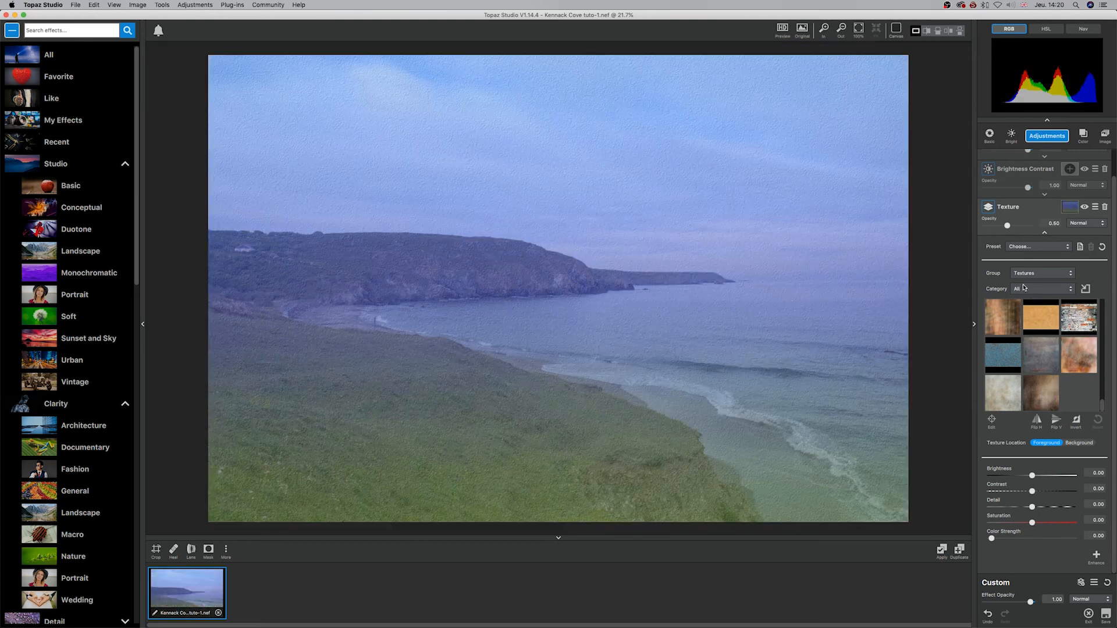
Step: Preview the Bokeh category of textures on the photo and switch to the Heavy Grunge category
{"action": "left_click", "coordinate": [1032, 289]}
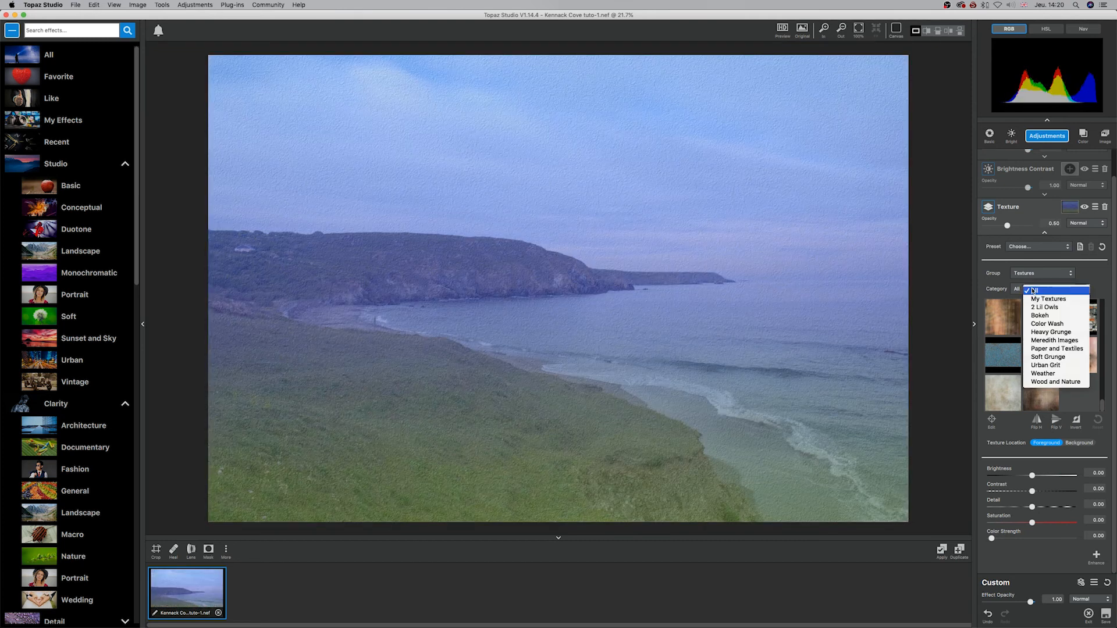
{"action": "left_click", "coordinate": [1044, 315]}
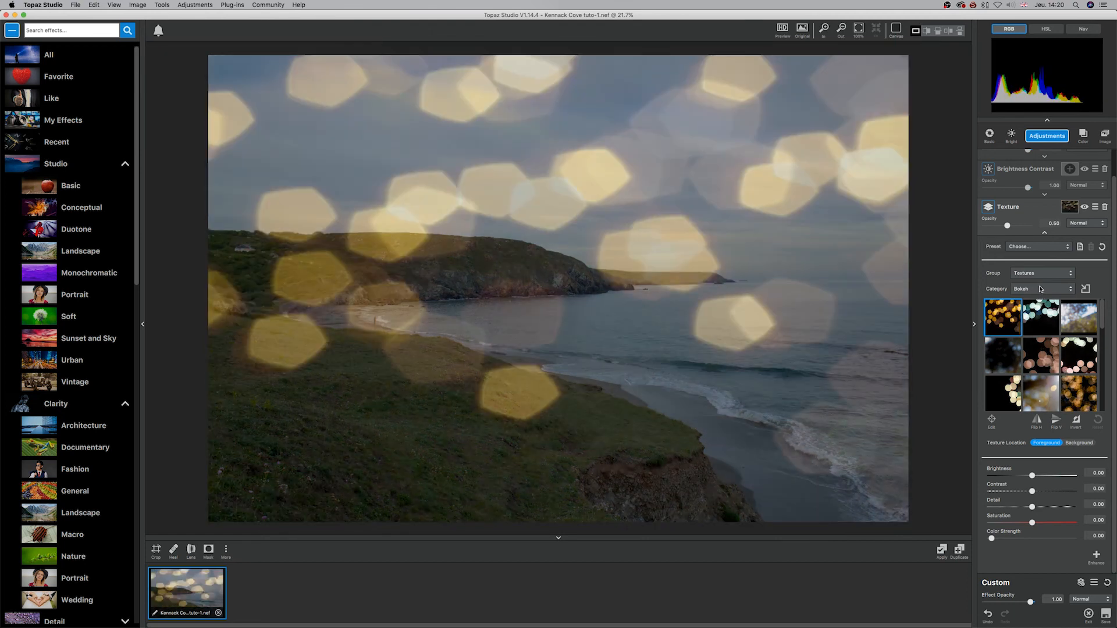
{"action": "left_click", "coordinate": [1040, 289]}
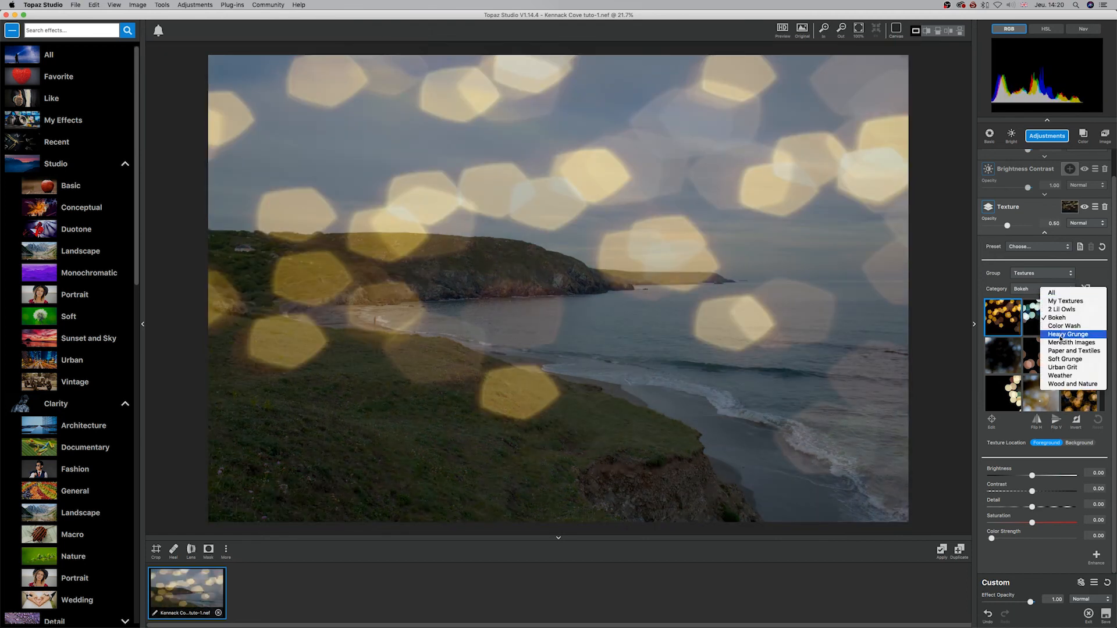
{"action": "left_click", "coordinate": [1060, 335]}
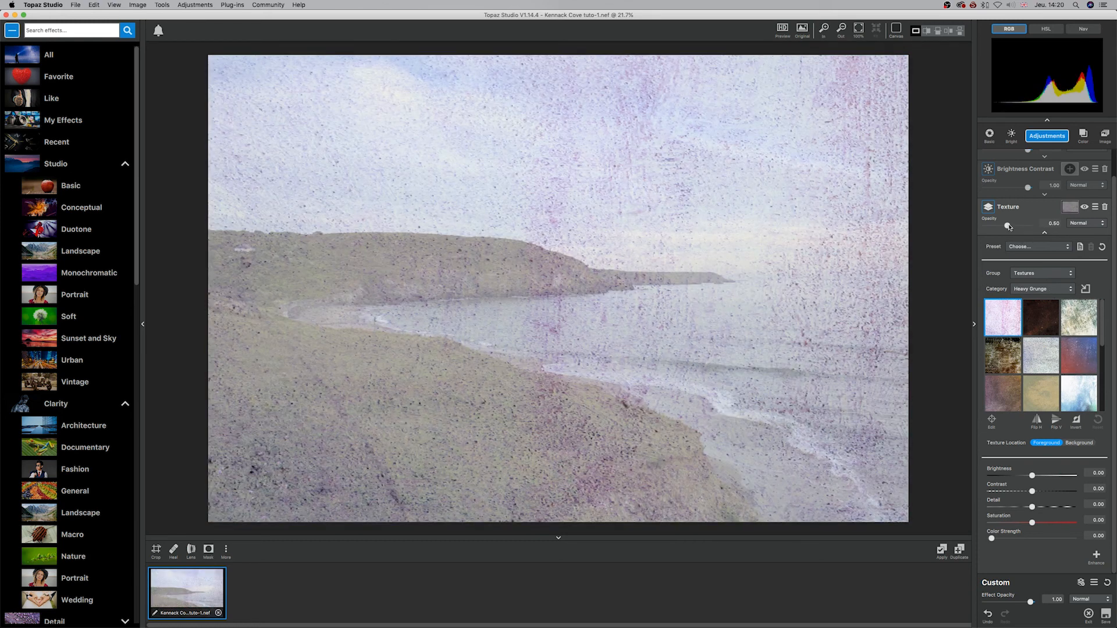
Step: Lower the Heavy Grunge texture's opacity to 0.18 and compare the Background texture location with Foreground
{"action": "mouse_move", "coordinate": [1008, 226]}
{"action": "left_mouse_down"}
{"action": "mouse_move", "coordinate": [989, 225]}
{"action": "mouse_move", "coordinate": [1044, 223]}
{"action": "mouse_move", "coordinate": [995, 225]}
{"action": "left_mouse_up"}
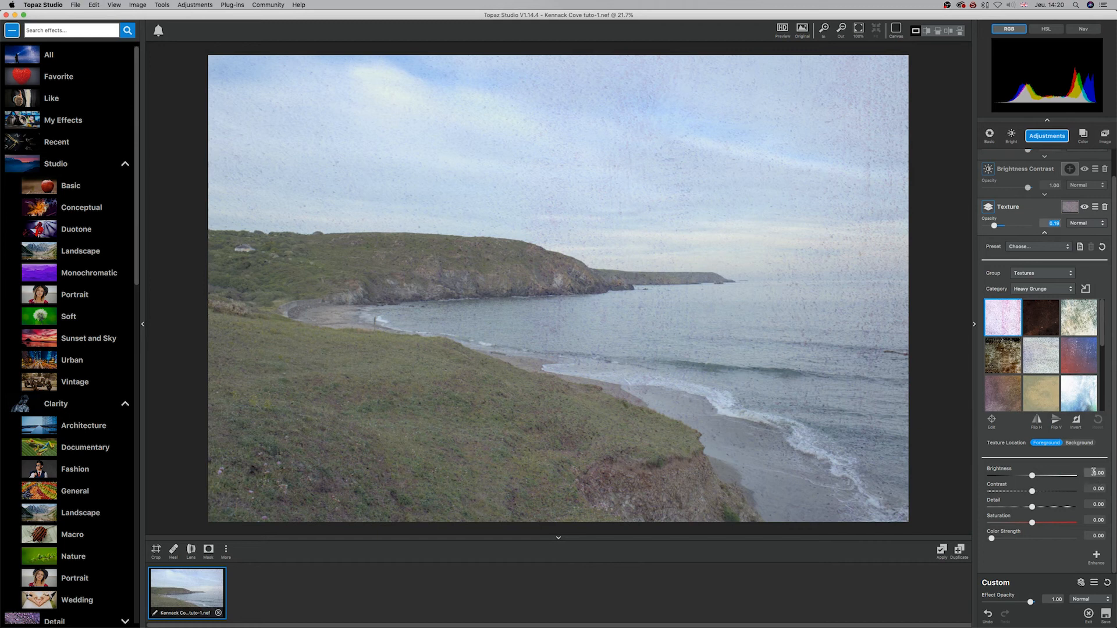
{"action": "left_click", "coordinate": [1079, 443]}
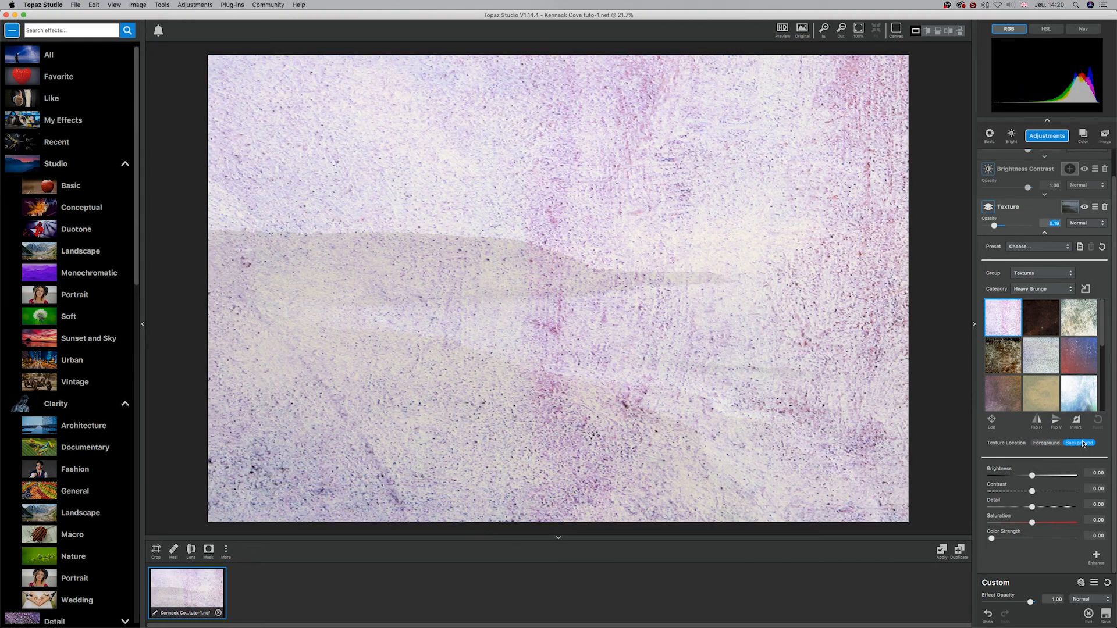
{"action": "left_click", "coordinate": [1049, 444]}
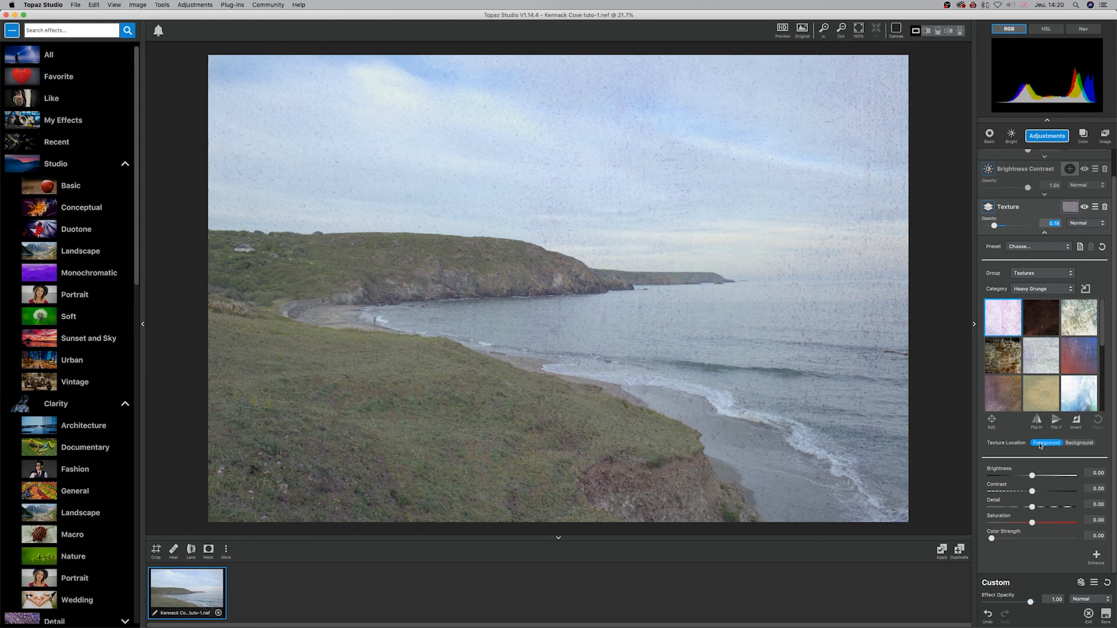
Step: Try shrinking and moving the texture's frame over the photo, and reset its placement
{"action": "left_click", "coordinate": [992, 426]}
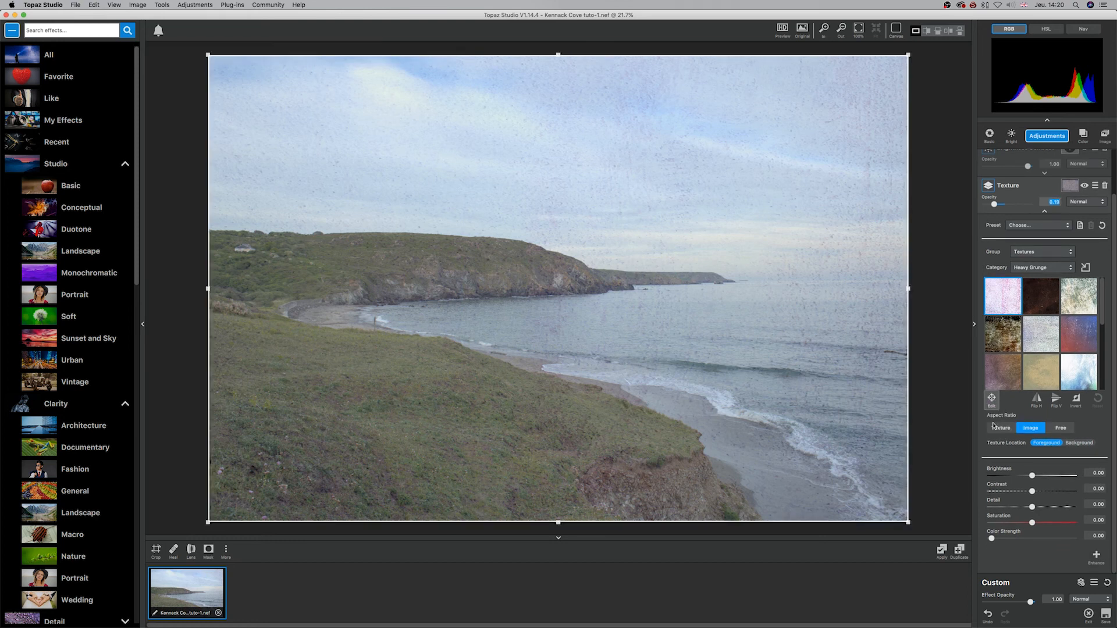
{"action": "left_click_drag", "start_coordinate": [910, 288], "coordinate": [715, 291]}
{"action": "left_click_drag", "start_coordinate": [525, 279], "coordinate": [650, 299]}
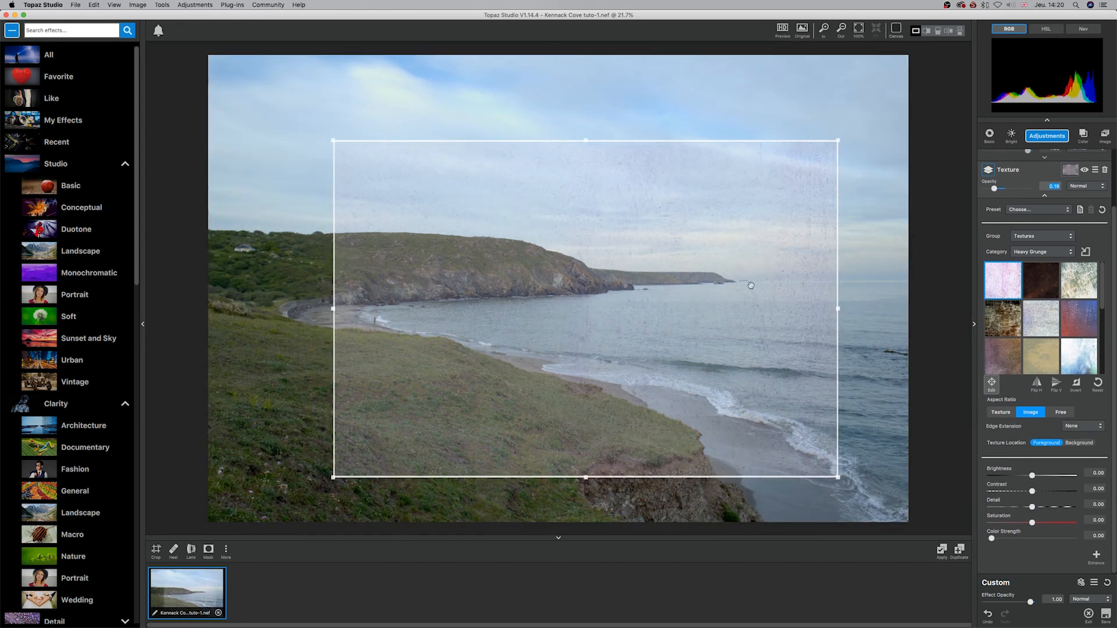
{"action": "left_click_drag", "start_coordinate": [585, 139], "coordinate": [585, 163]}
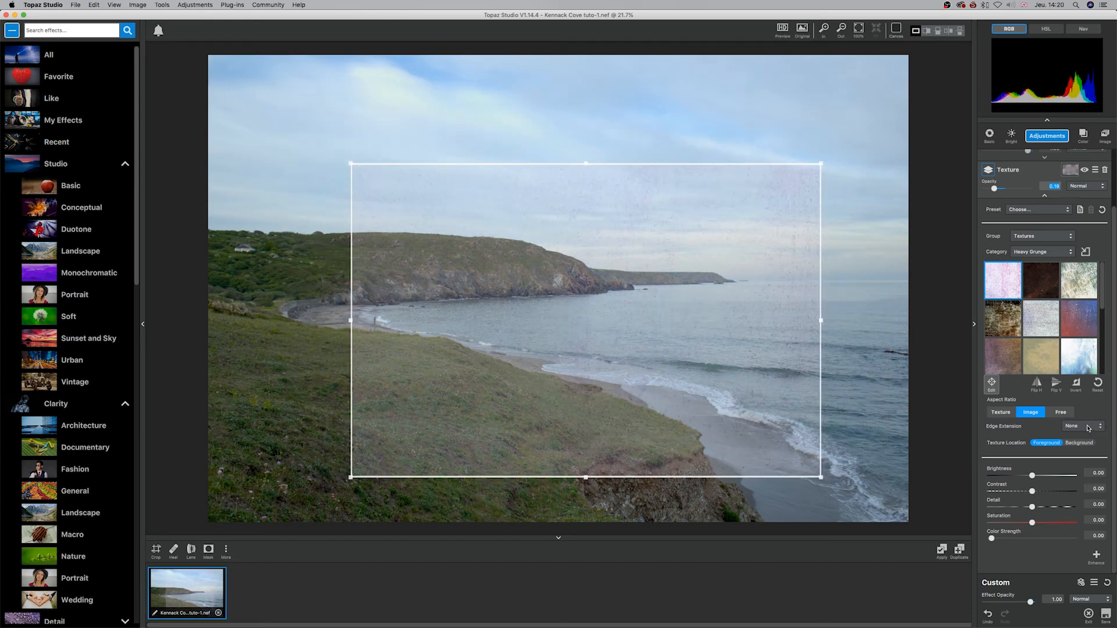
{"action": "left_click", "coordinate": [1104, 383]}
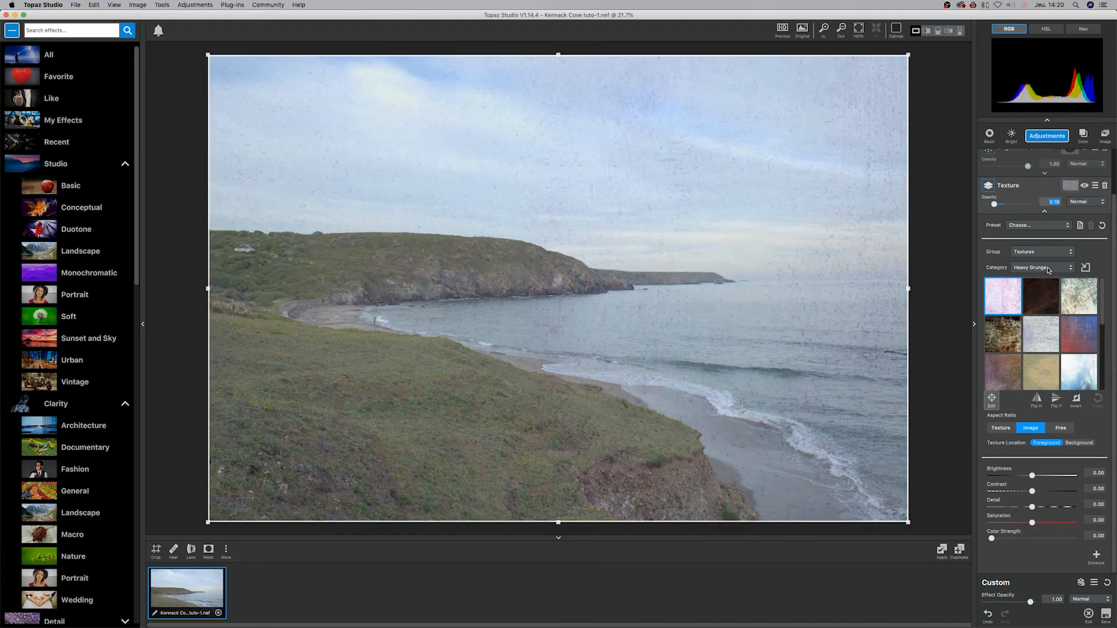
Step: Try the Bokeh category again and switch the texture group to Light Leaks
{"action": "left_click", "coordinate": [1048, 267]}
{"action": "left_click", "coordinate": [1069, 298]}
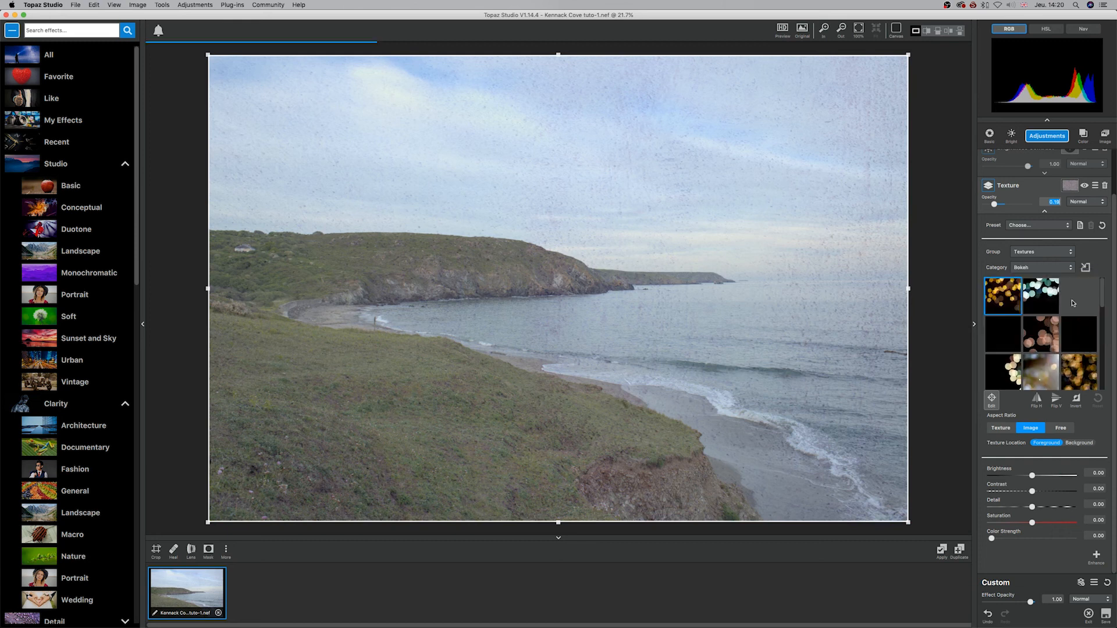
{"action": "left_click", "coordinate": [1050, 267]}
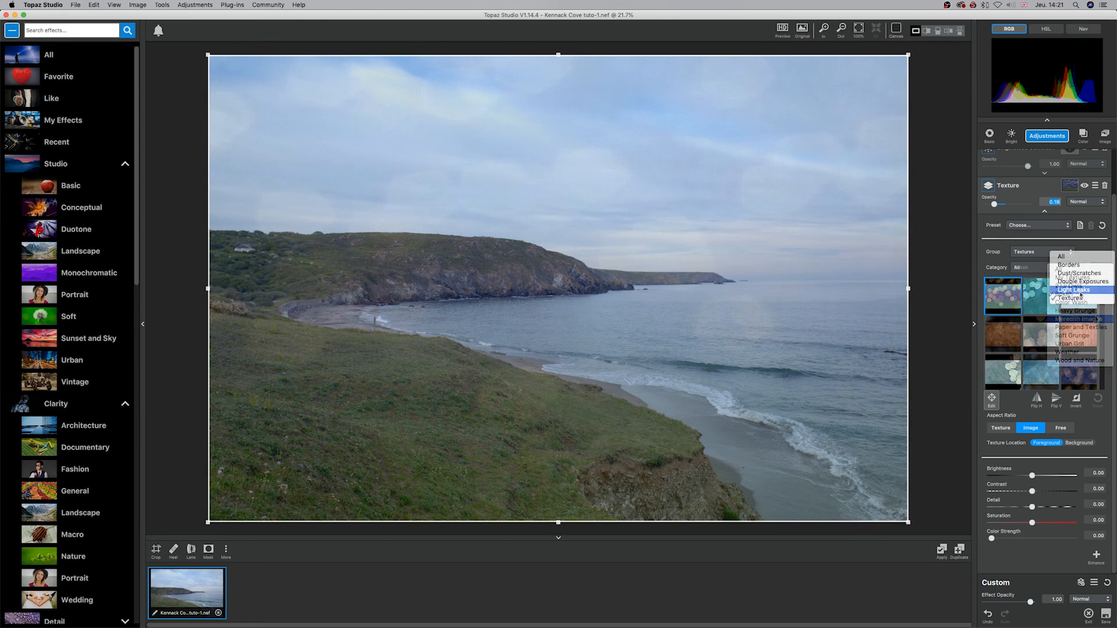
{"action": "left_click", "coordinate": [1078, 290]}
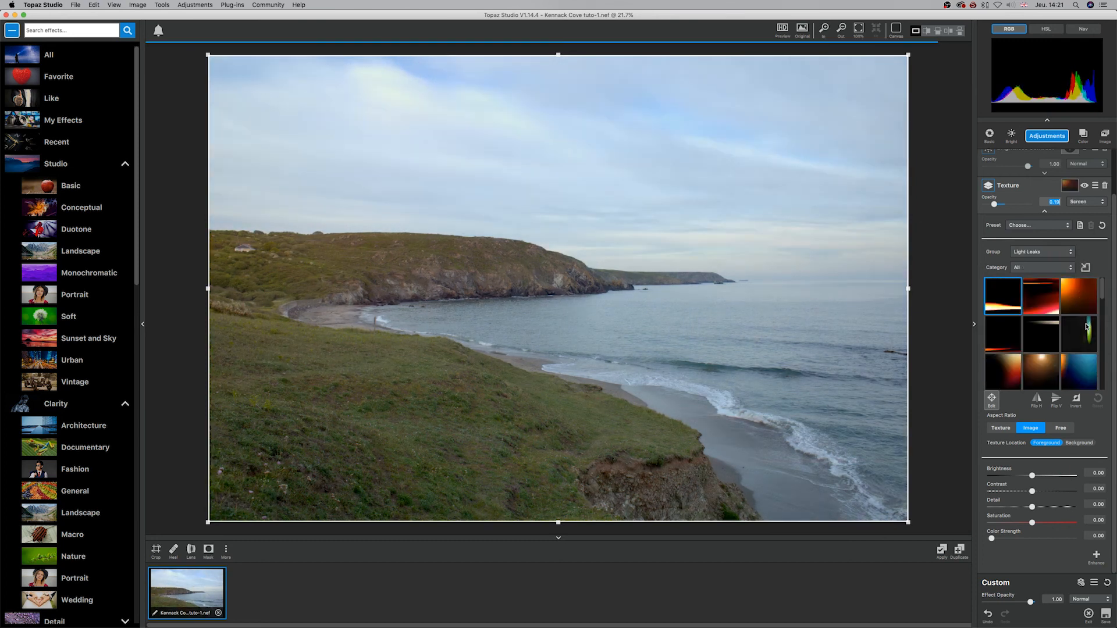
Step: Preview several light leaks on the photo and apply the white starburst on black
{"action": "left_click", "coordinate": [1085, 334]}
{"action": "left_click", "coordinate": [1012, 310]}
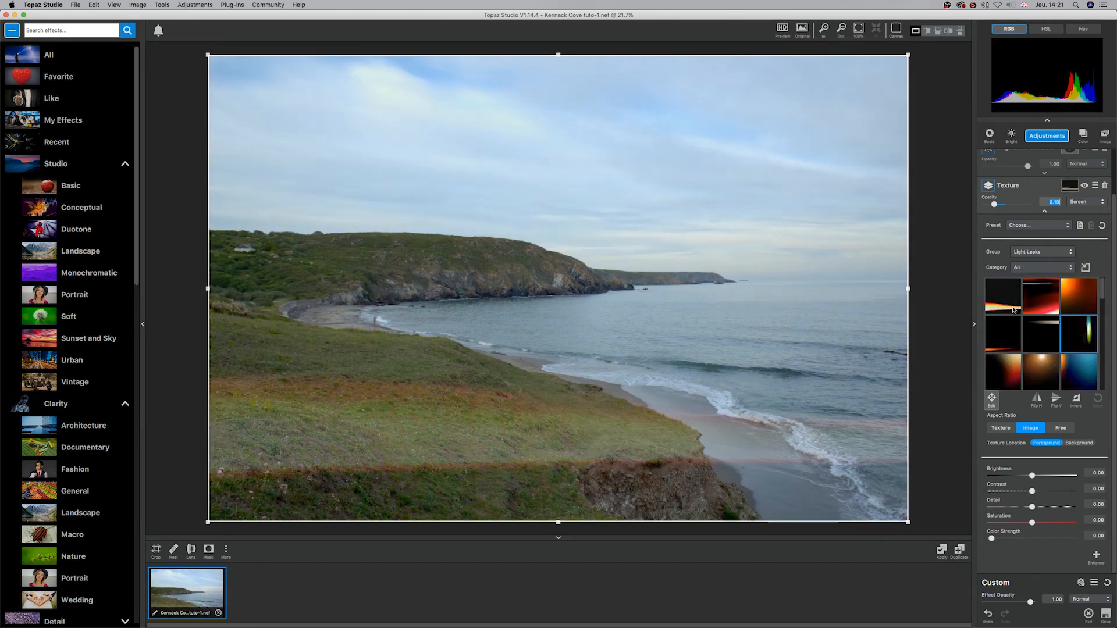
{"action": "left_click", "coordinate": [1043, 364]}
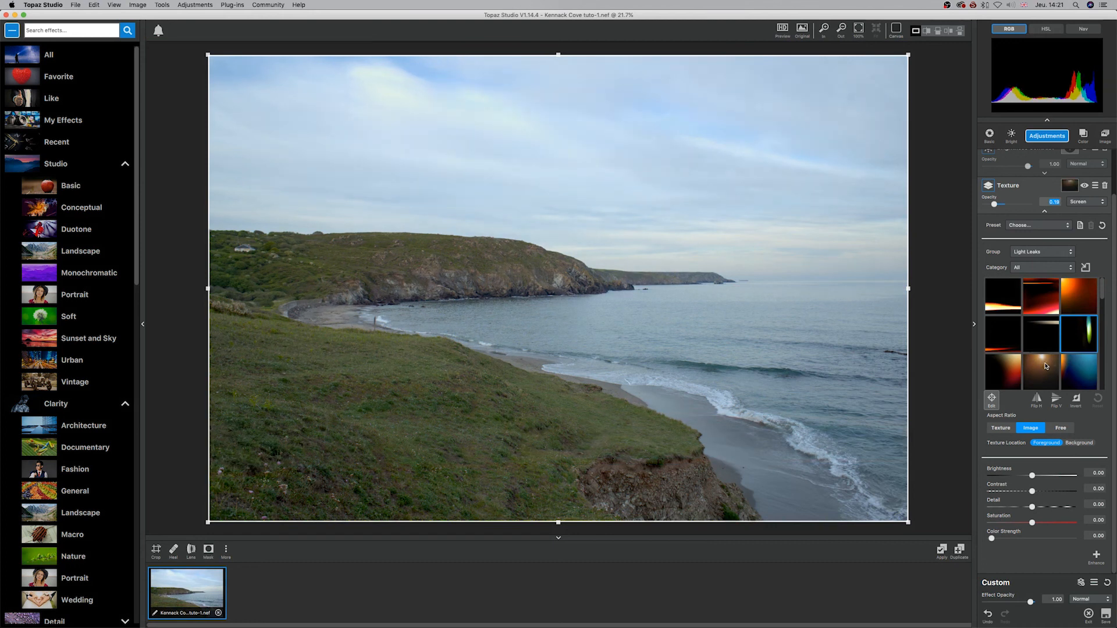
{"action": "scroll", "coordinate": [1045, 366], "scroll_direction": "down", "scroll_amount": 5}
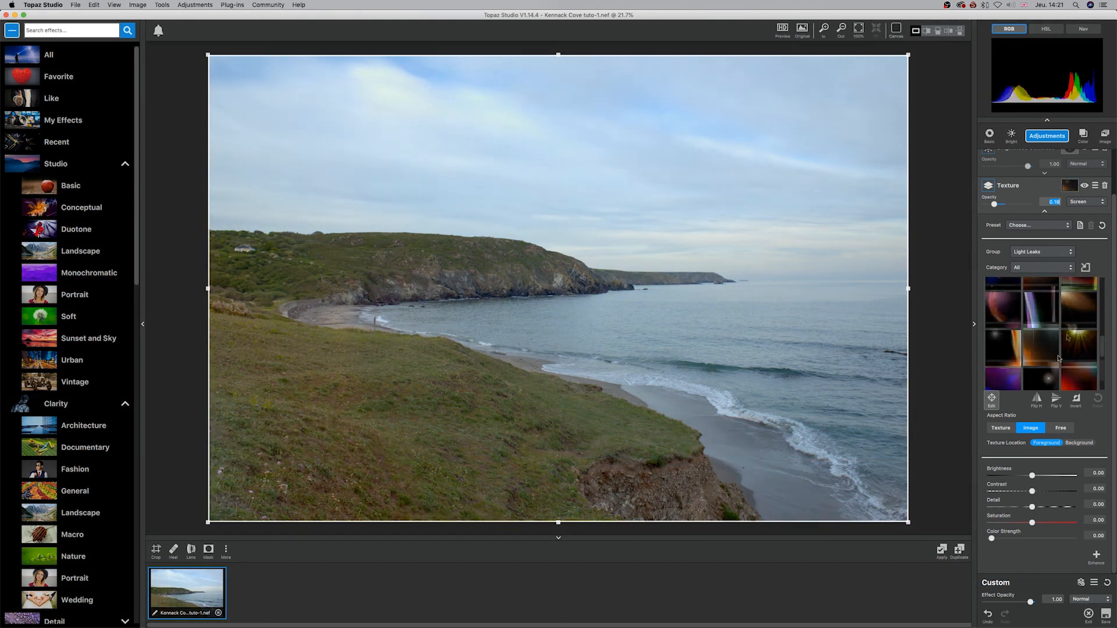
{"action": "scroll", "coordinate": [1047, 355], "scroll_direction": "down", "scroll_amount": 2}
{"action": "left_click", "coordinate": [999, 341]}
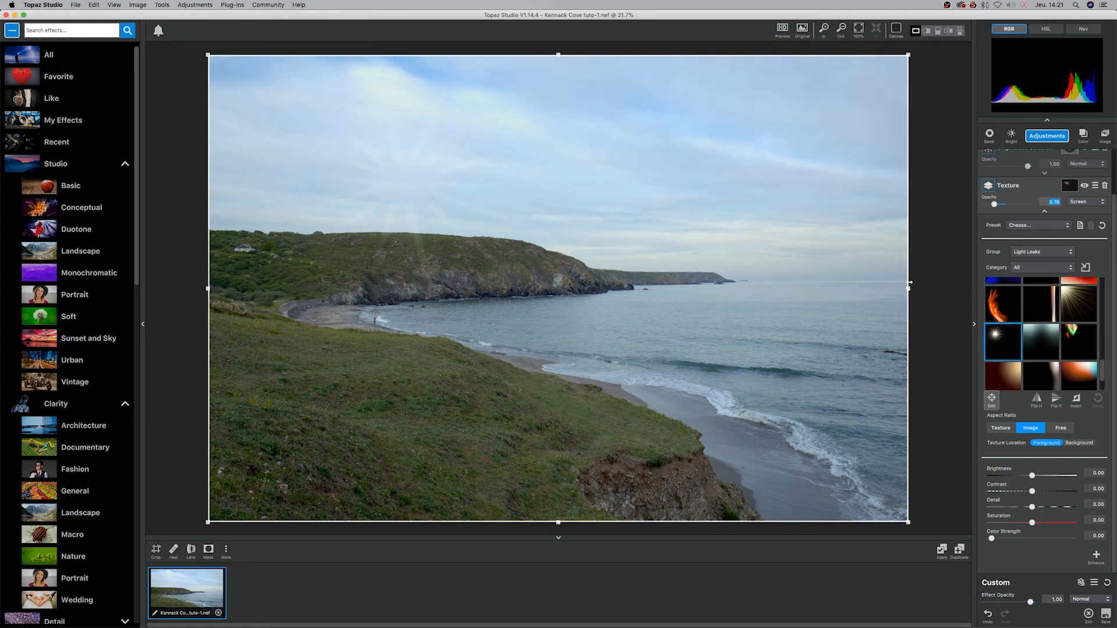
Step: Shrink the starburst overlay, raise its opacity to 0.33 and place it over the tip of the headland
{"action": "left_click_drag", "start_coordinate": [909, 287], "coordinate": [661, 288]}
{"action": "left_click_drag", "start_coordinate": [400, 221], "coordinate": [467, 278]}
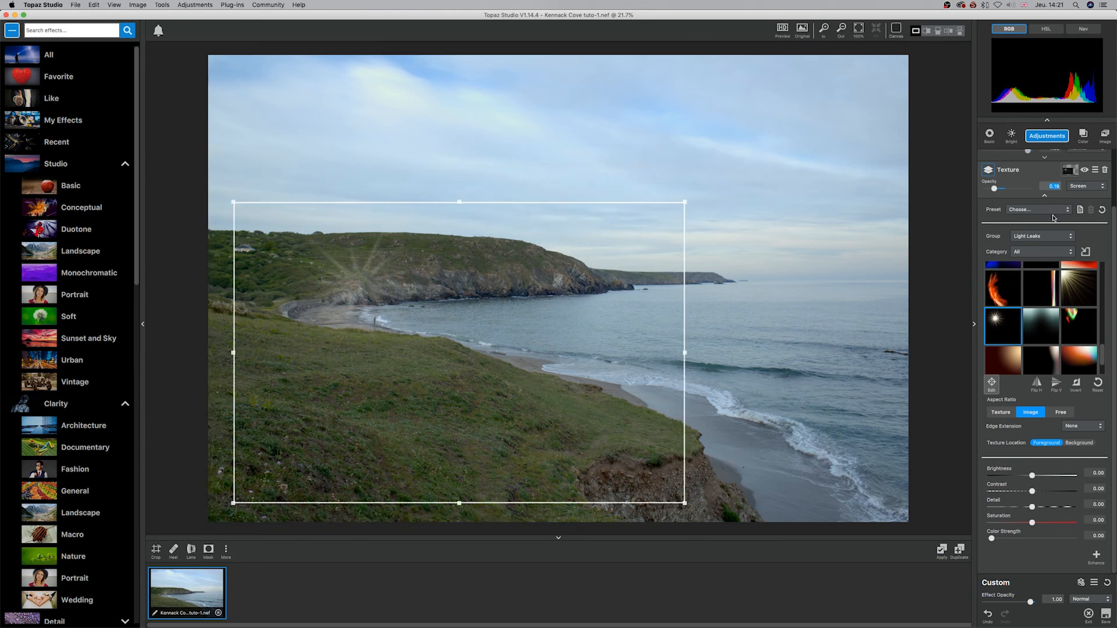
{"action": "left_click_drag", "start_coordinate": [994, 188], "coordinate": [1000, 190]}
{"action": "left_click_drag", "start_coordinate": [437, 336], "coordinate": [649, 346]}
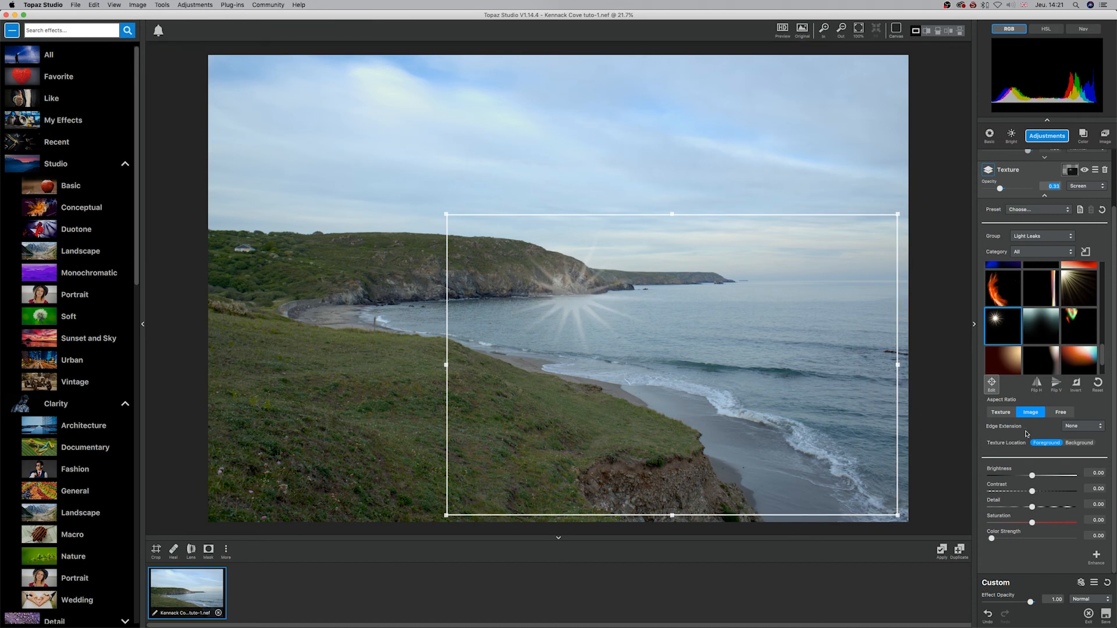
Step: Compare the Mirror, Tile and Extend edge extensions on the starburst overlay, and set the extension back to None
{"action": "left_click", "coordinate": [1098, 428]}
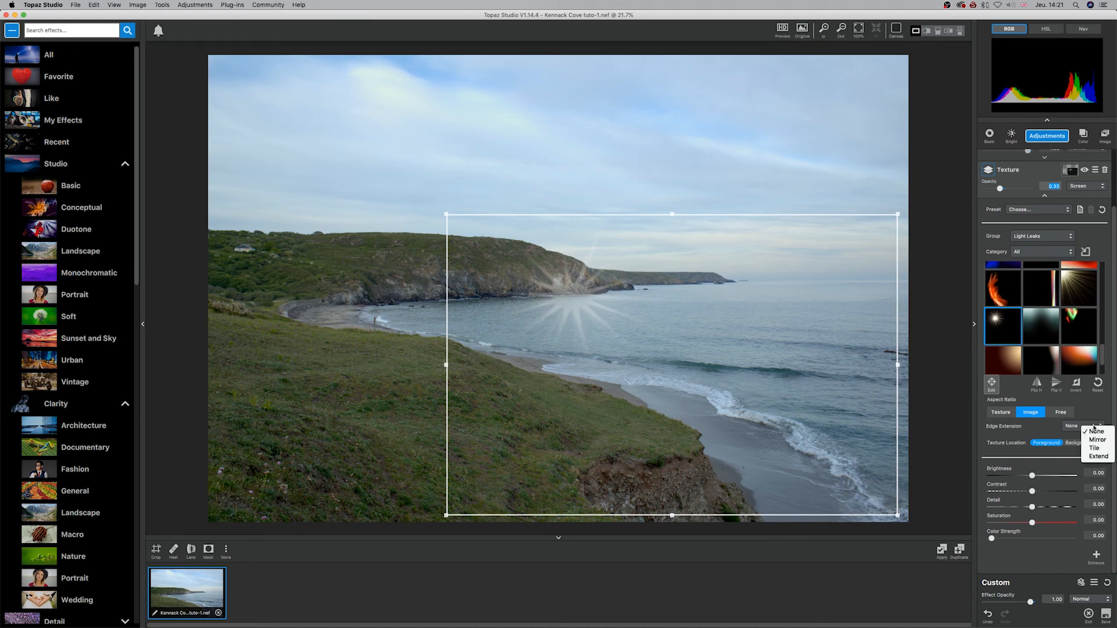
{"action": "left_click", "coordinate": [1097, 440]}
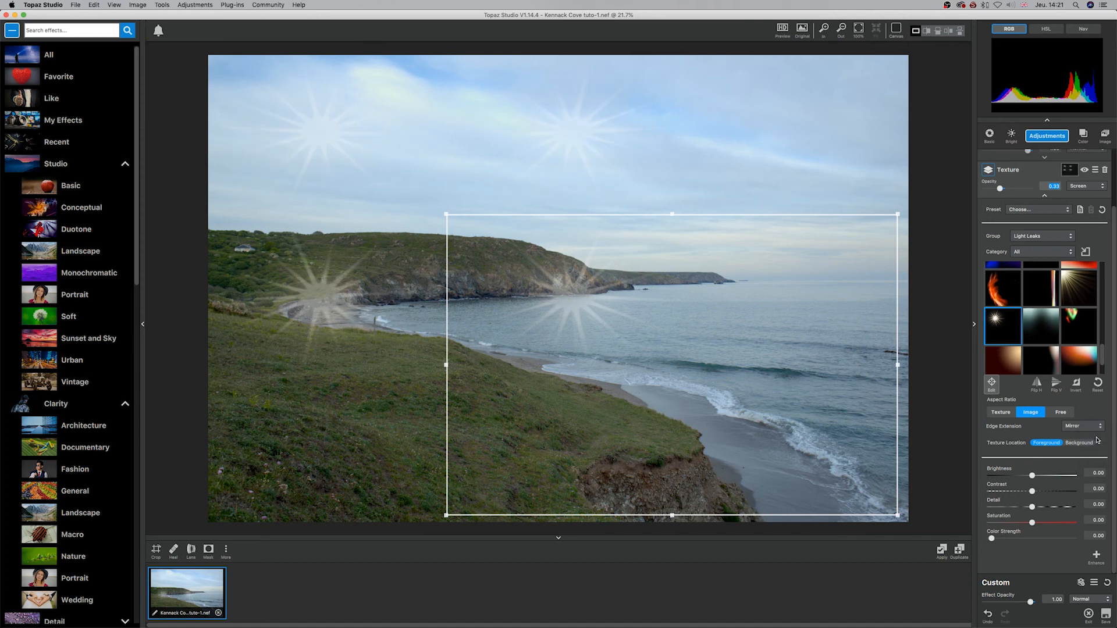
{"action": "left_click", "coordinate": [1091, 426]}
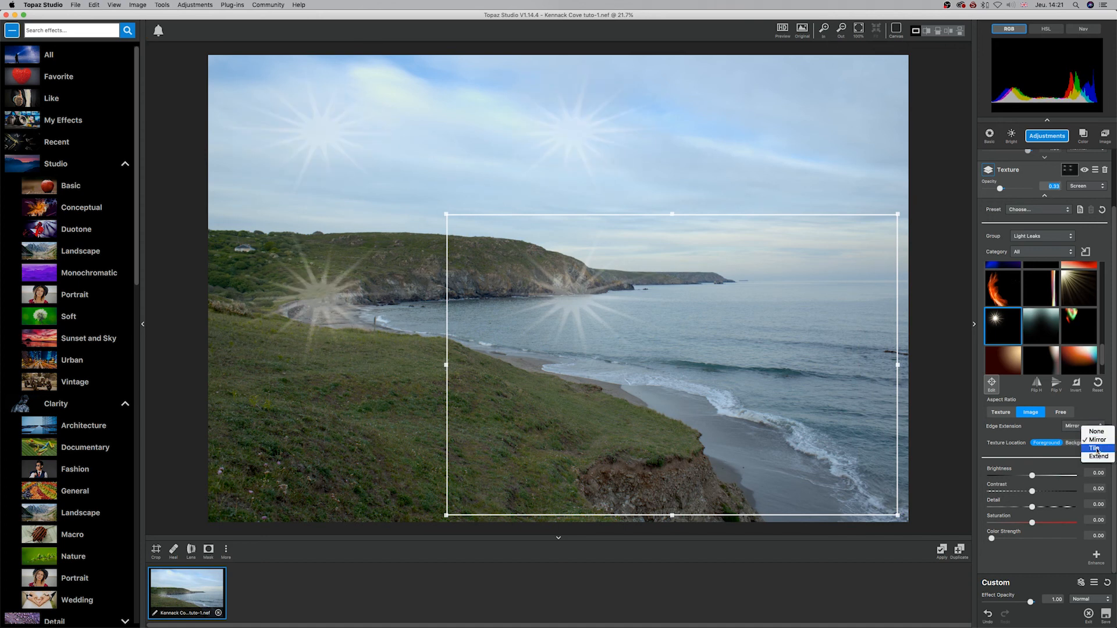
{"action": "left_click", "coordinate": [1097, 450]}
{"action": "left_click", "coordinate": [1092, 425]}
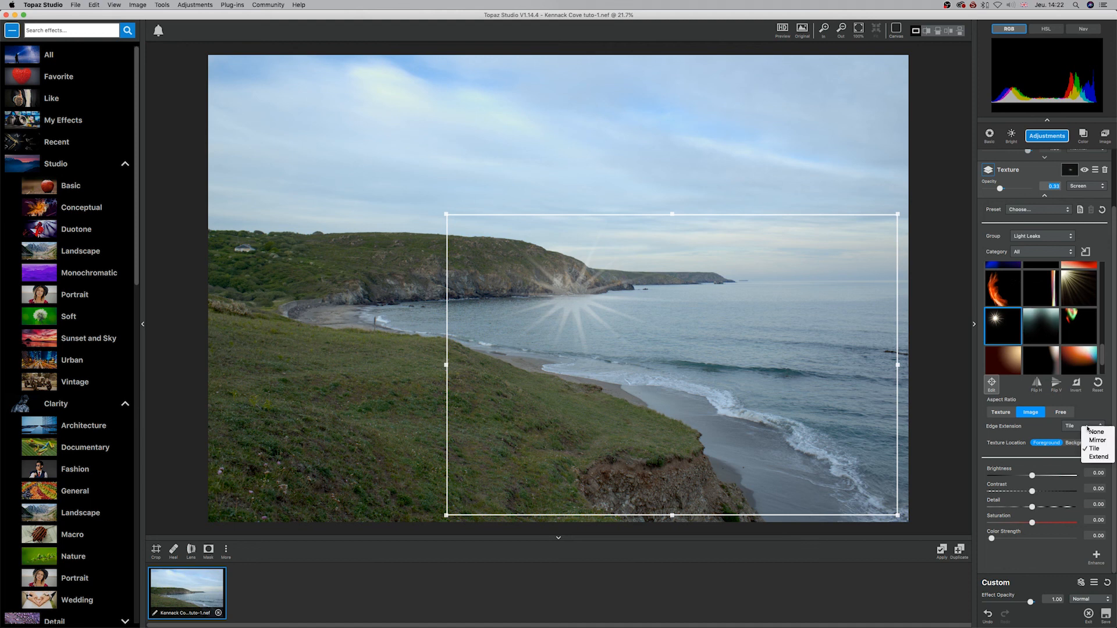
{"action": "left_click", "coordinate": [1096, 457]}
{"action": "left_click", "coordinate": [1093, 427]}
{"action": "left_click", "coordinate": [1097, 444]}
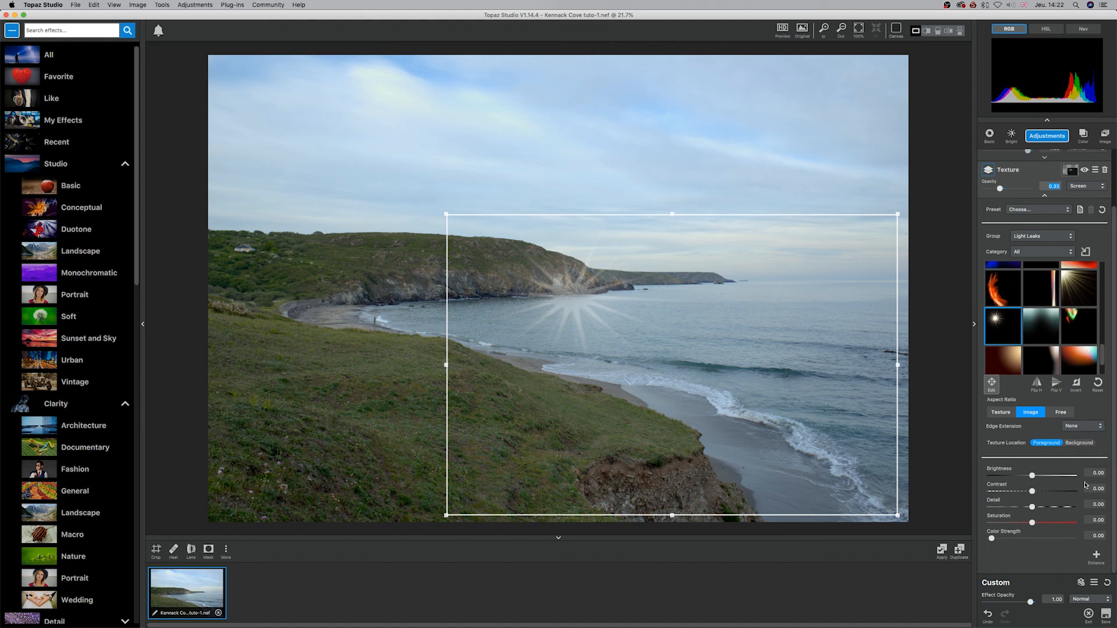
Step: Set the starburst's brightness to 0.07, detail to 1.00 and saturation to 0.17, and test inverting and flipping it both ways
{"action": "left_click_drag", "start_coordinate": [1035, 477], "coordinate": [1039, 524]}
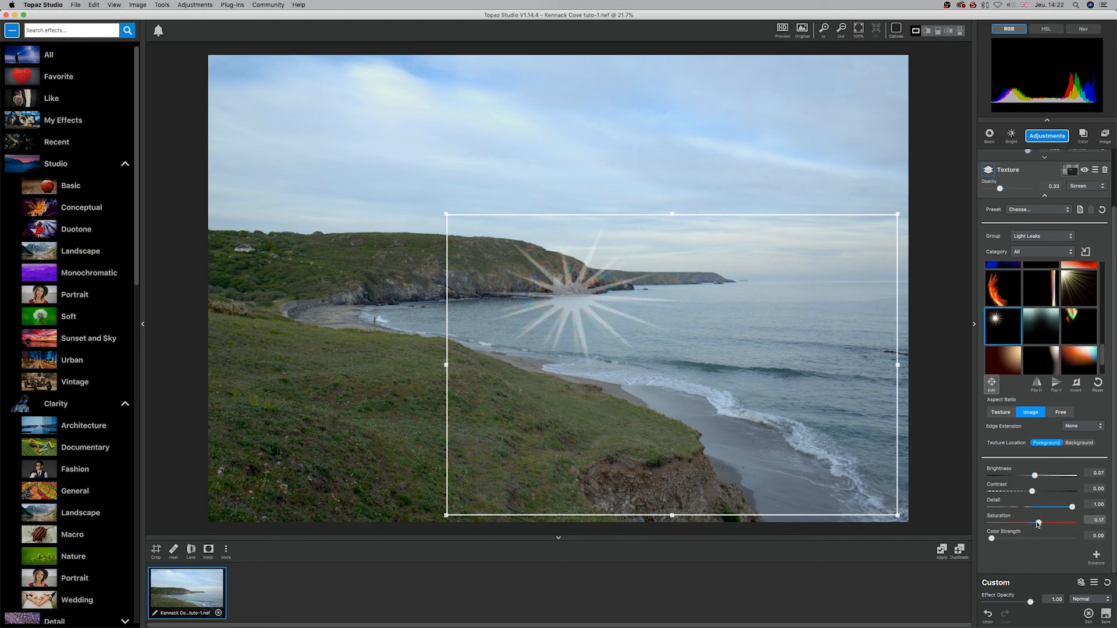
{"action": "scroll", "coordinate": [1053, 501], "scroll_direction": "up", "scroll_amount": 1}
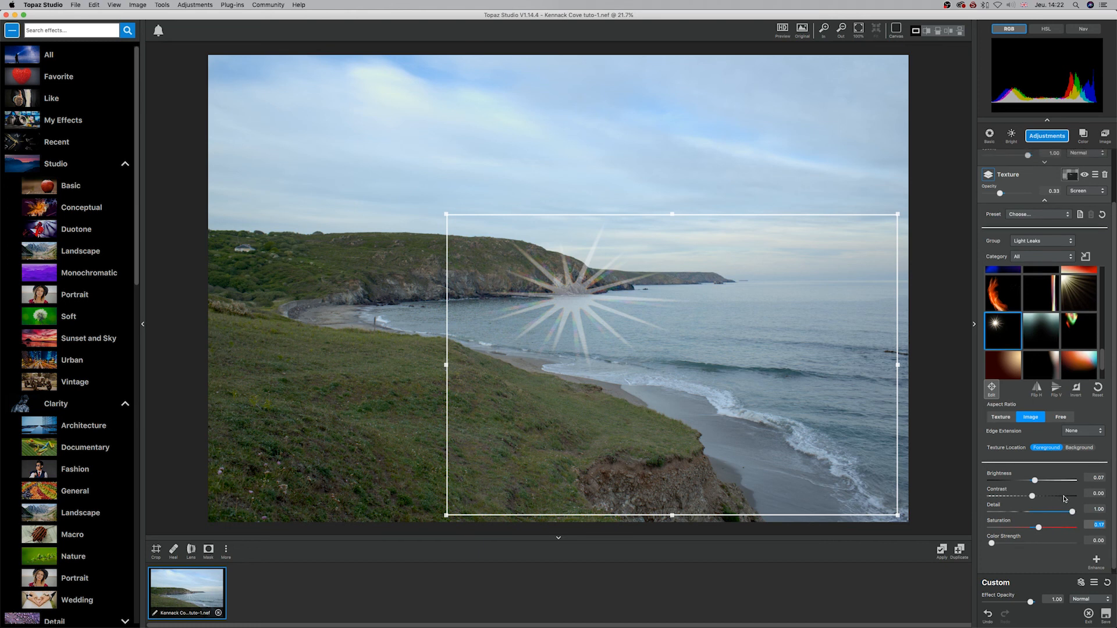
{"action": "left_click", "coordinate": [1076, 389]}
{"action": "left_click", "coordinate": [1077, 389]}
{"action": "left_click", "coordinate": [1056, 389]}
{"action": "left_click", "coordinate": [1056, 389]}
{"action": "left_click", "coordinate": [1039, 389]}
{"action": "left_click", "coordinate": [1039, 389]}
Step: Look through the Texture presets and reset the starburst overlay's placement to the full photo
{"action": "left_click", "coordinate": [1037, 215]}
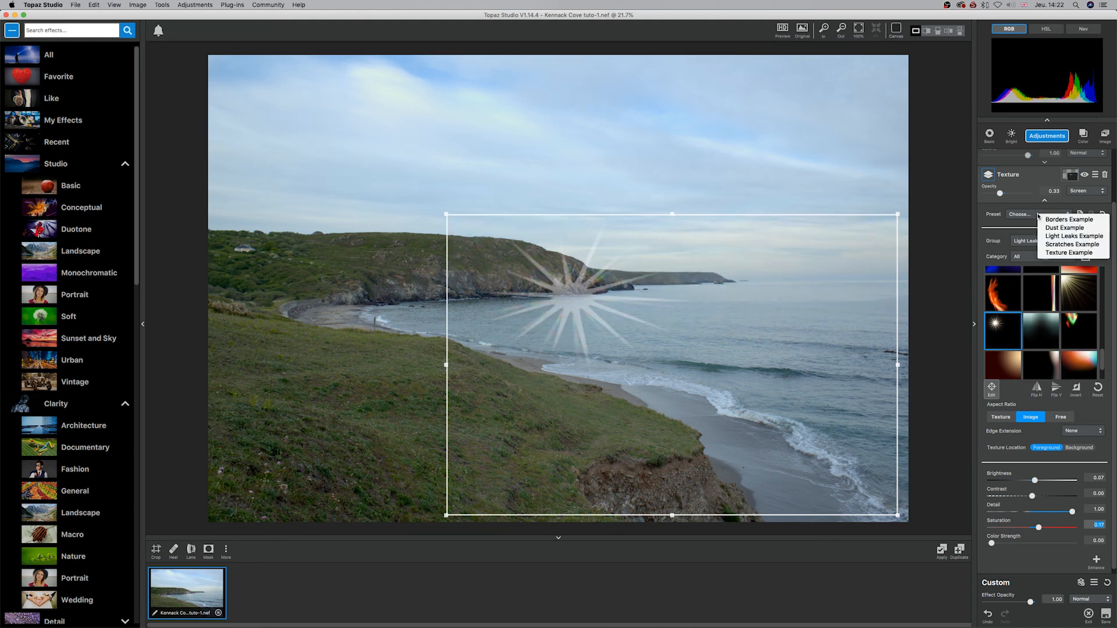
{"action": "left_click", "coordinate": [1068, 219]}
{"action": "left_click", "coordinate": [1095, 385]}
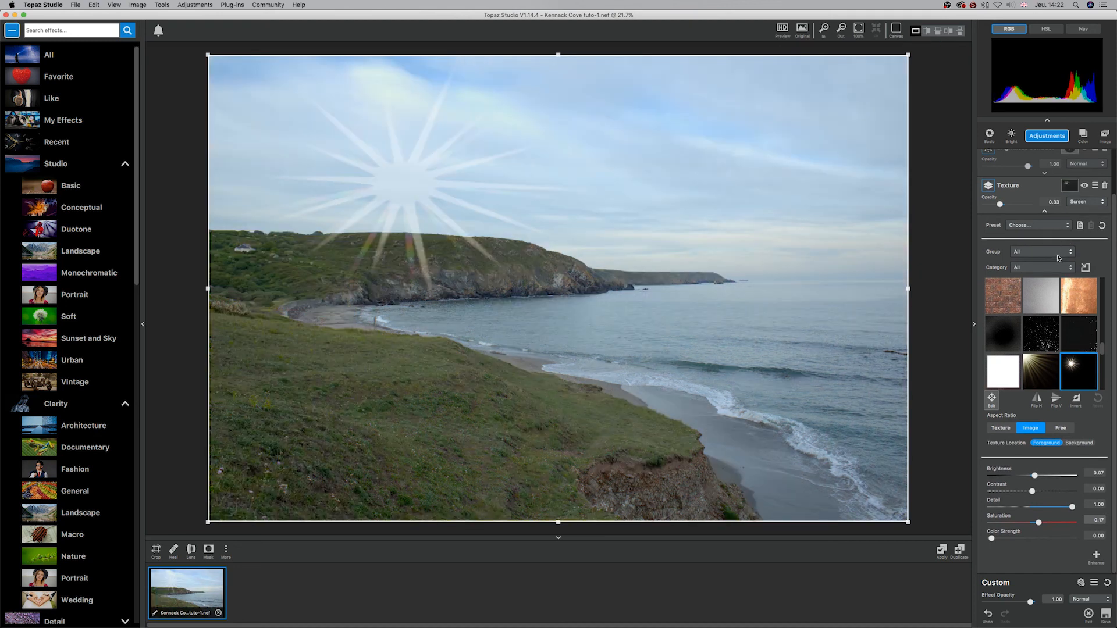
Step: Switch the texture group to Textures and apply the swirling white, blue and yellow image to the photo
{"action": "left_click", "coordinate": [1040, 273]}
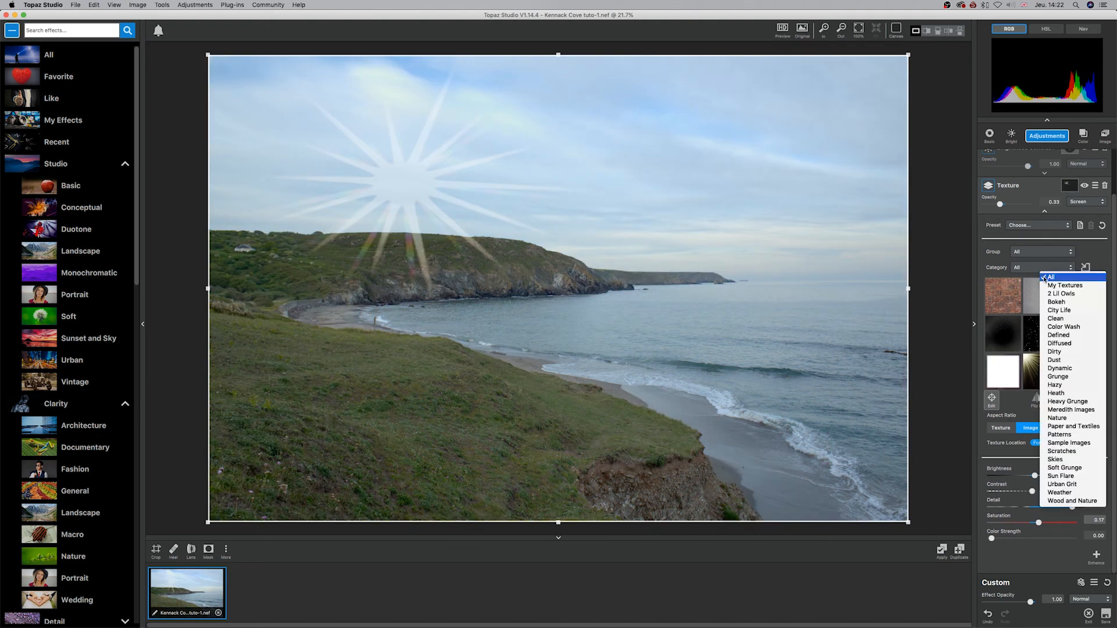
{"action": "left_click", "coordinate": [1041, 252]}
{"action": "left_click", "coordinate": [1041, 252]}
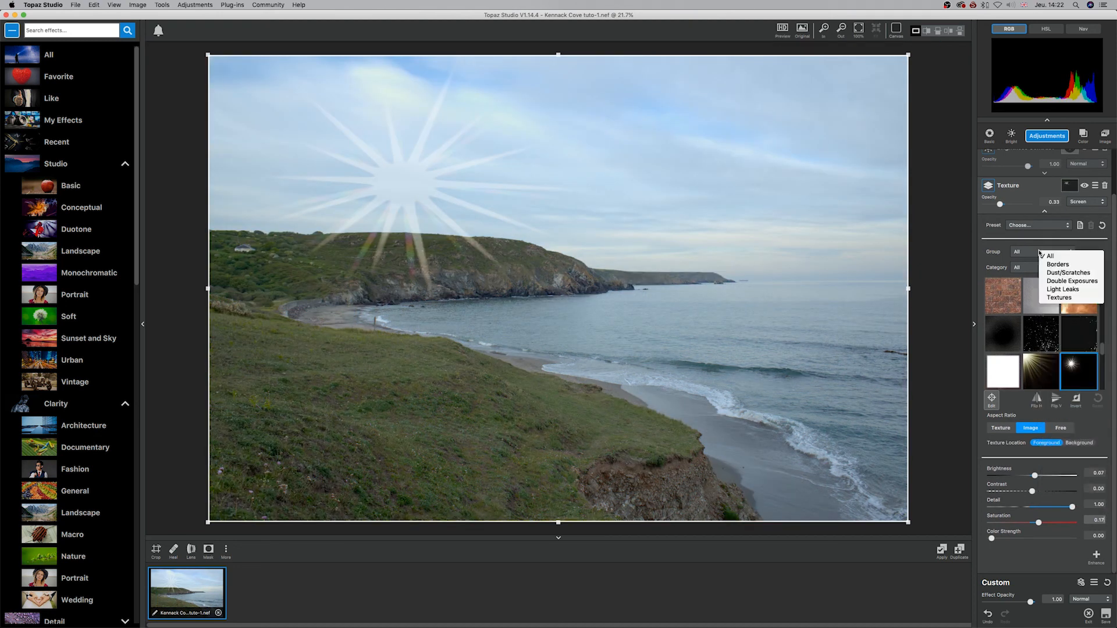
{"action": "left_click", "coordinate": [1059, 297]}
{"action": "scroll", "coordinate": [1075, 335], "scroll_direction": "down", "scroll_amount": 5}
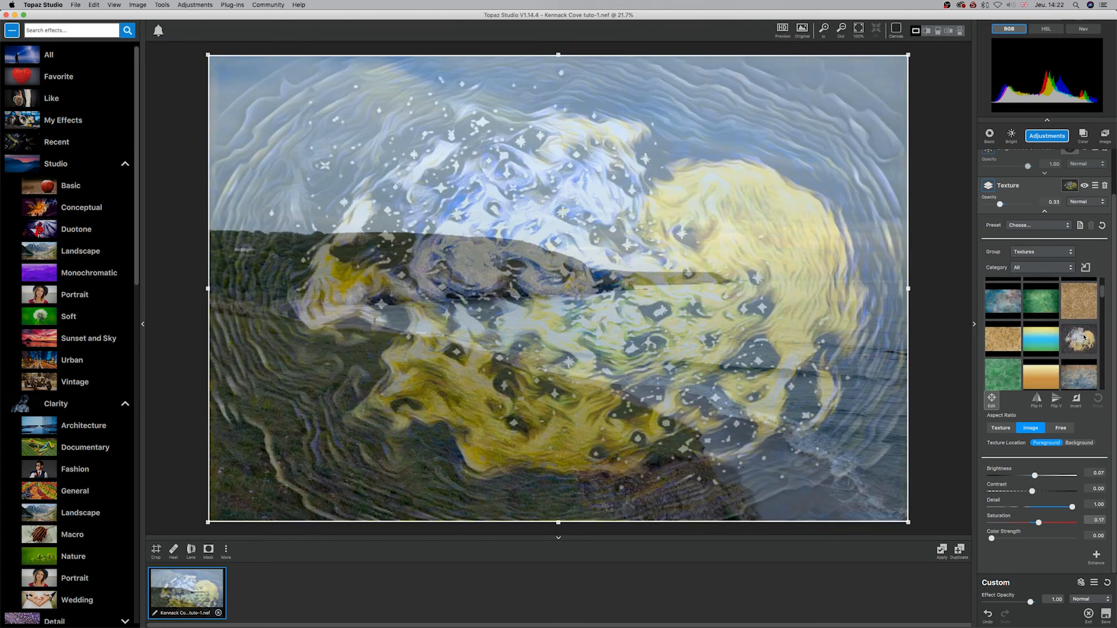
{"action": "left_click", "coordinate": [1083, 337]}
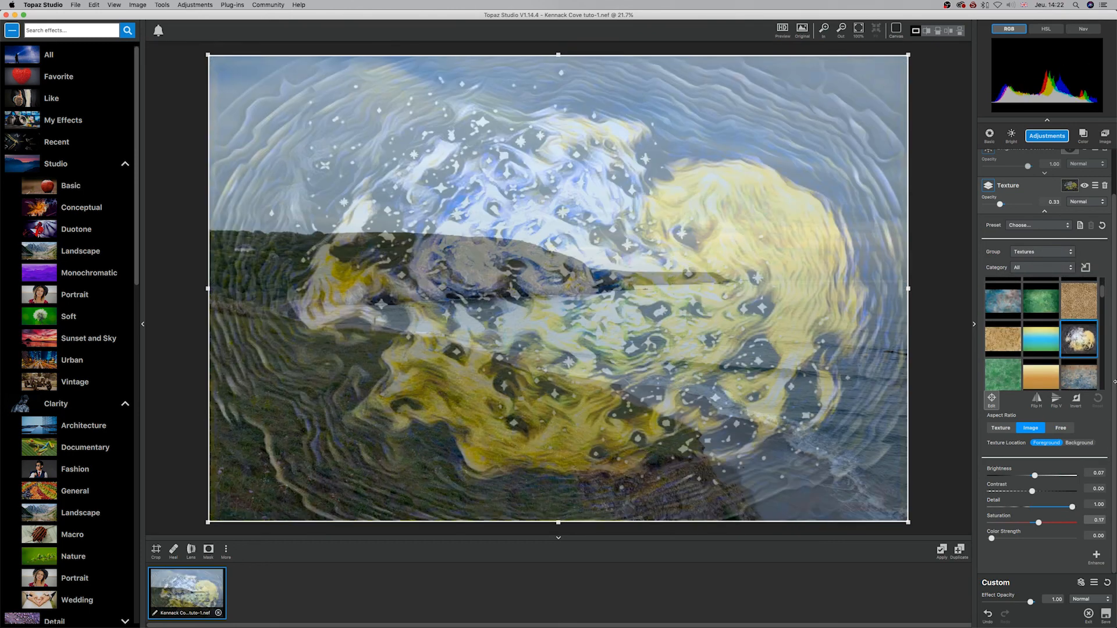
Step: Set the swirling texture's opacity to 0.14, brightness to -0.28 and contrast to -0.34
{"action": "left_click", "coordinate": [998, 204]}
{"action": "left_click_drag", "start_coordinate": [999, 203], "coordinate": [993, 205]}
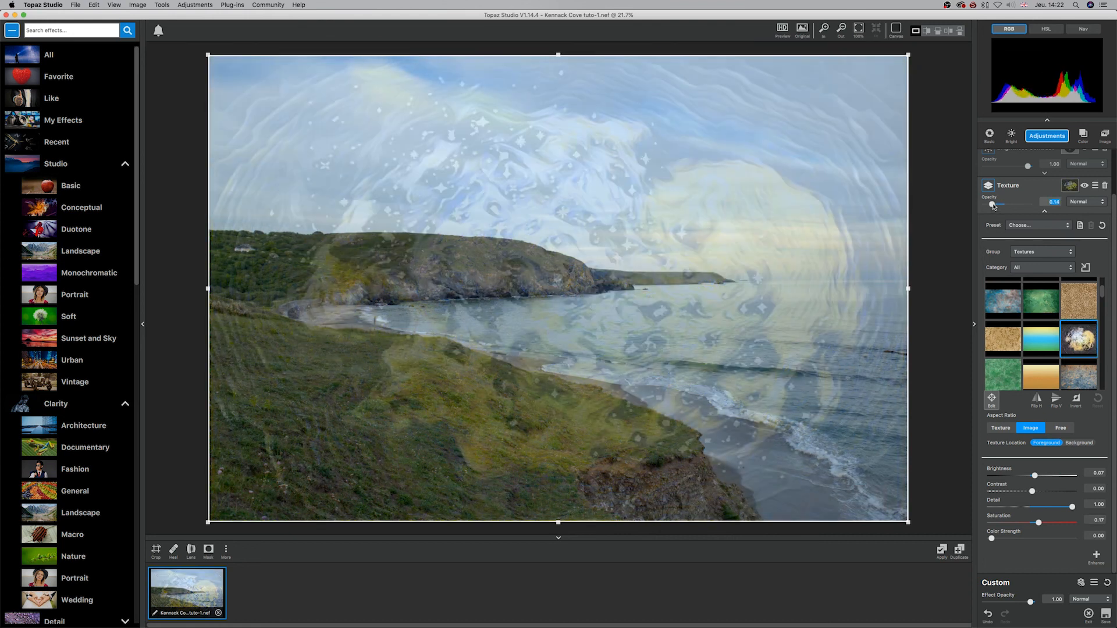
{"action": "mouse_move", "coordinate": [1036, 476]}
{"action": "left_mouse_down"}
{"action": "mouse_move", "coordinate": [1046, 476]}
{"action": "mouse_move", "coordinate": [1020, 476]}
{"action": "mouse_move", "coordinate": [1022, 492]}
{"action": "left_mouse_up"}
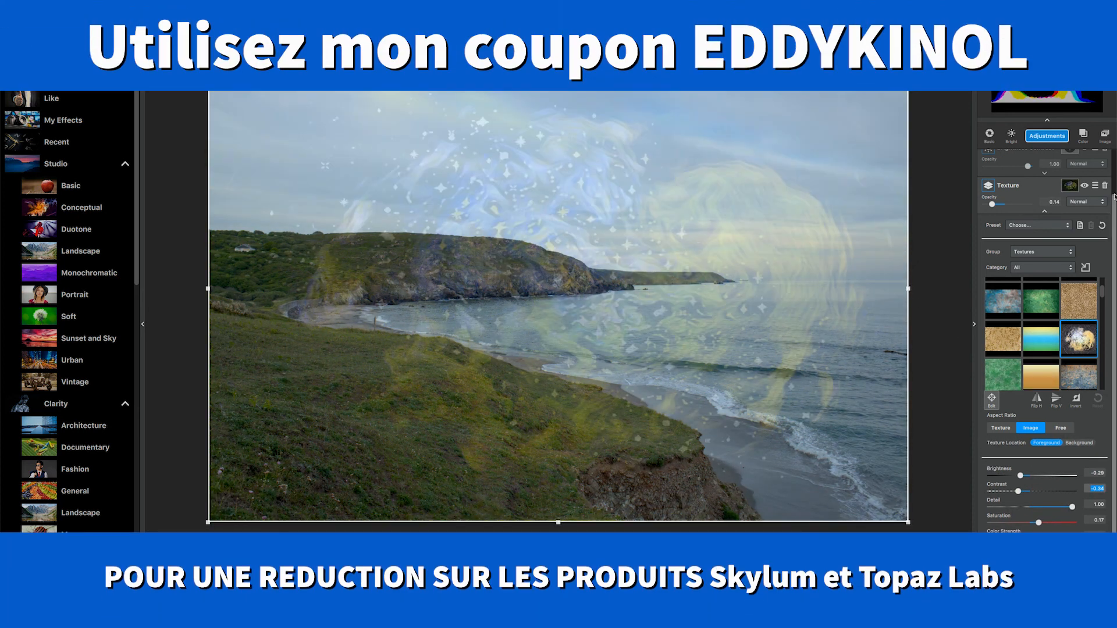
Step: Delete the Texture adjustment from the photo and look over the list of available adjustments
{"action": "left_click", "coordinate": [1104, 185]}
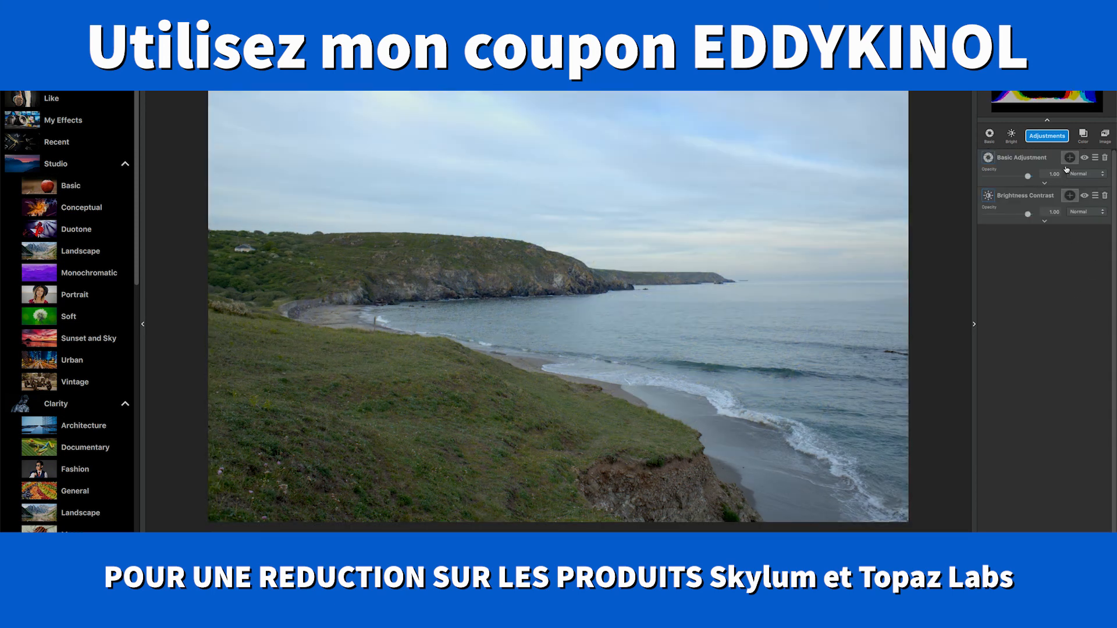
{"action": "left_click", "coordinate": [1049, 135]}
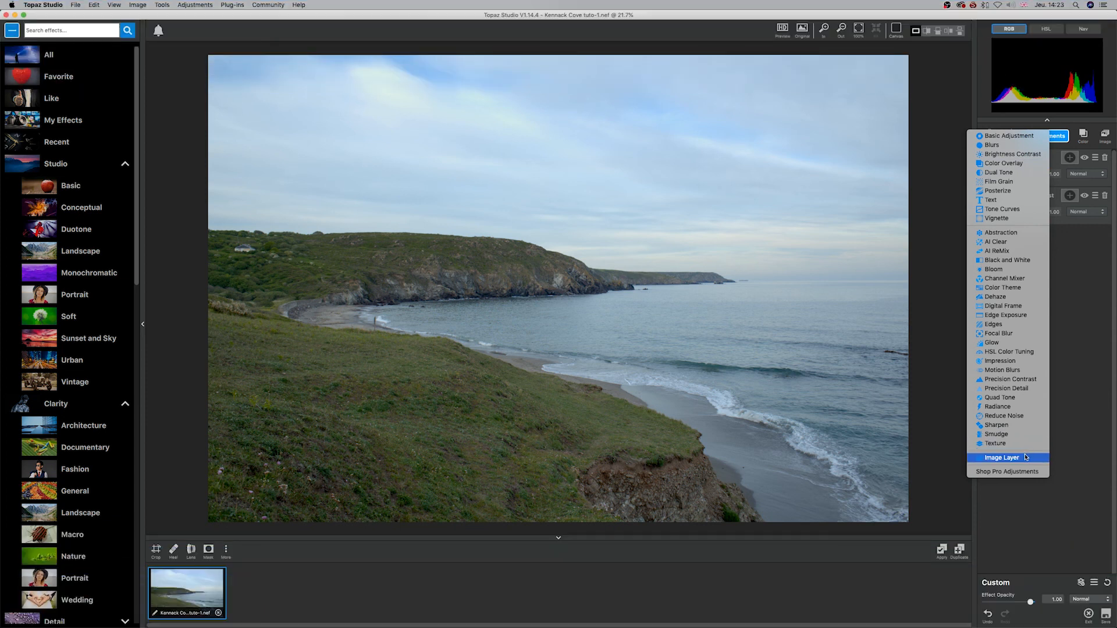
{"action": "left_click", "coordinate": [1064, 394]}
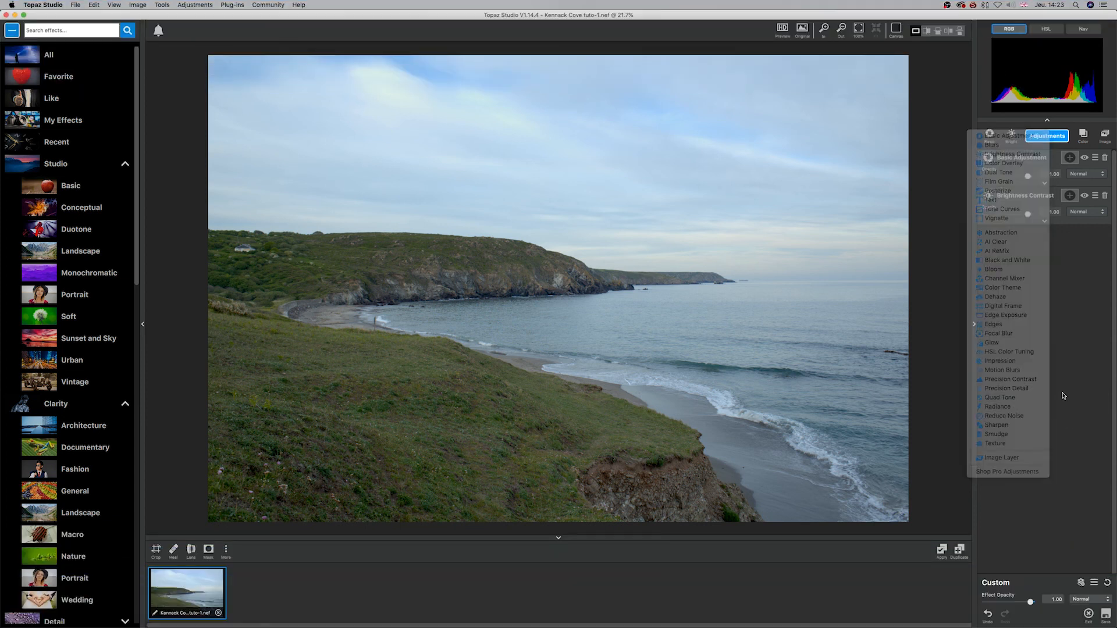